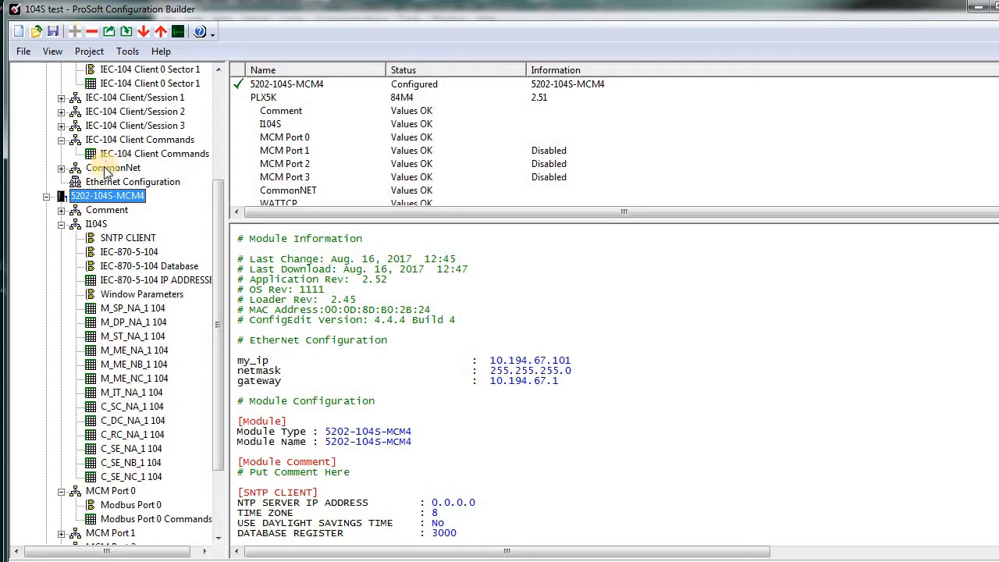
Add a new module to the Default Location, filter the module types to PLX5000, and close the type selection without choosing one
scroll(106, 172, "up", 5)
left_click(78, 83)
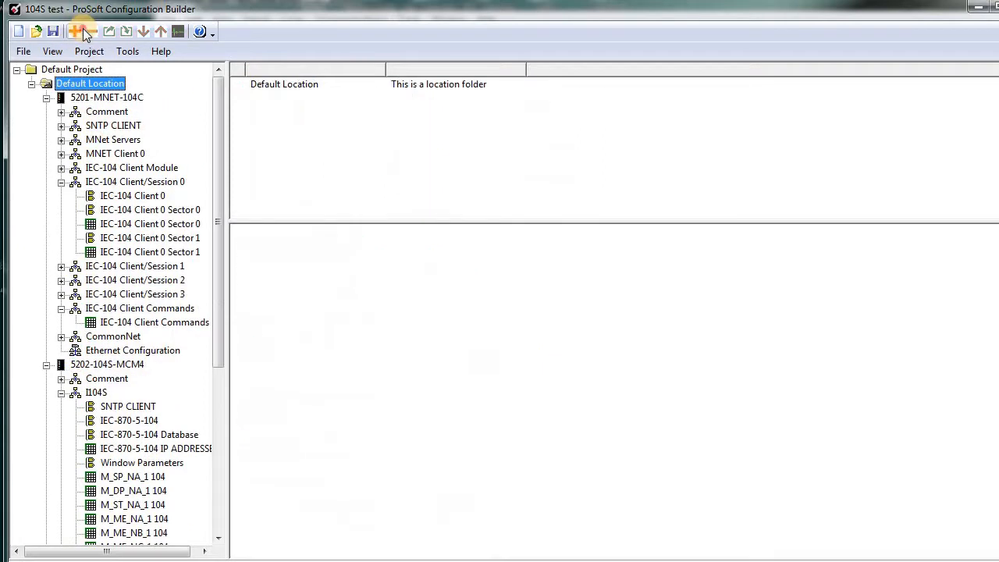
left_click(78, 32)
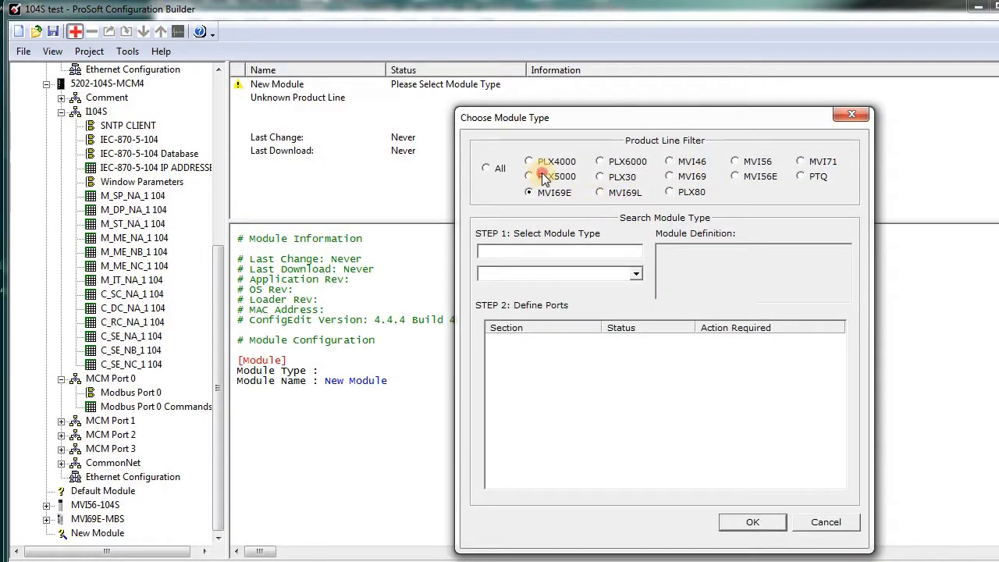
left_click(544, 176)
left_click(605, 272)
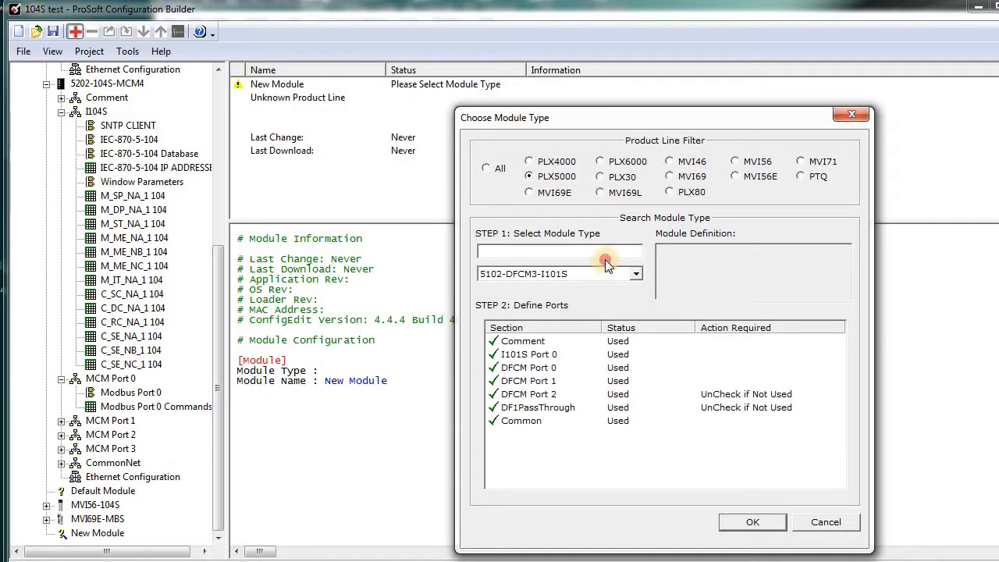
left_click(855, 117)
left_click(855, 117)
Open the IEC-870-5-104 settings of the 5202-104S-MCM4 module and examine the Override StartDT and Use IP List parameters
left_click(113, 464)
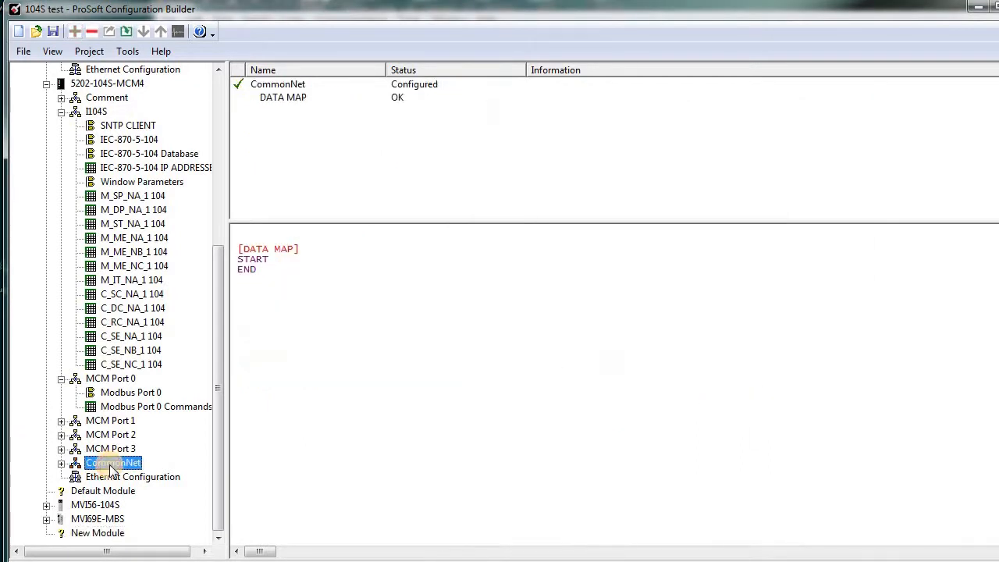
left_click(125, 153)
left_click(128, 142)
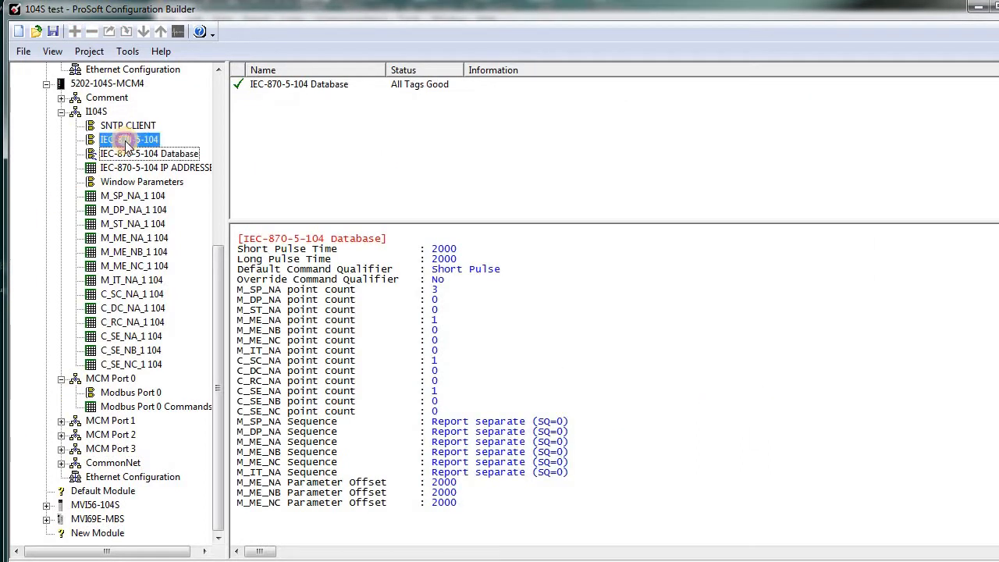
double_click(127, 142)
left_click(477, 200)
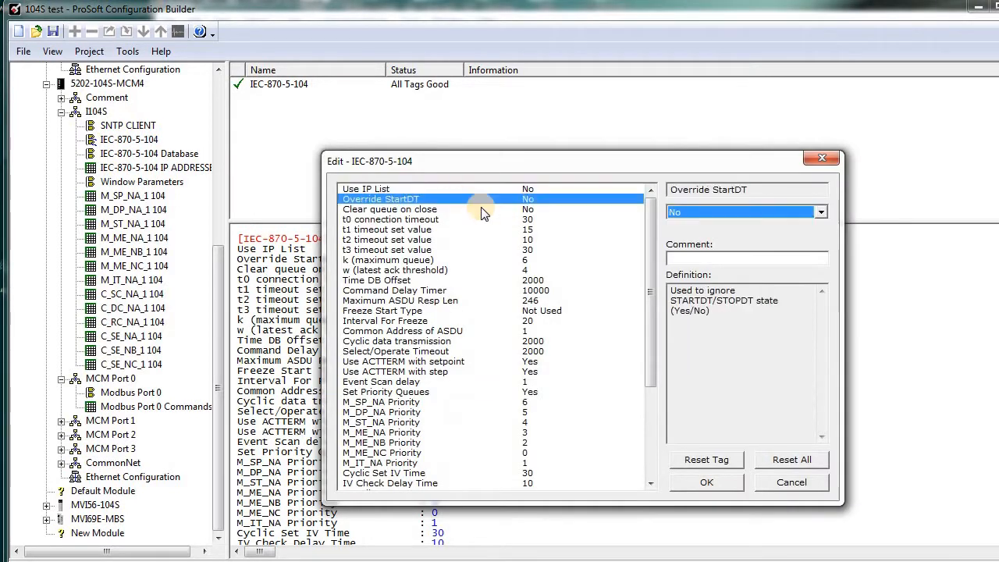
left_click(418, 188)
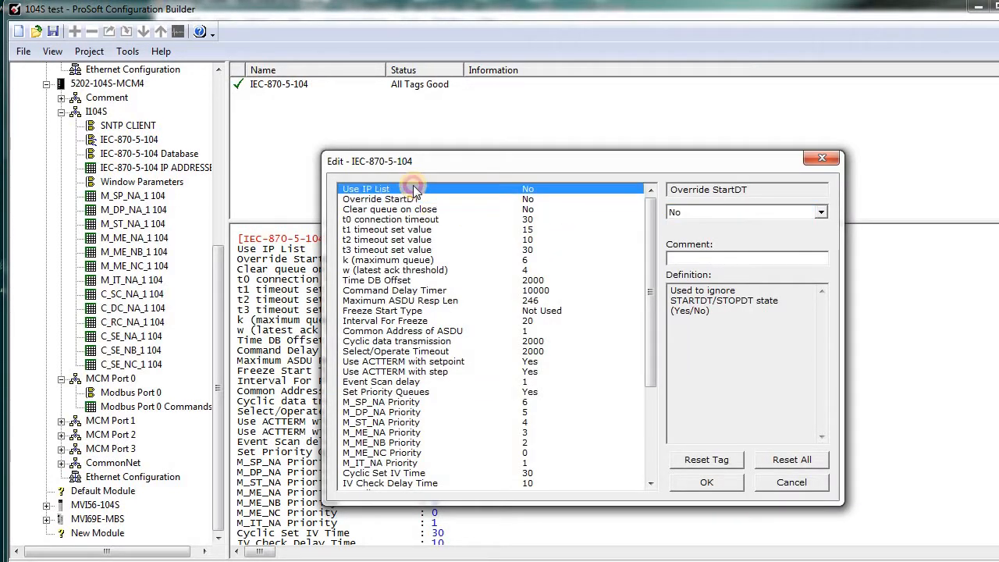
left_click(681, 212)
left_click(712, 190)
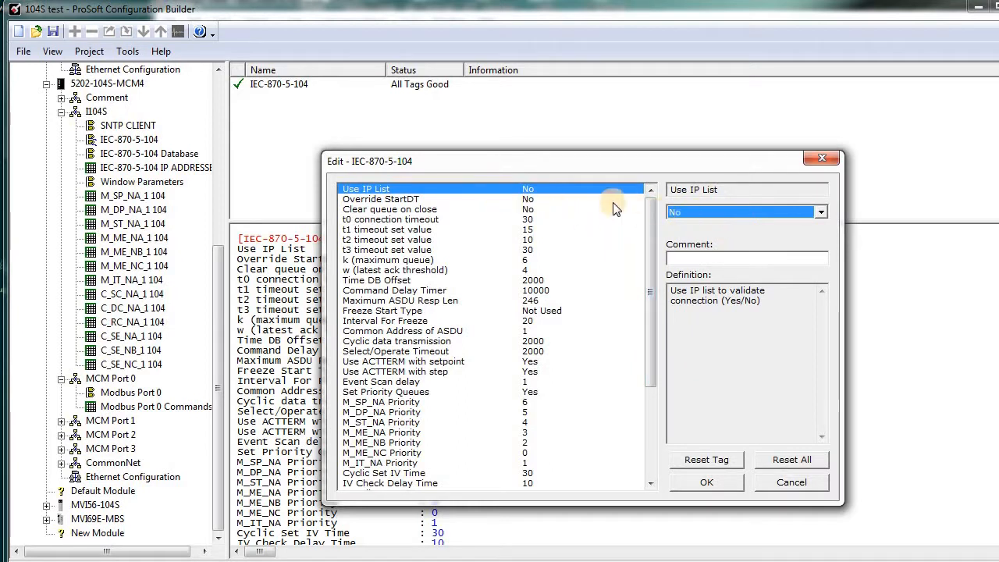
Examine the Command Delay Timer, Maximum ASDU Resp Len and Common Address of ASDU parameters
left_click(502, 199)
left_click(441, 290)
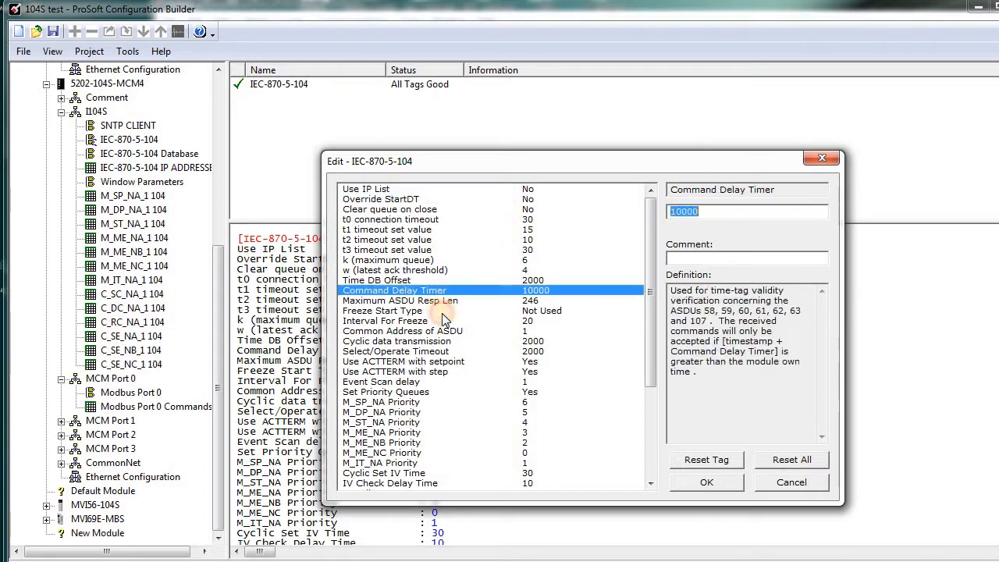
left_click(438, 301)
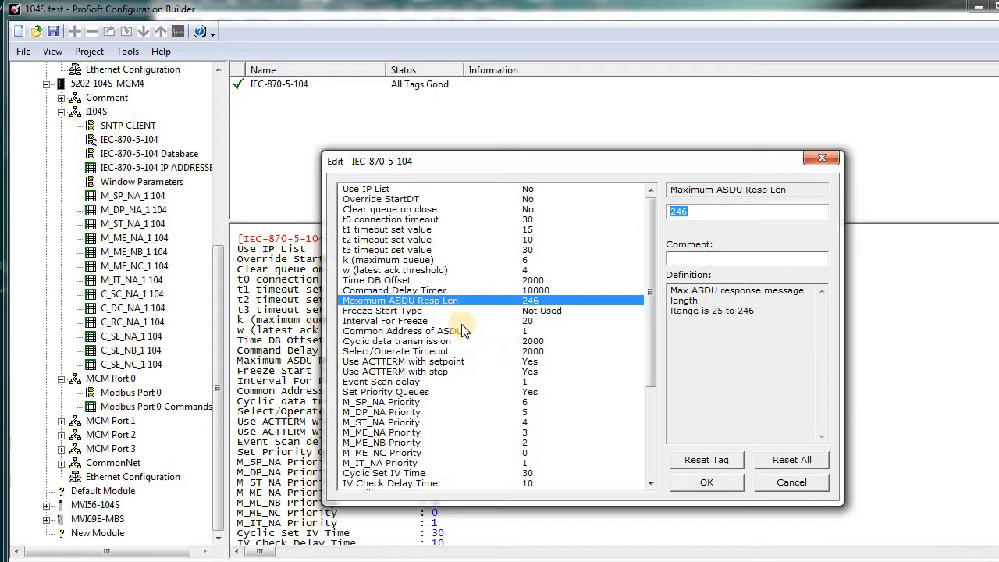
left_click(415, 333)
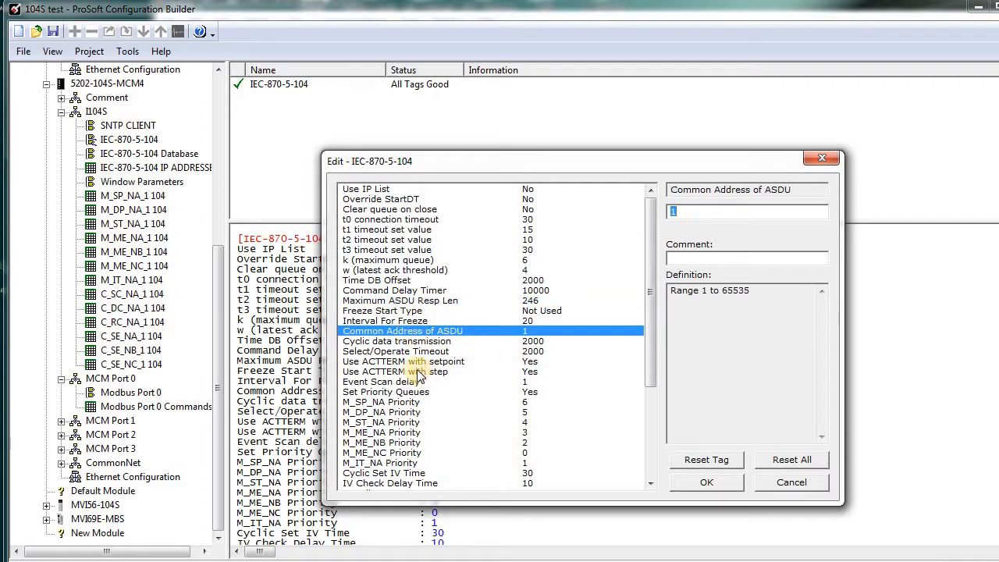
left_click(414, 342)
left_click(422, 333)
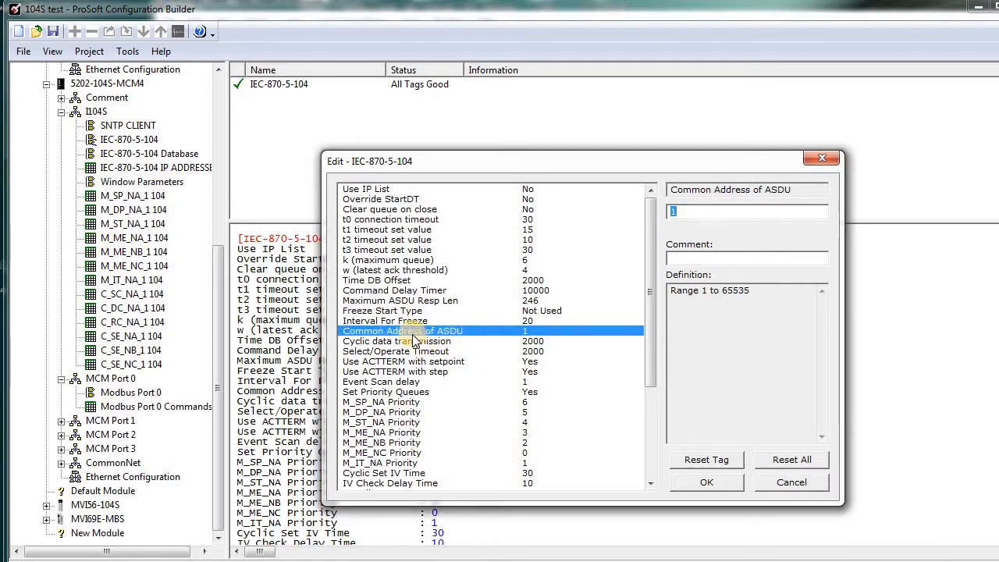
left_click(494, 341)
left_click(504, 331)
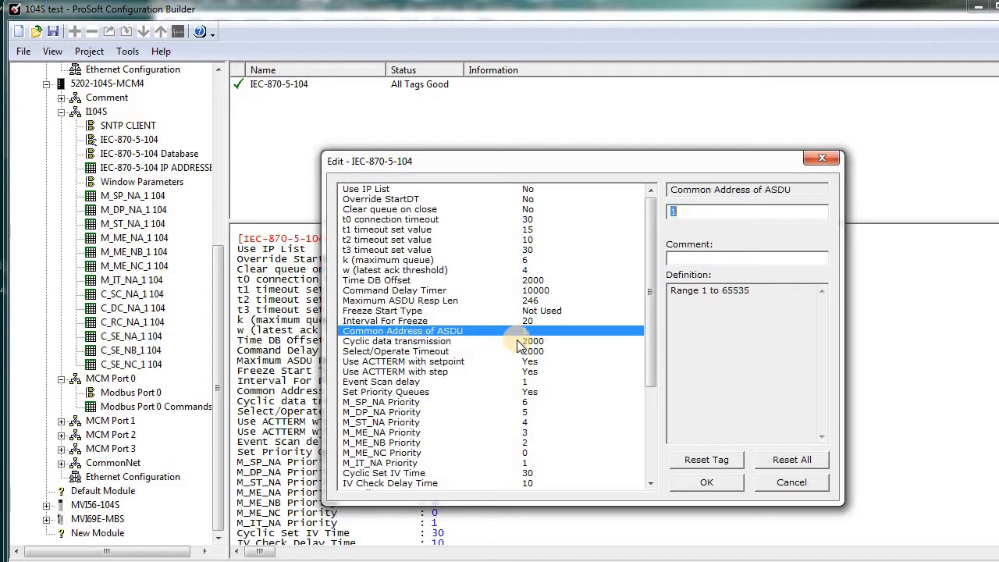
Examine the definitions of the Cyclic data transmission and Select/Operate Timeout parameters
left_click(382, 353)
left_click(380, 342)
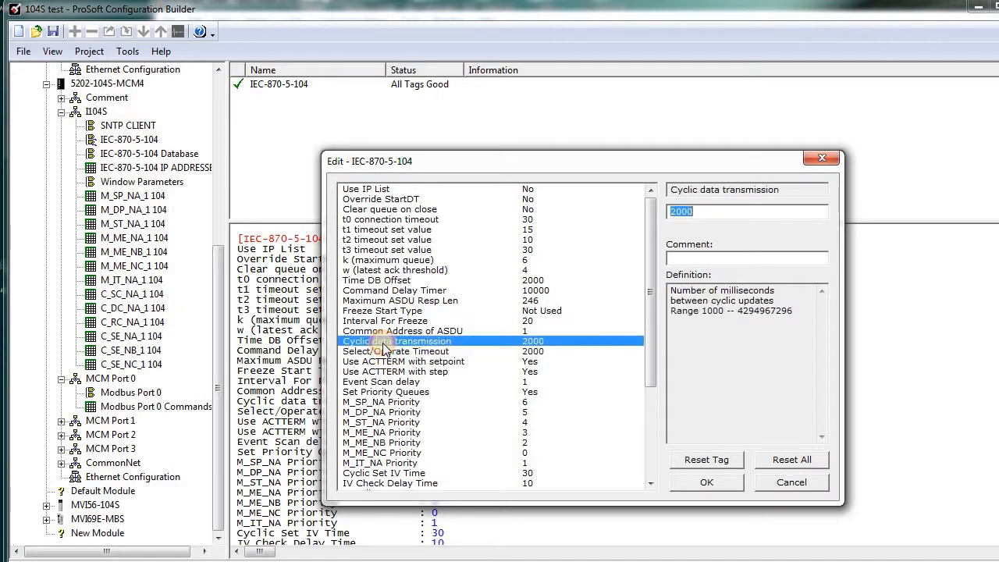
left_click(424, 351)
left_click(424, 342)
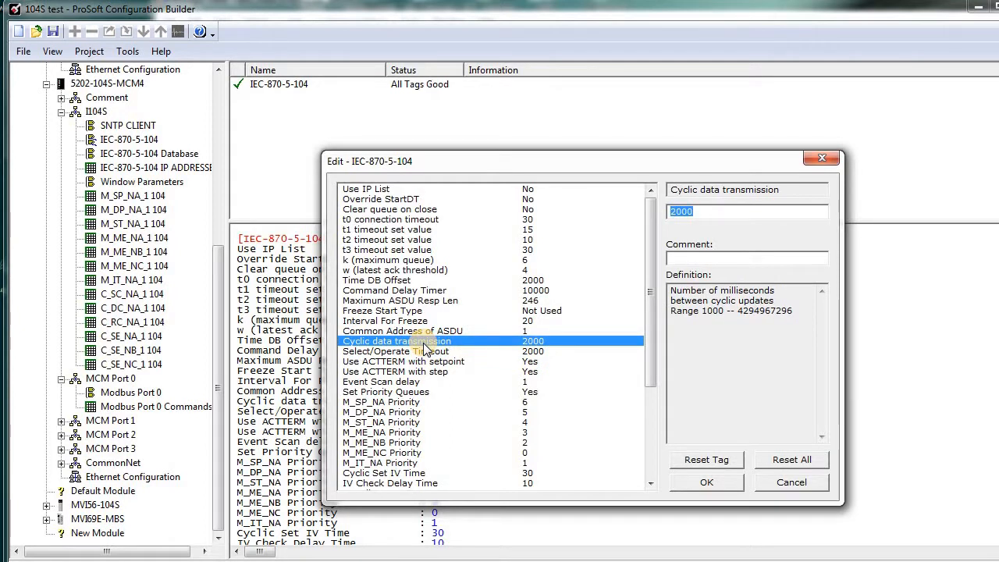
left_click(426, 351)
left_click(424, 342)
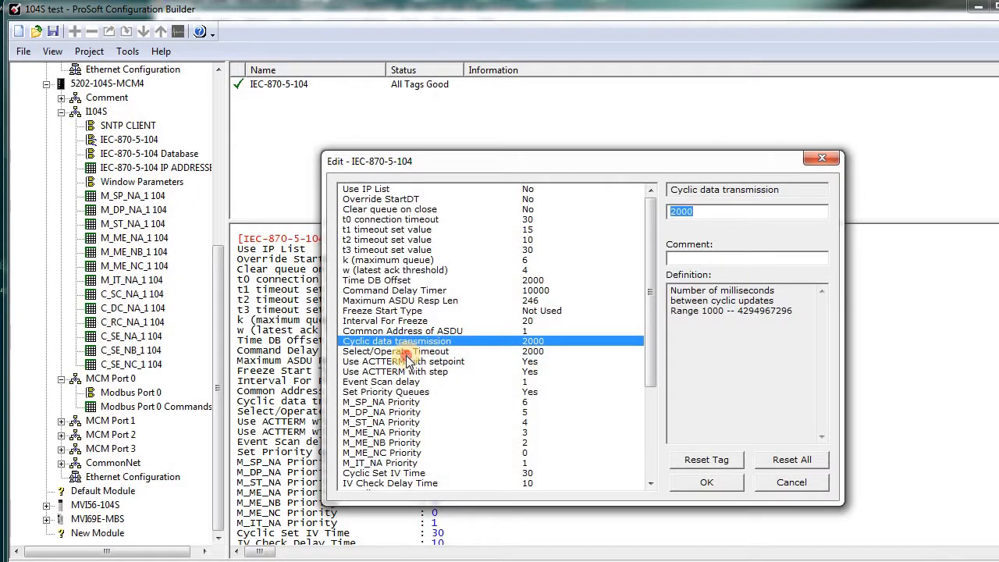
left_click(406, 352)
left_click(402, 343)
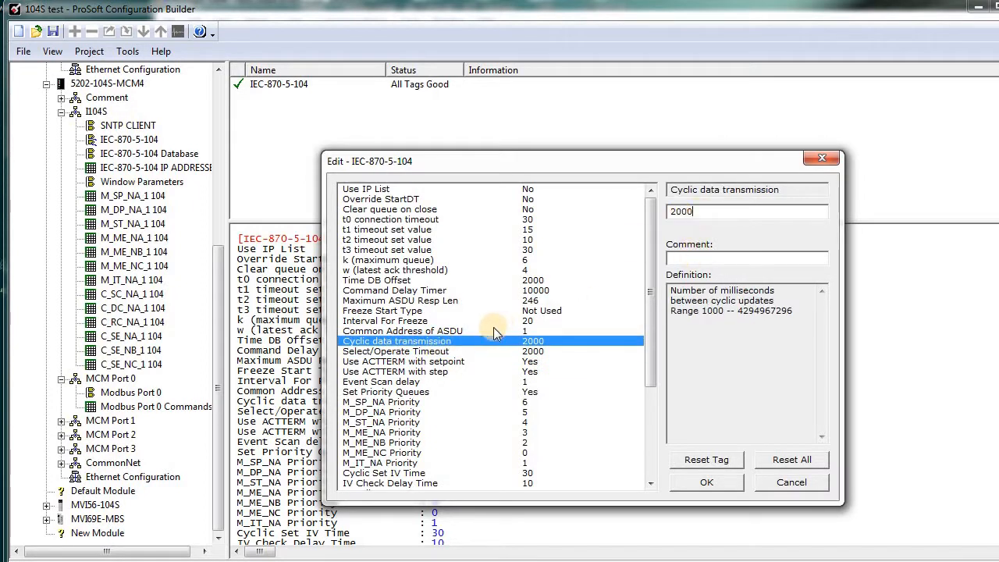
left_click(434, 352)
Examine the scan-event settings for the M_SP_NA and M_DP_NA point types
scroll(645, 358, "down", 5)
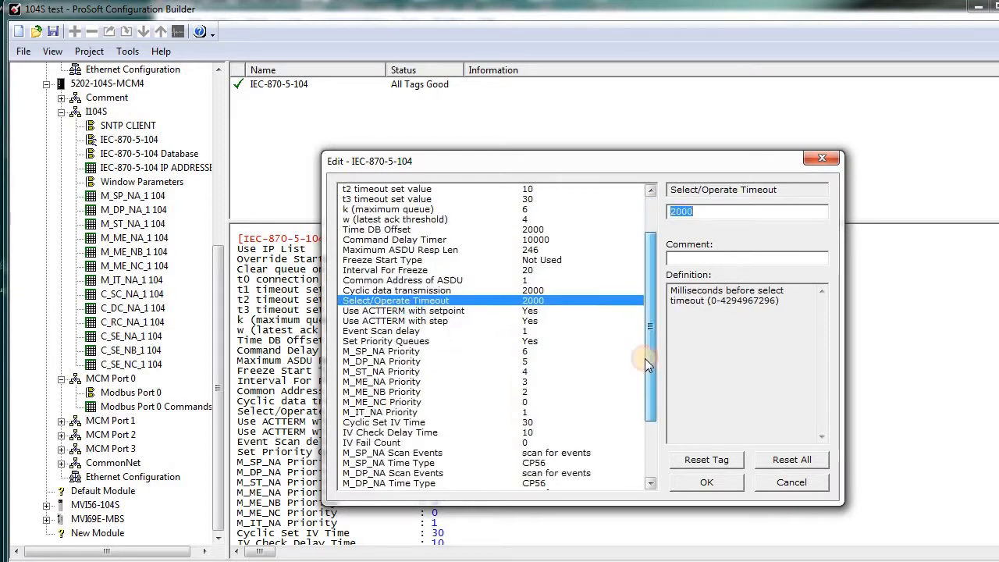
left_click(378, 363)
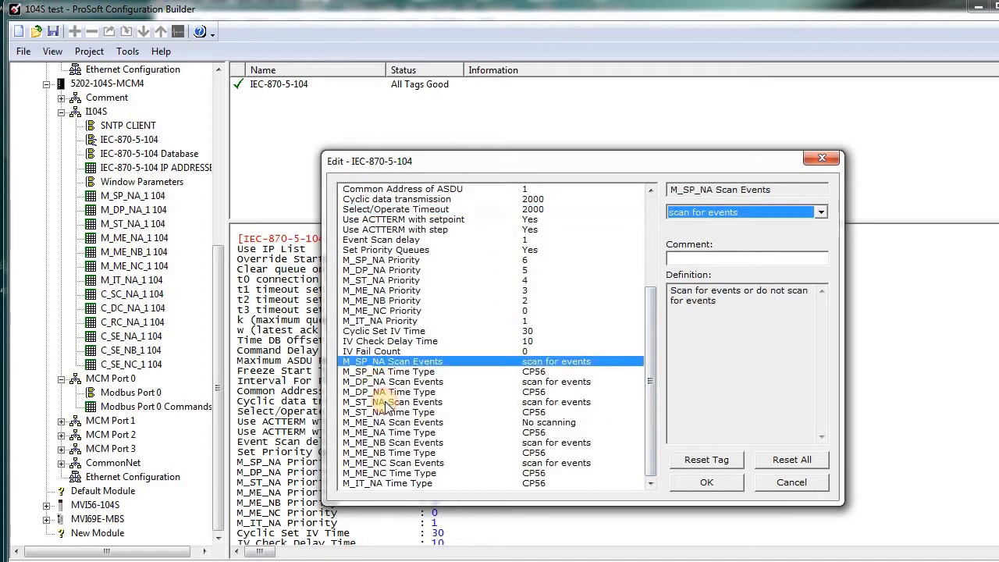
left_click(459, 382)
left_click(552, 363)
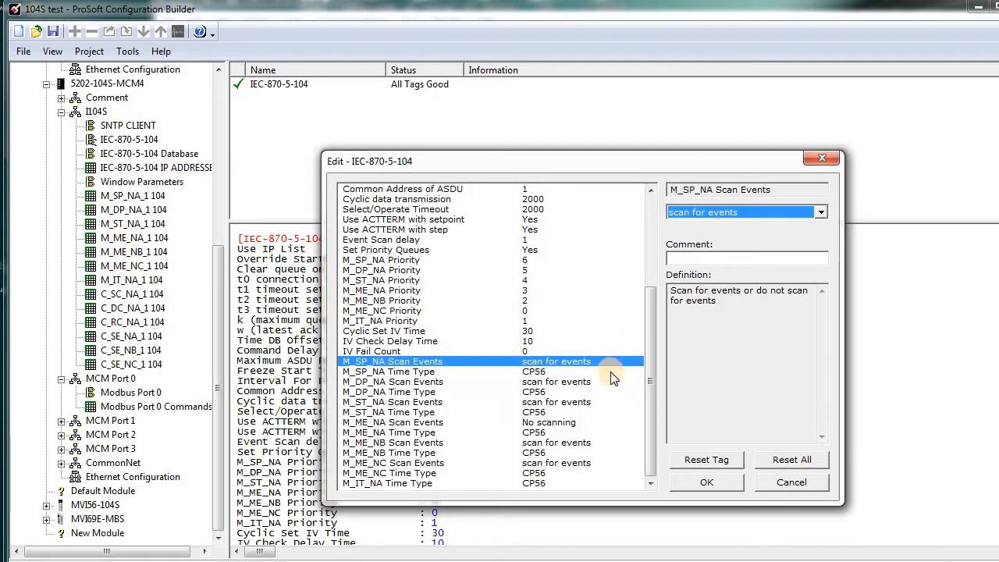
left_click_drag(647, 341, 634, 414)
left_click(549, 383)
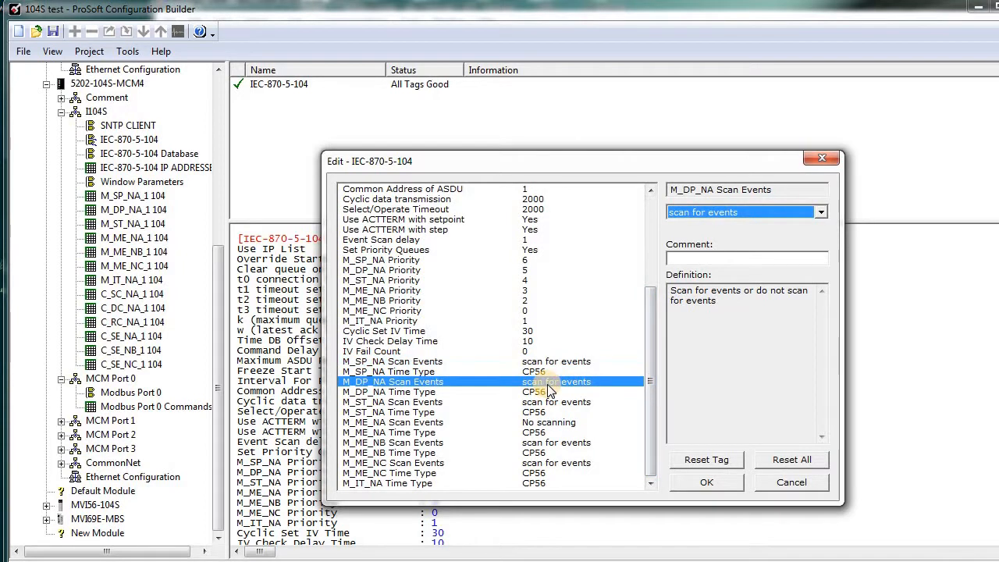
left_click(559, 362)
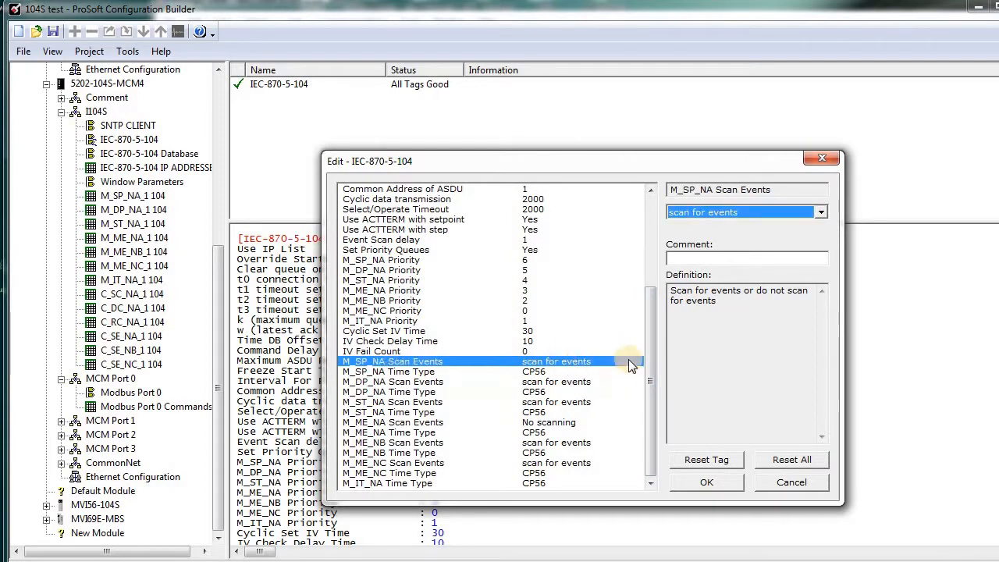
left_click_drag(647, 334, 637, 370)
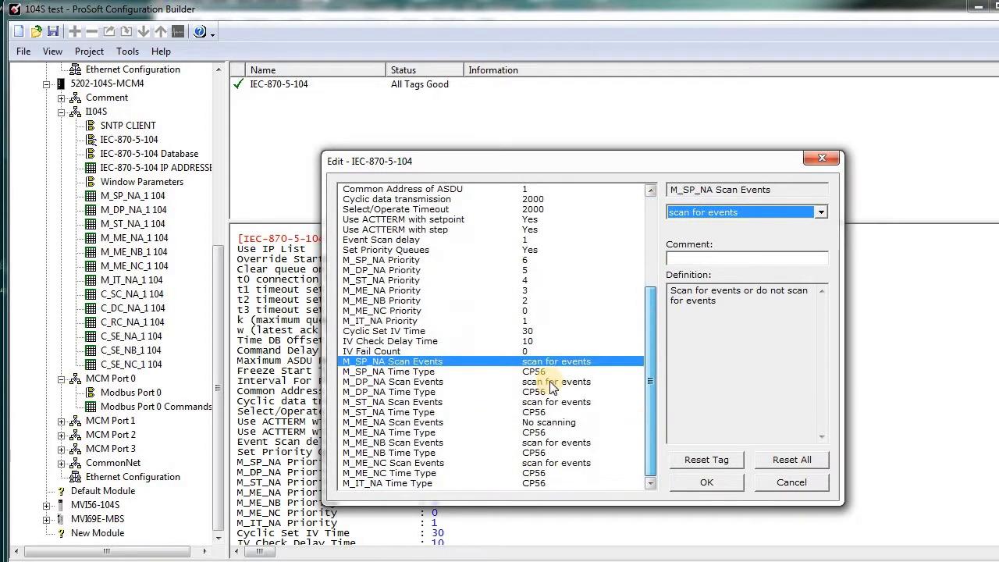
left_click(552, 381)
left_click(551, 362)
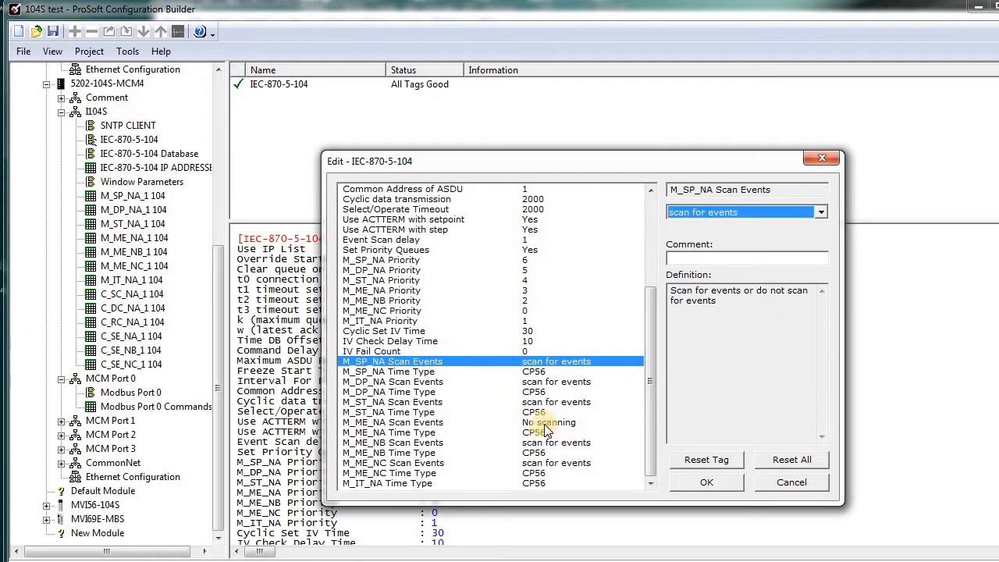
Check the available M_ME_NA Scan Events options and return to M_SP_NA Scan Events
left_click(548, 423)
left_click(761, 209)
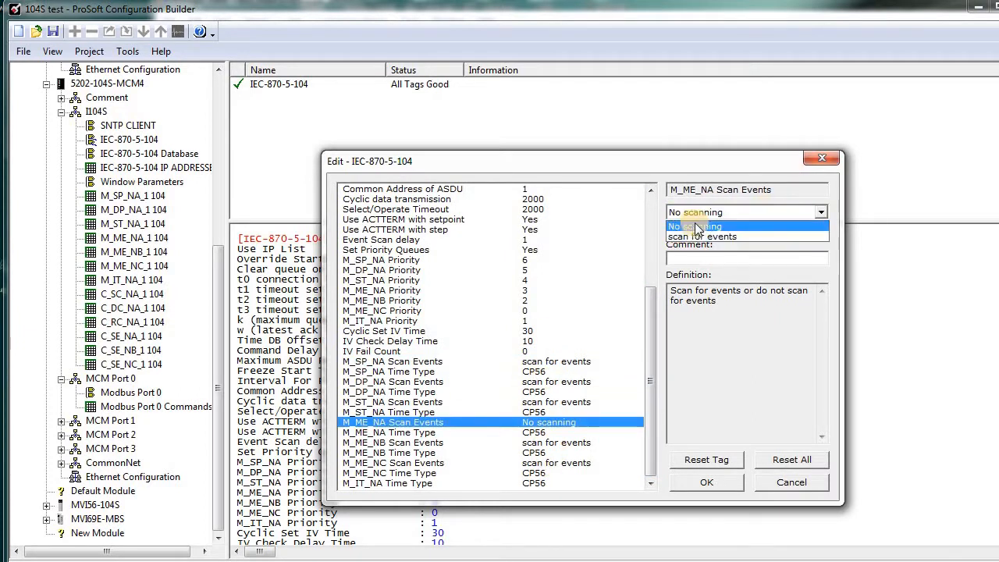
left_click(572, 363)
left_click(571, 363)
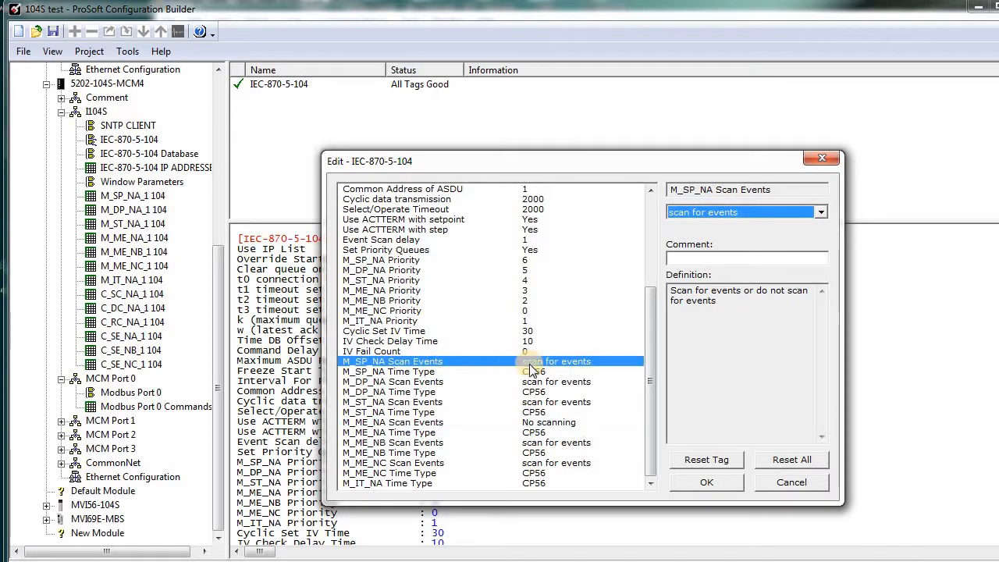
Examine the available M_SP_NA Time Type options and close the IEC-870-5-104 settings without saving changes
left_click(546, 382)
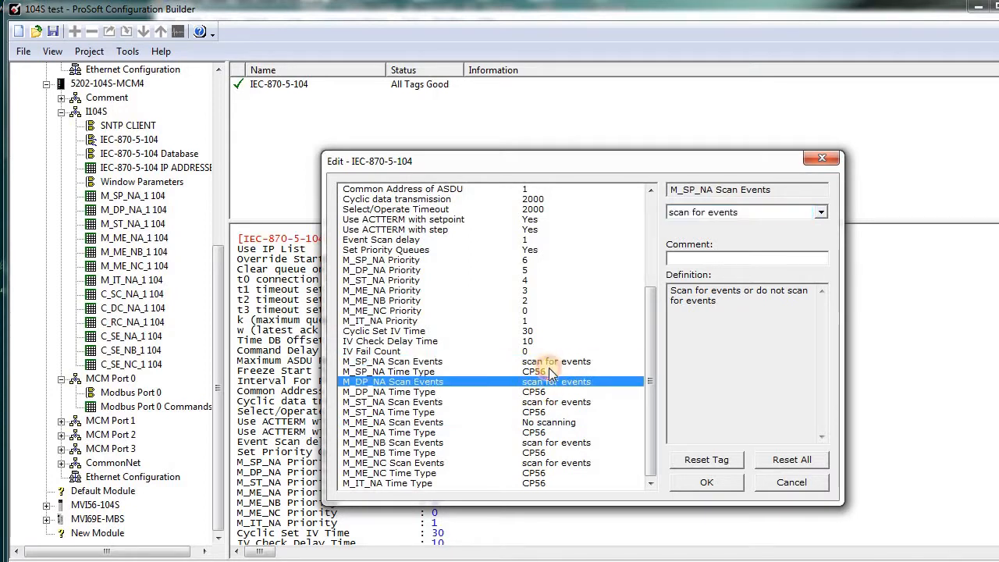
left_click(548, 362)
left_click(538, 373)
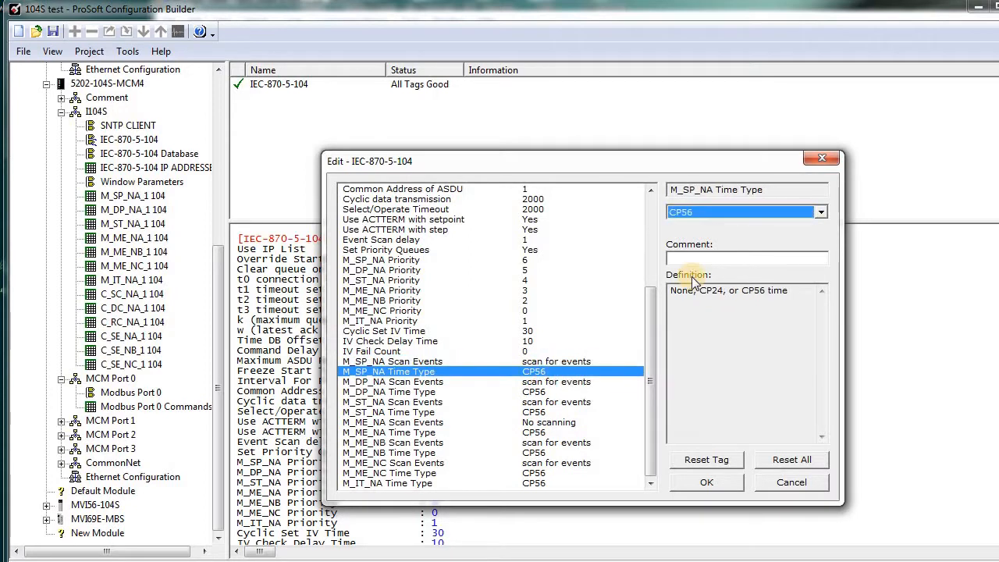
left_click(706, 214)
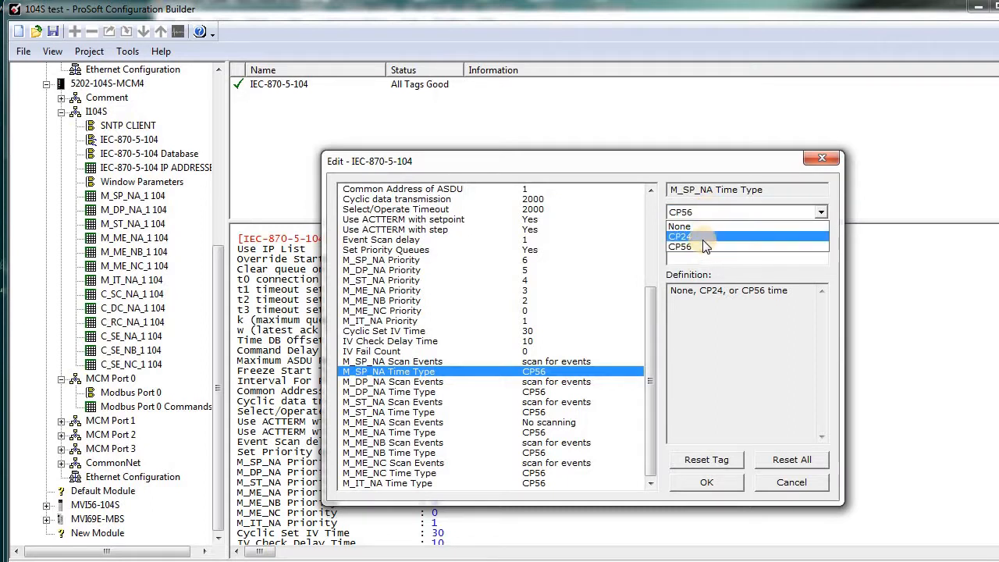
left_click(642, 367)
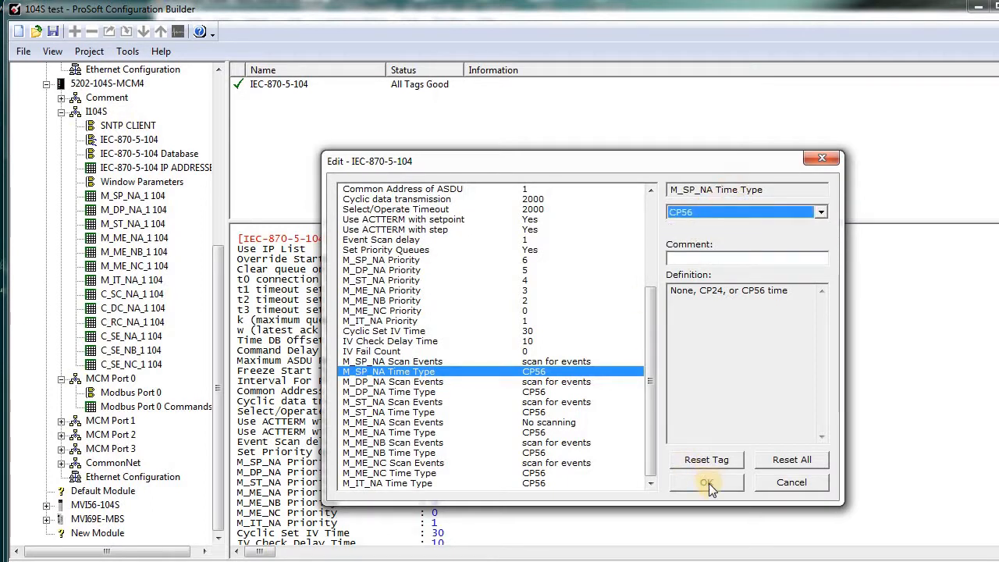
left_click(774, 484)
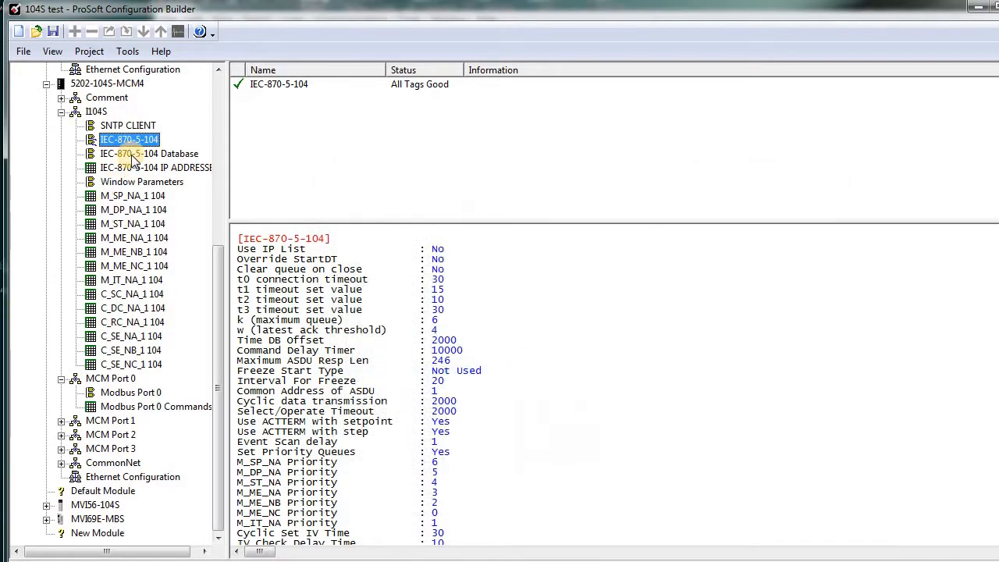
Open the IEC-870-5-104 Database settings and examine the options for the Default Command Qualifier
left_click(134, 156)
double_click(137, 156)
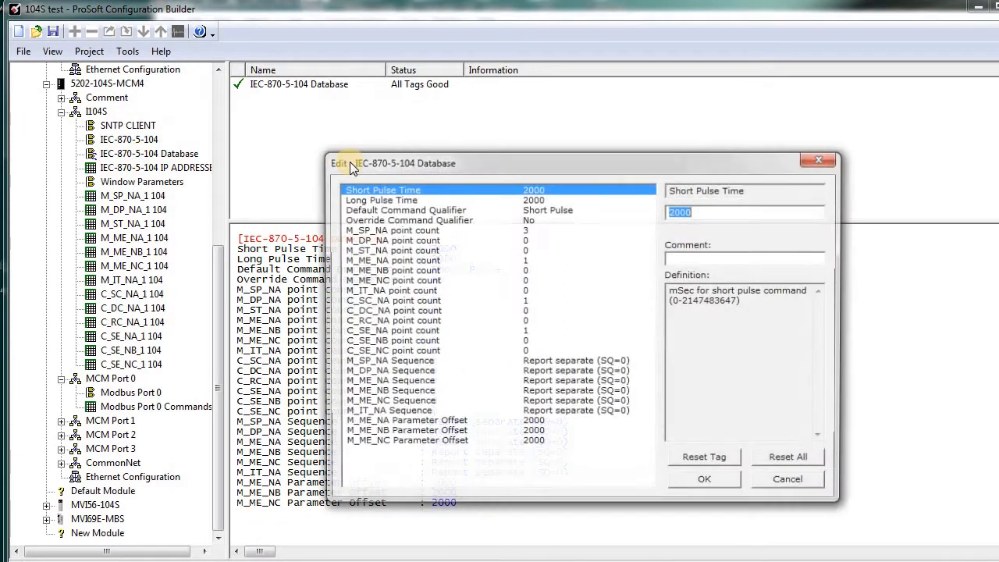
left_click(461, 200)
left_click(465, 209)
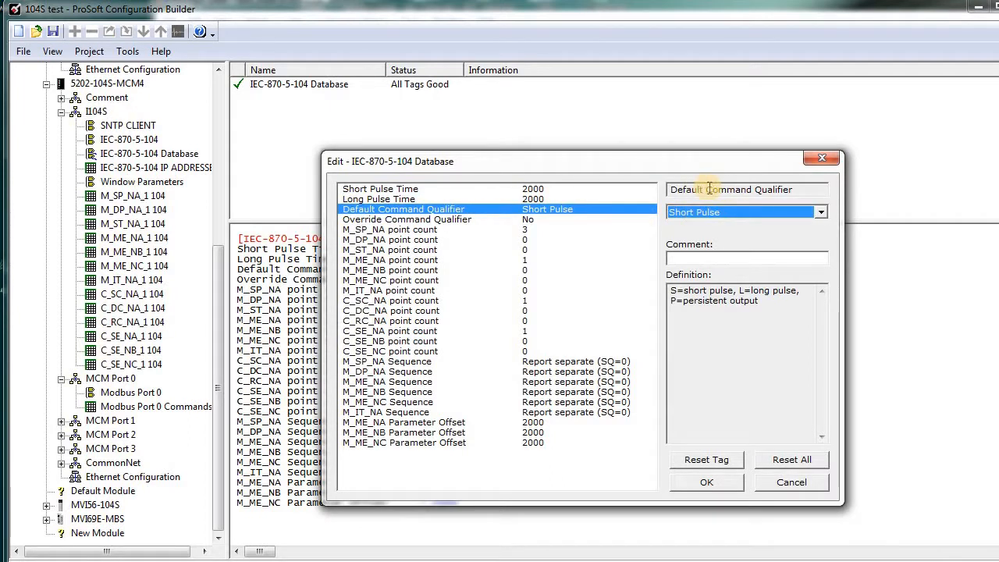
mouse_move(796, 189)
left_mouse_down()
mouse_move(706, 189)
mouse_move(797, 190)
left_mouse_up()
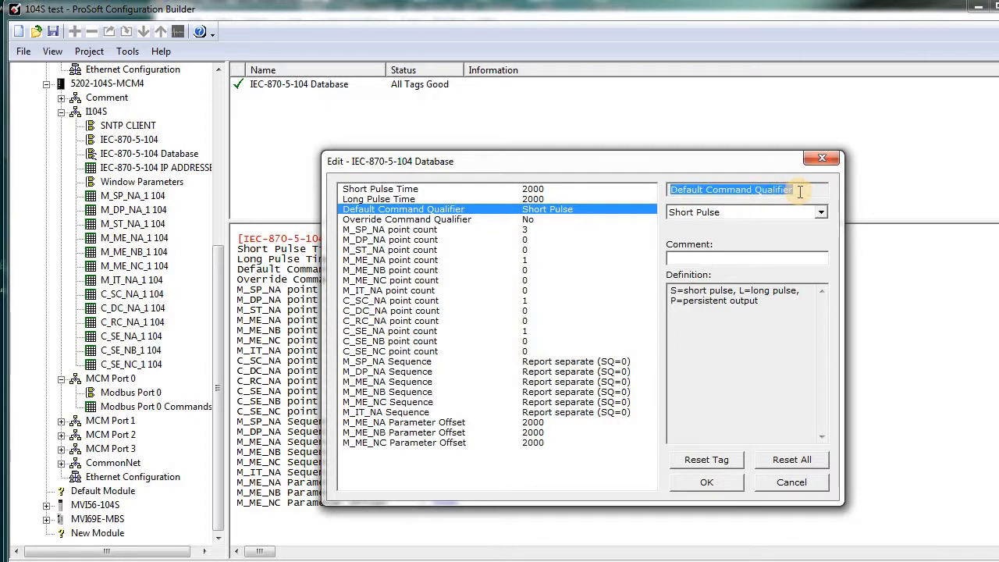
left_click(701, 214)
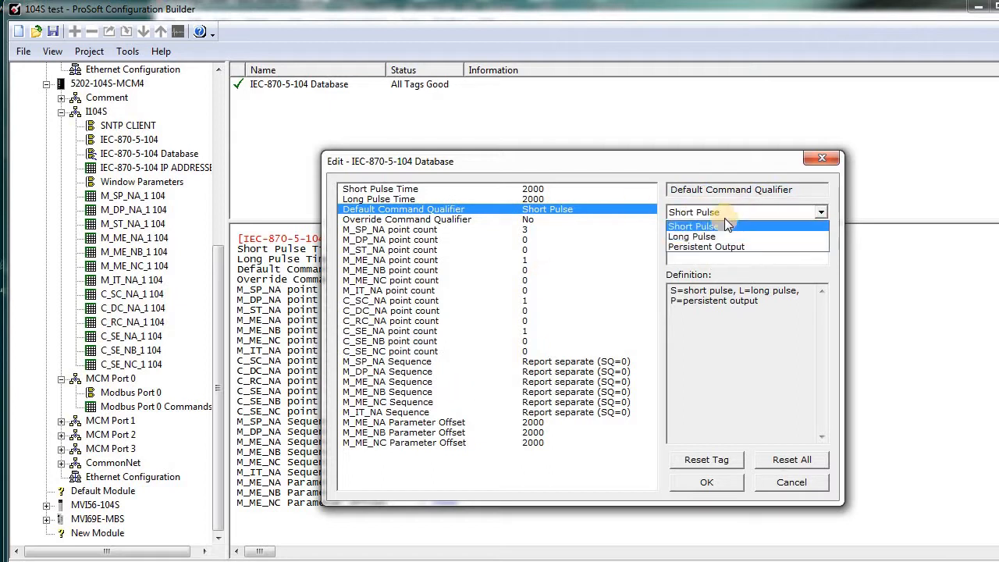
Review the Short Pulse Time and Long Pulse Time alongside the Default Command Qualifier options, leaving the qualifier at Short Pulse
left_click(726, 225)
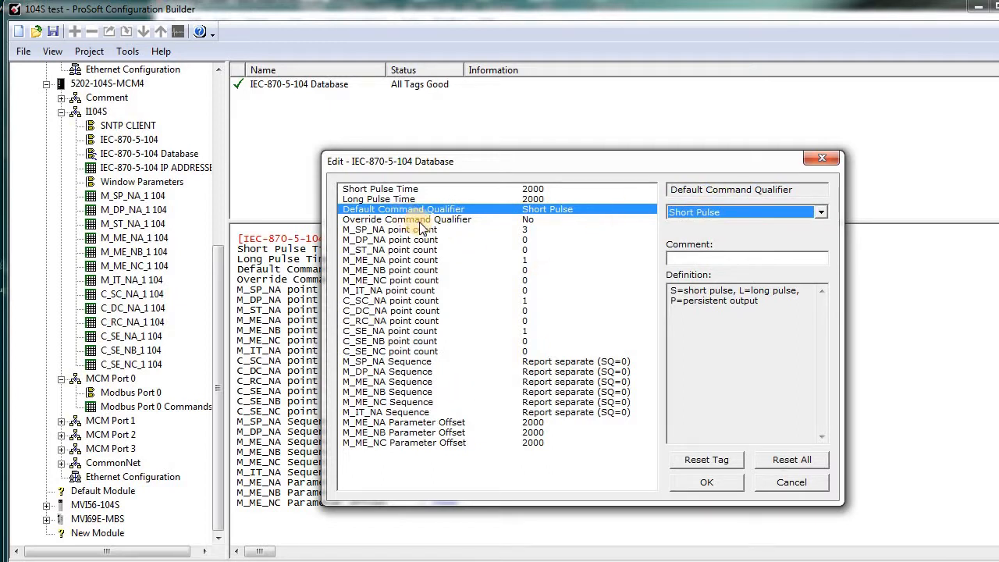
left_click(420, 222)
left_click(390, 208)
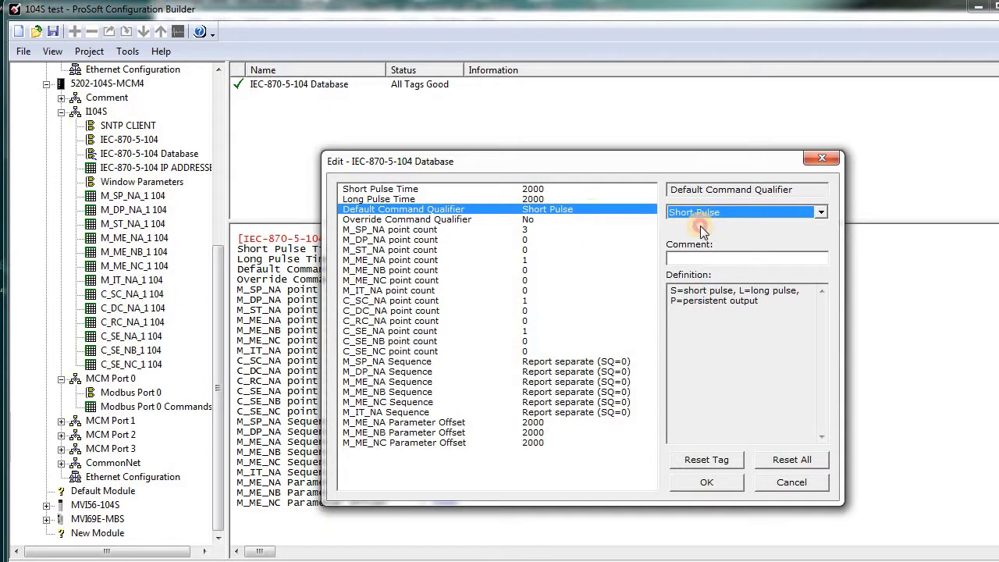
left_click(701, 225)
left_click(406, 199)
left_click(441, 197)
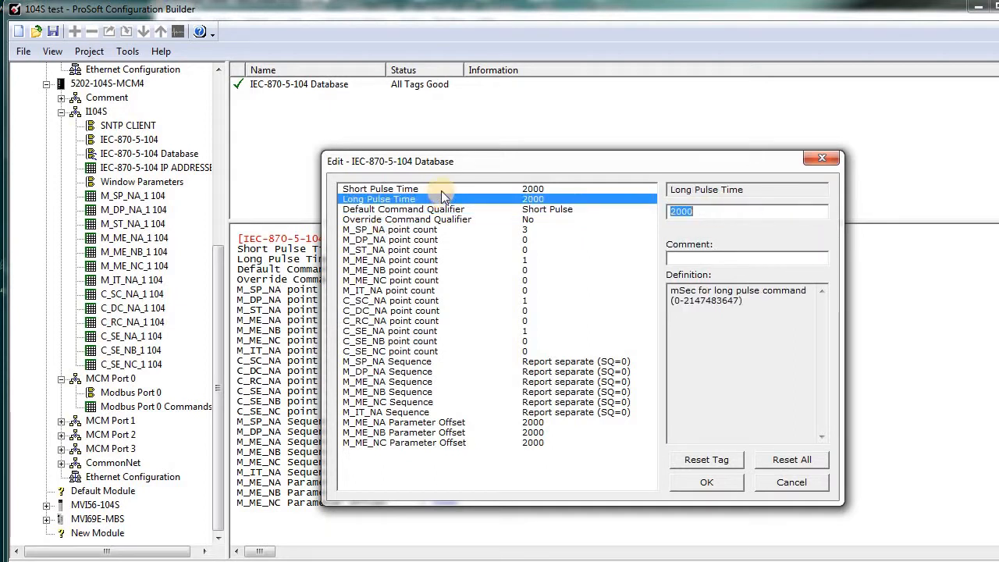
left_click(537, 189)
left_click(538, 199)
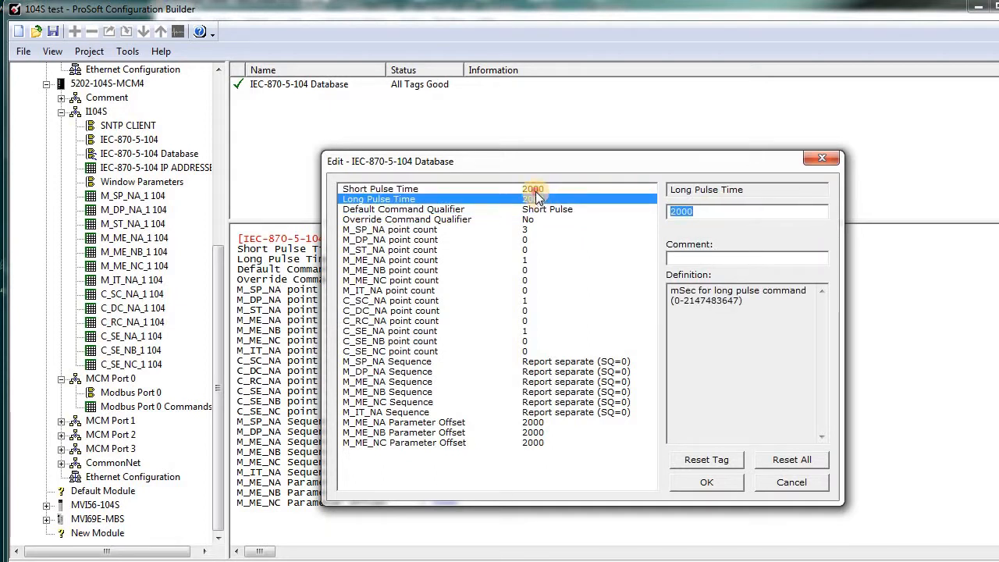
left_click(537, 188)
left_click(539, 209)
left_click(684, 213)
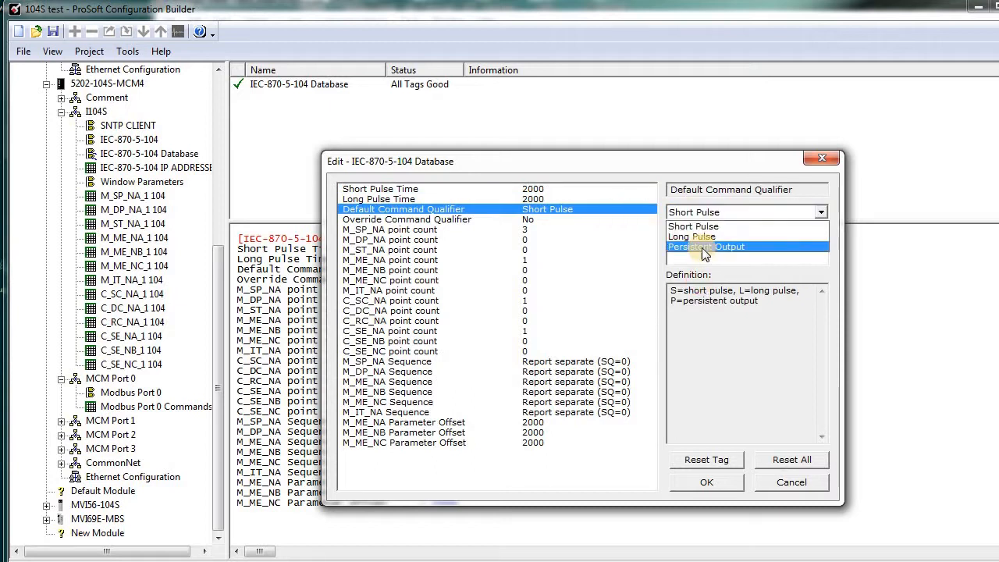
left_click(692, 226)
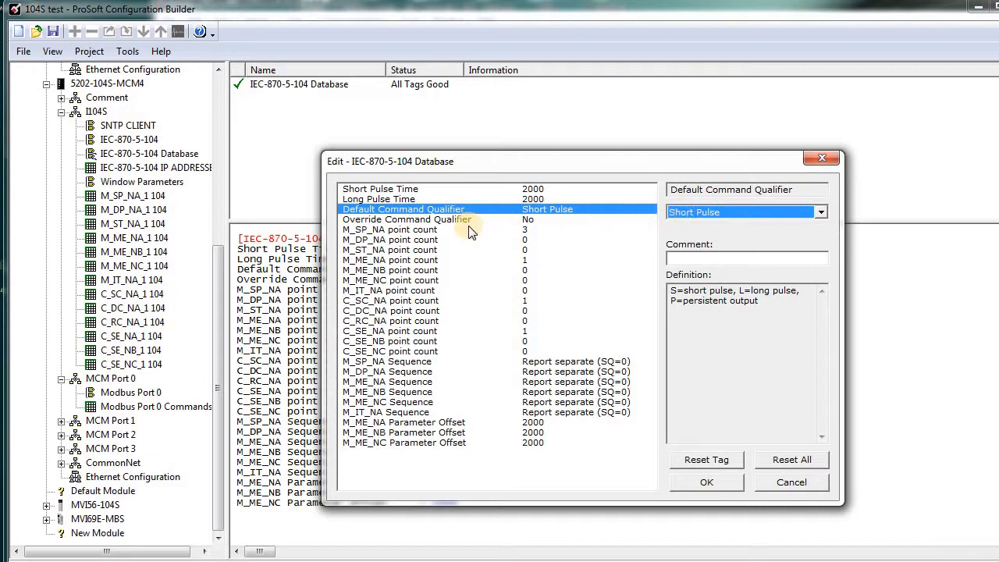
Look over the database point counts for the M_SP_NA, M_ME_NA, C_SE_NA and C_SE_NB types
left_click(403, 233)
left_click(407, 342)
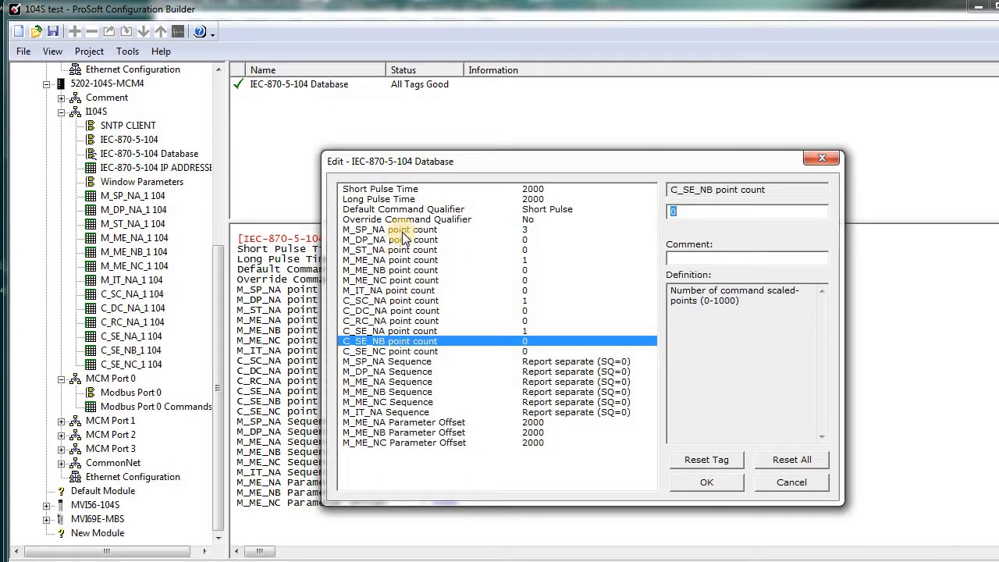
left_click(403, 232)
left_click(396, 260)
left_click(399, 331)
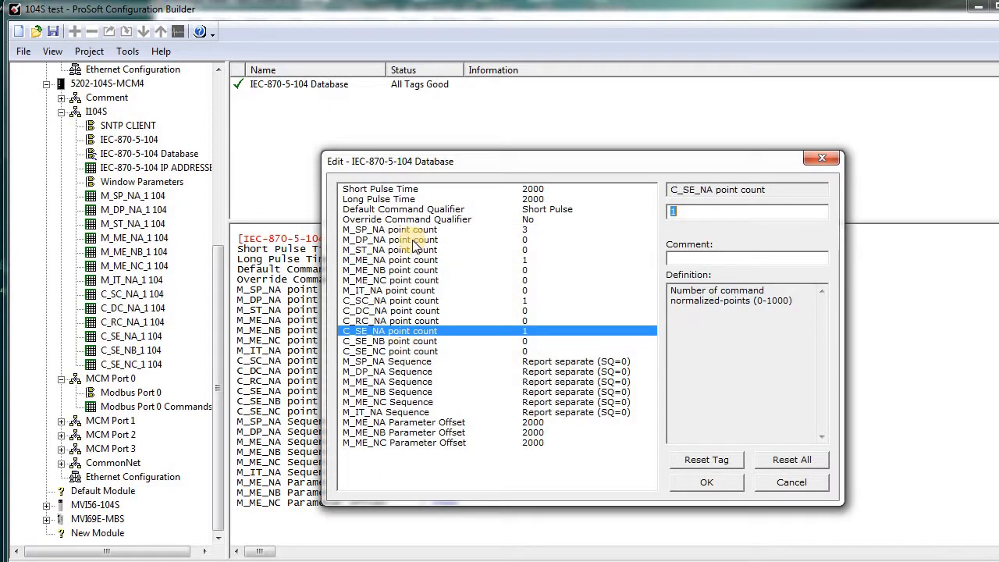
Compare the definitions of the monitored M_SP_NA and M_ME_NA point counts, including M_IT_NA and M_ME_NB
left_click(412, 230)
left_click(424, 289)
left_click(421, 259)
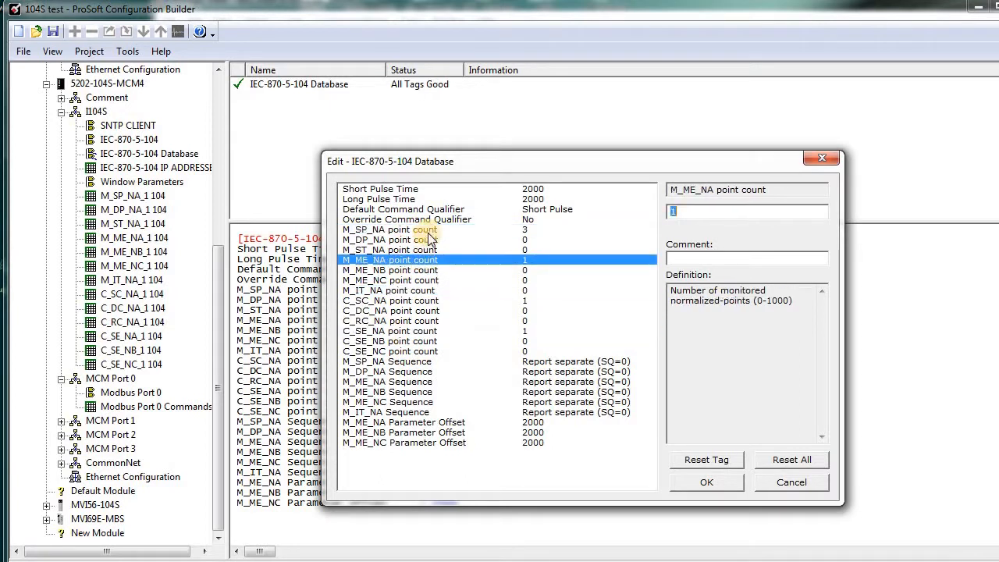
left_click(421, 231)
left_click(416, 261)
left_click(414, 230)
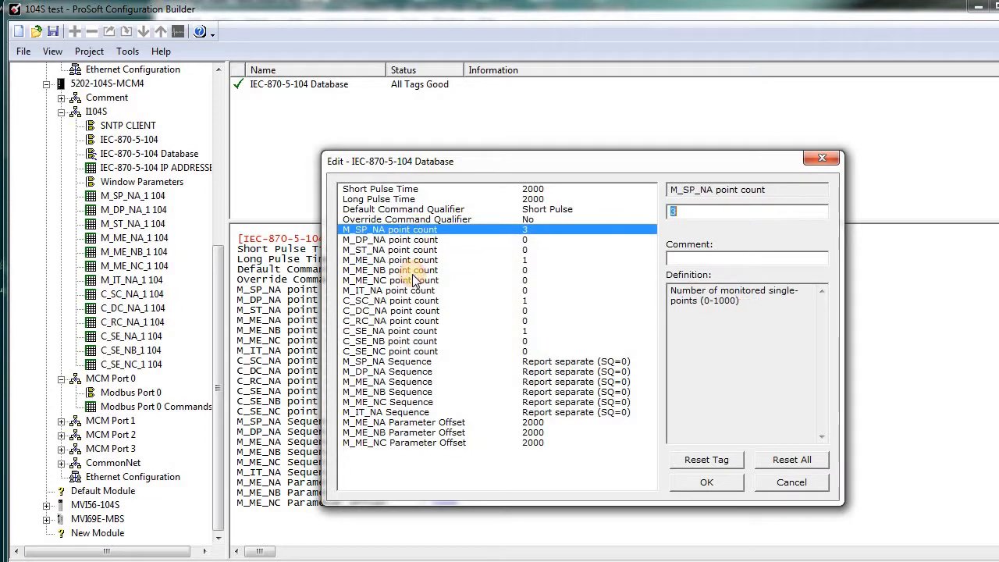
left_click(413, 270)
left_click(410, 230)
left_click(409, 261)
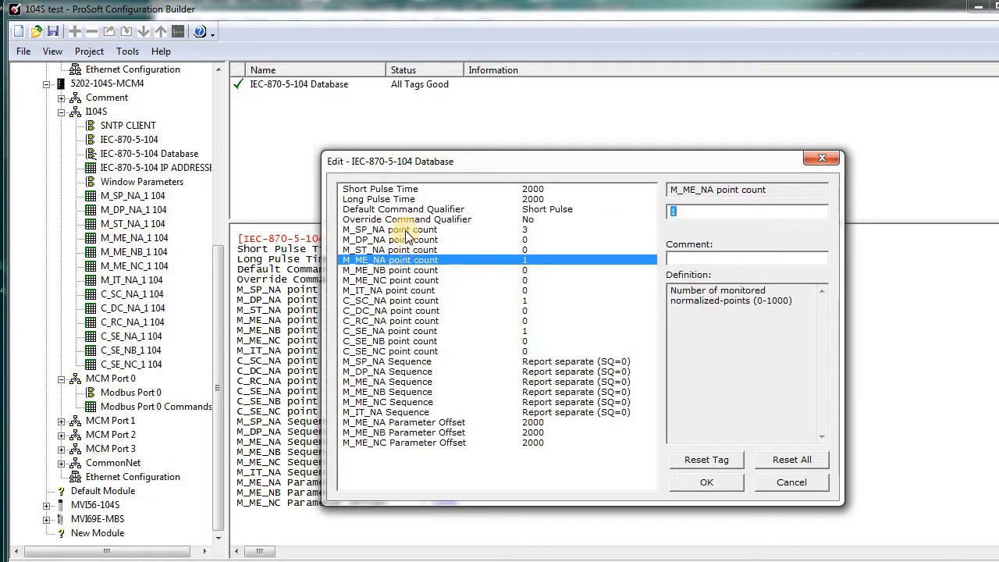
Compare the command point counts for single points (C_SC_NA) and normalized points (C_SE_NA)
left_click(406, 301)
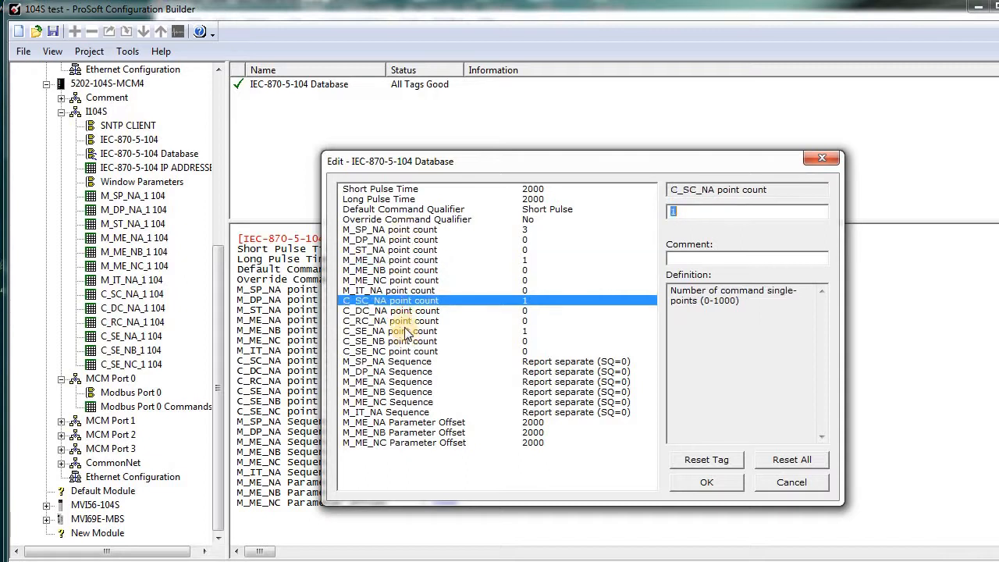
left_click(405, 332)
left_click(402, 302)
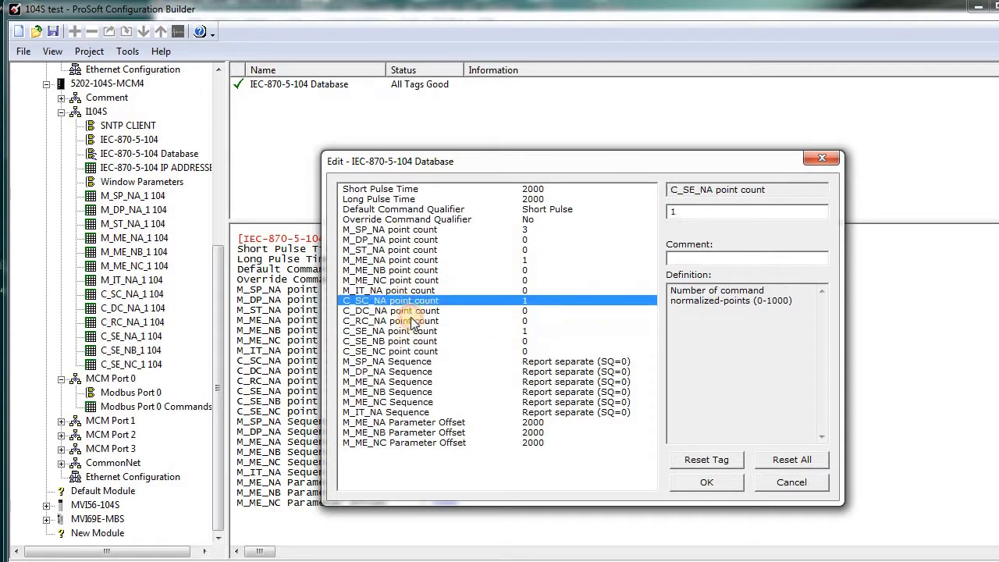
left_click(418, 331)
left_click(410, 302)
left_click(414, 331)
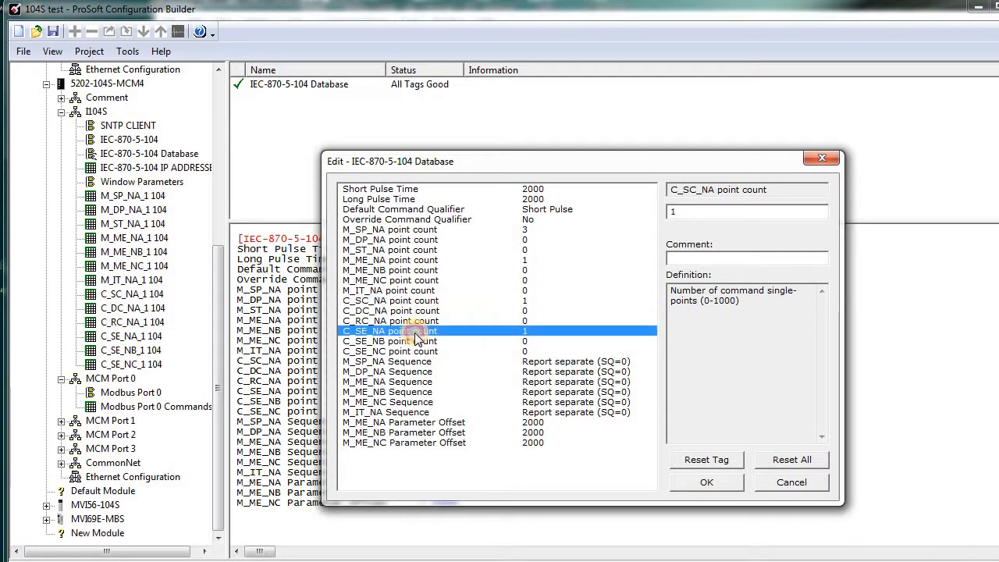
Revisit the M_ME_NA point count and check it against the M_ME_NB and M_SP_NA point counts
left_click(406, 259)
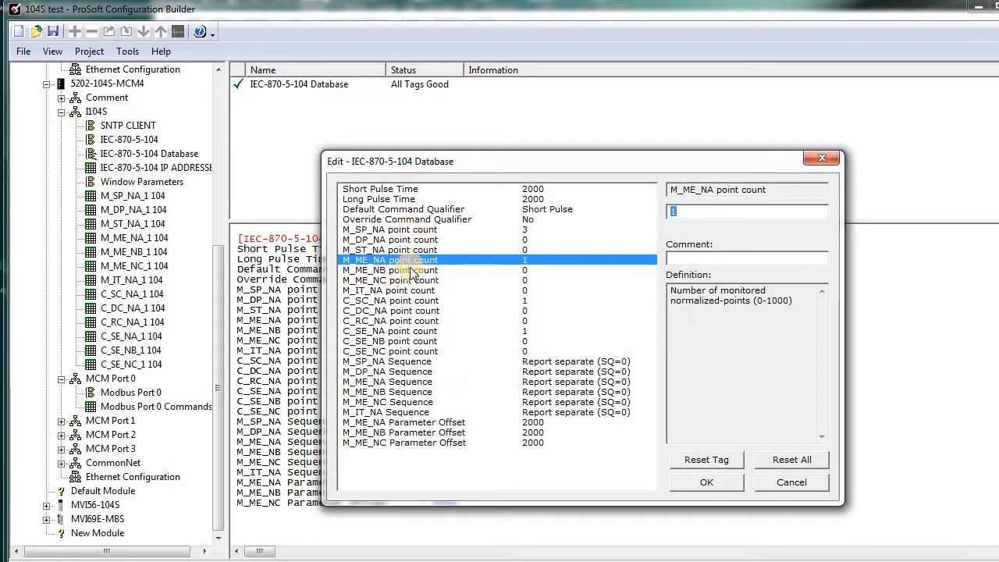
left_click(410, 269)
left_click(395, 259)
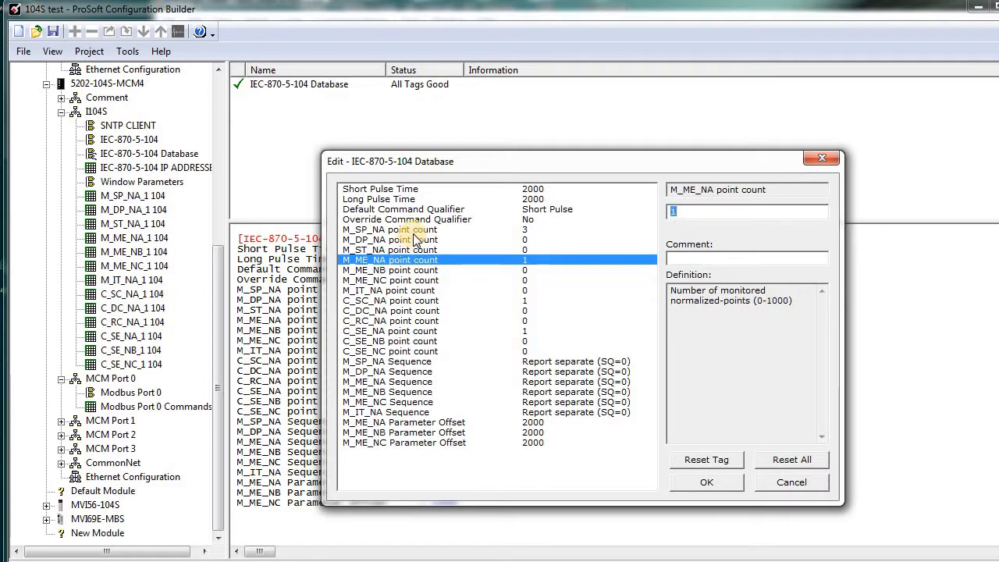
left_click(410, 229)
left_click(398, 259)
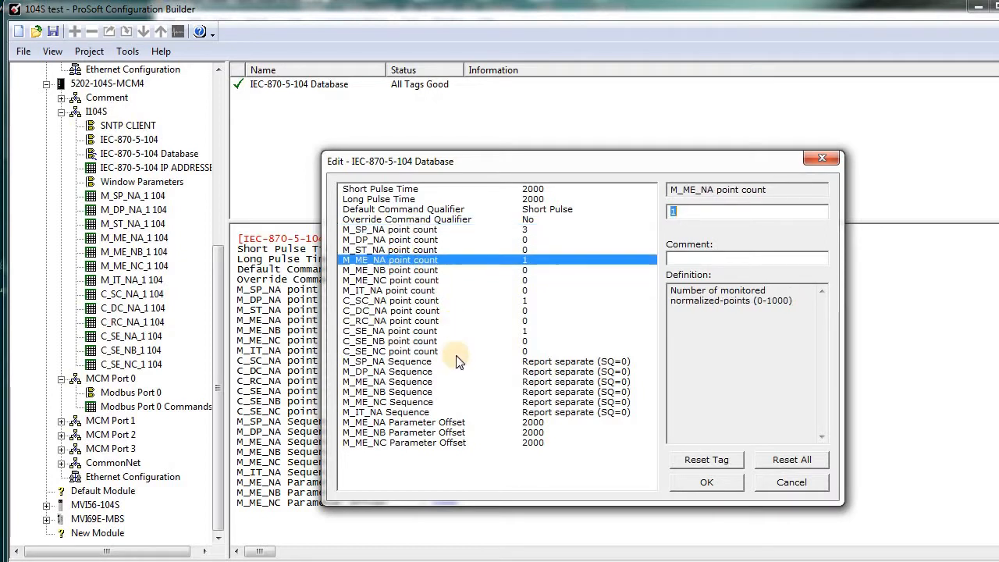
left_click(397, 269)
left_click(395, 263)
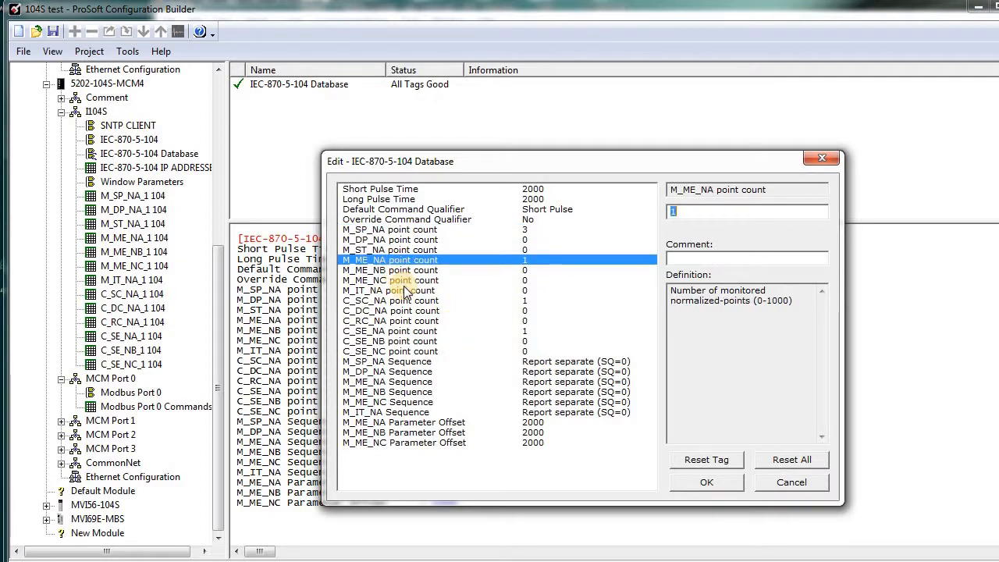
Examine the Sequence settings of the monitored point types and accept the IEC-870-5-104 Database settings
left_click(461, 382)
left_click(395, 362)
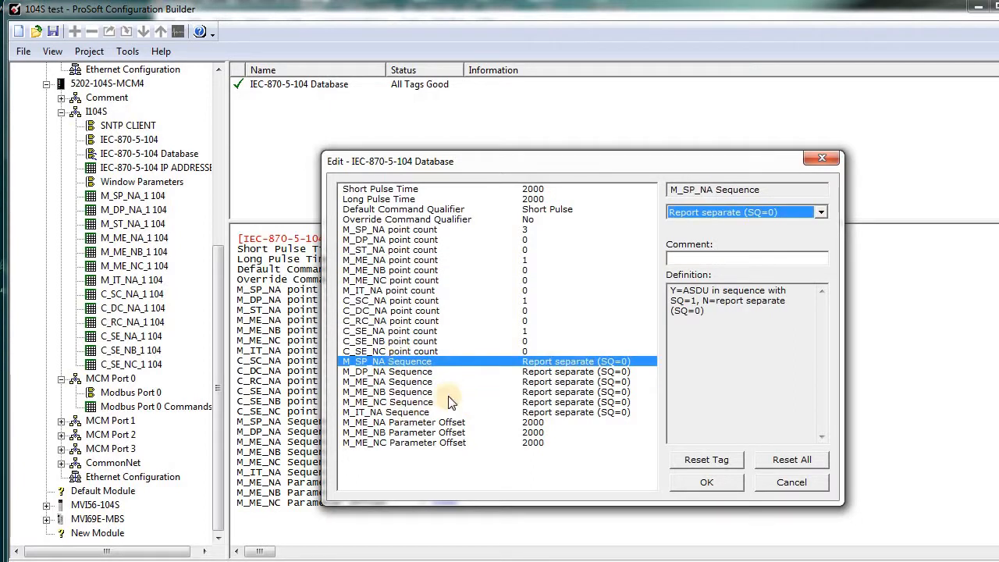
left_click(409, 374)
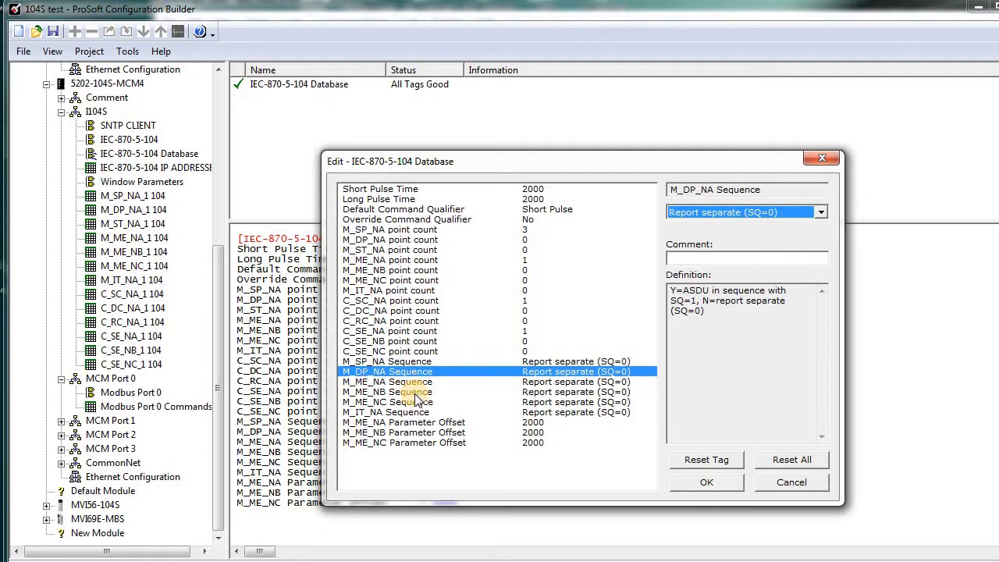
left_click(413, 391)
left_click(410, 382)
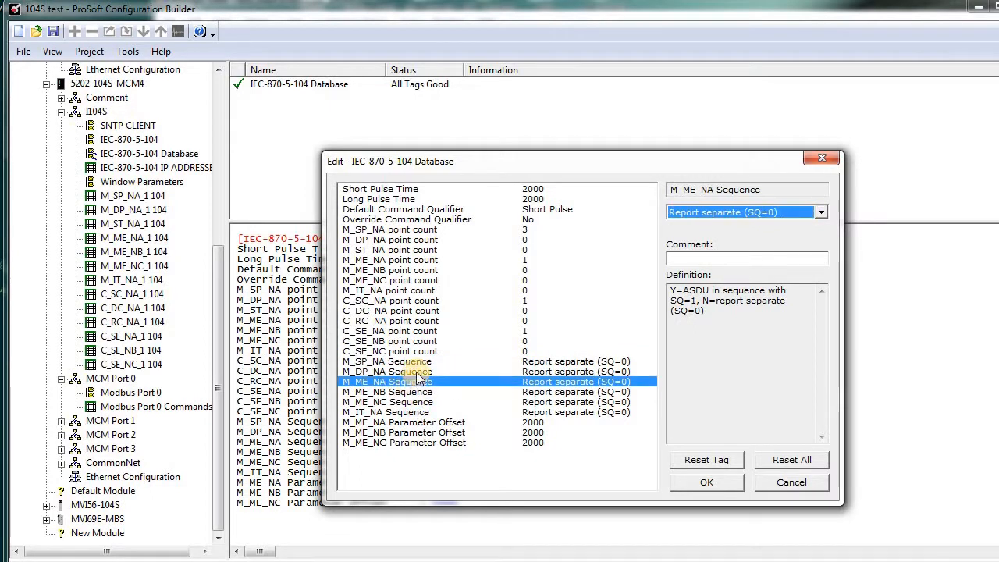
left_click(410, 373)
left_click(411, 363)
left_click(410, 382)
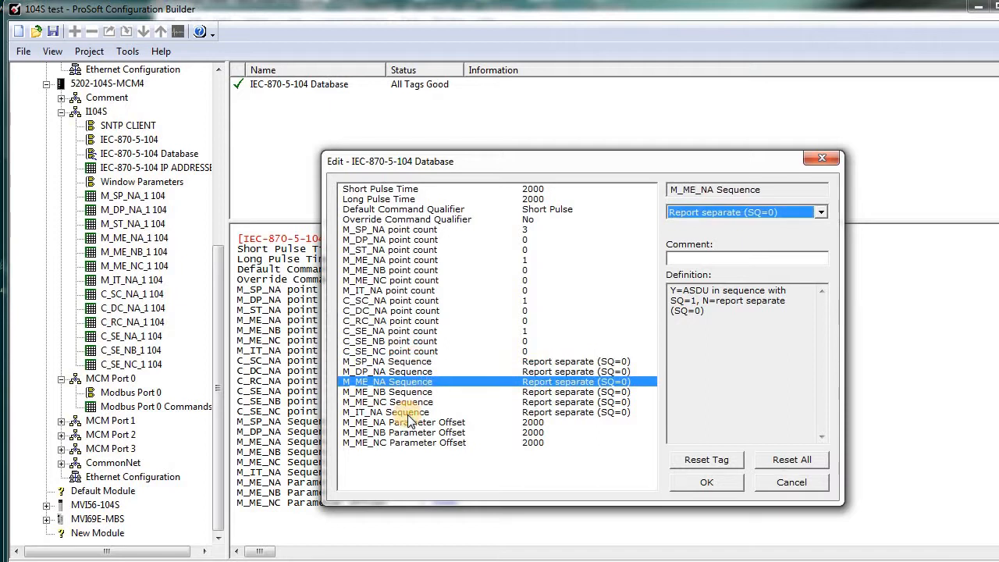
left_click(407, 413)
left_click(708, 481)
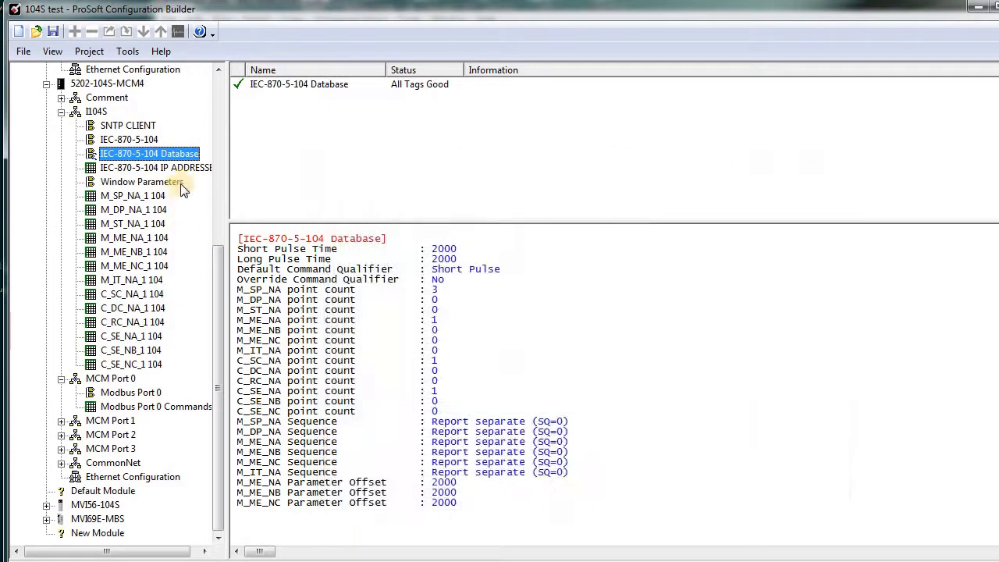
Check the IEC-870-5-104 IP ADDRESSES list against the Use IP List setting in the IEC-870-5-104 section
left_click(166, 169)
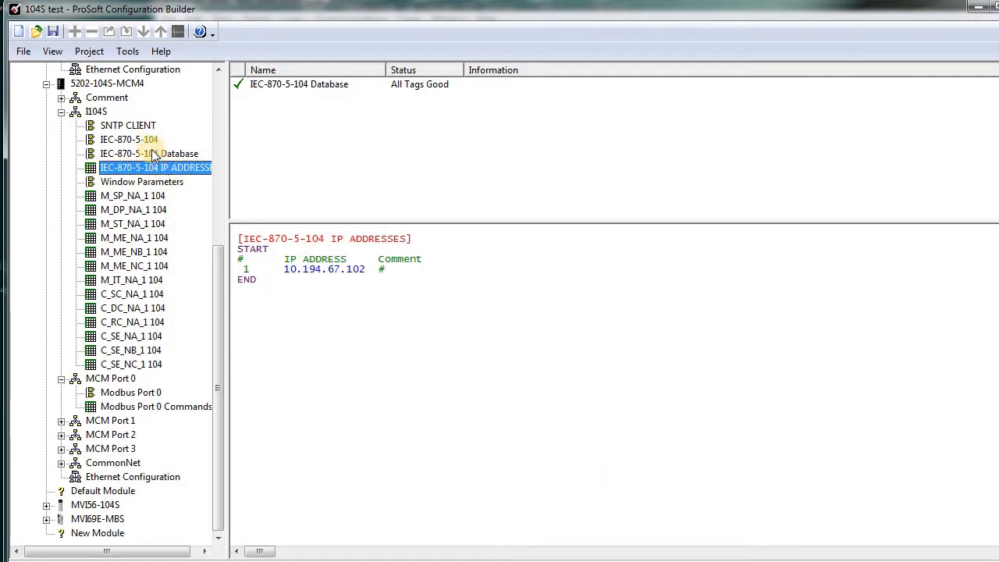
left_click(146, 141)
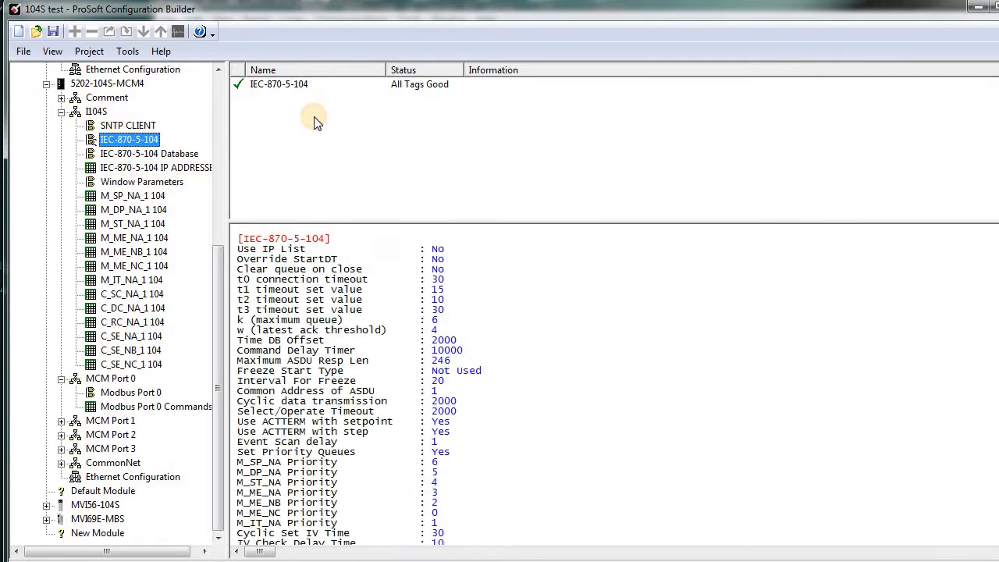
left_click(137, 168)
left_click_drag(278, 269, 388, 271)
left_click(131, 140)
left_click_drag(306, 238, 419, 249)
left_click(123, 169)
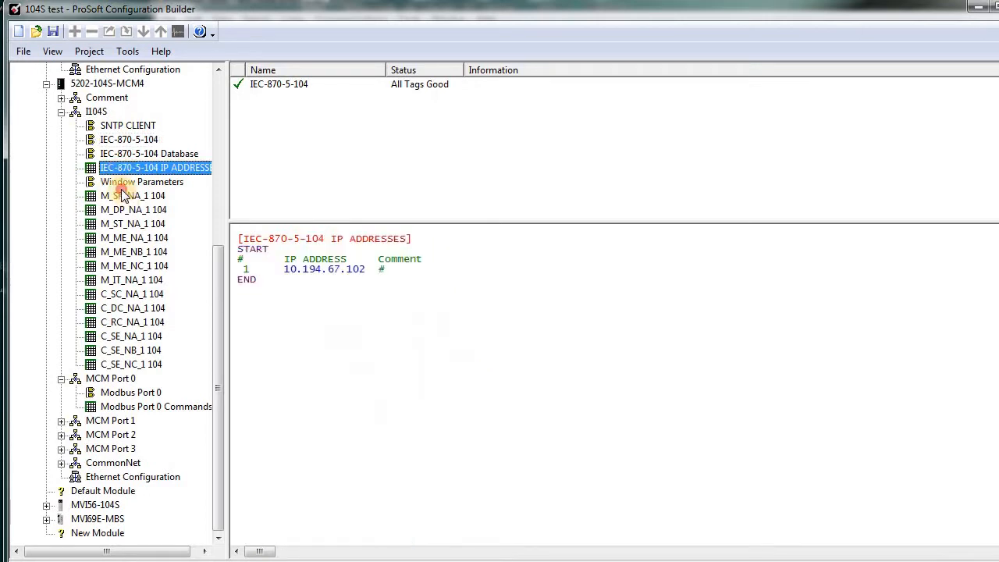
Open row 1 of the C_SC_NA_1 104 command point table for editing
left_click(123, 196)
left_click(131, 295)
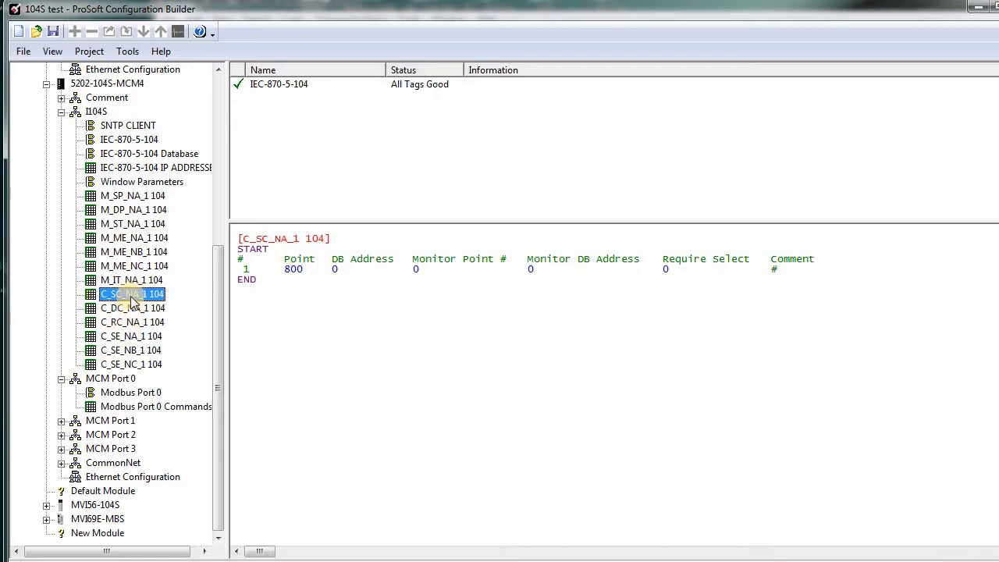
double_click(133, 302)
left_click_drag(460, 143, 593, 135)
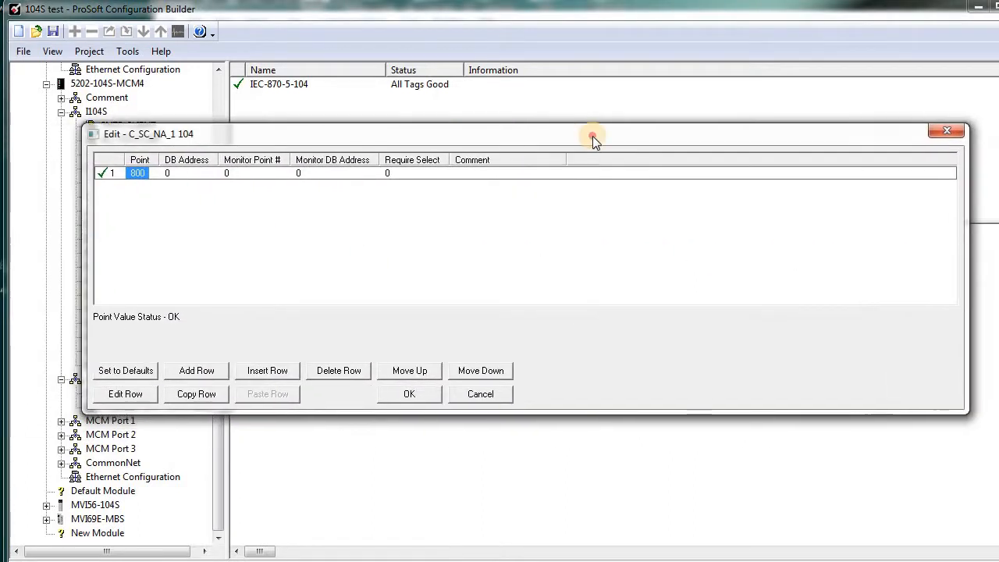
double_click(203, 176)
Examine the definitions of the Point and DB Address parameters for the C_SC_NA_1 104 command point
left_click(538, 199)
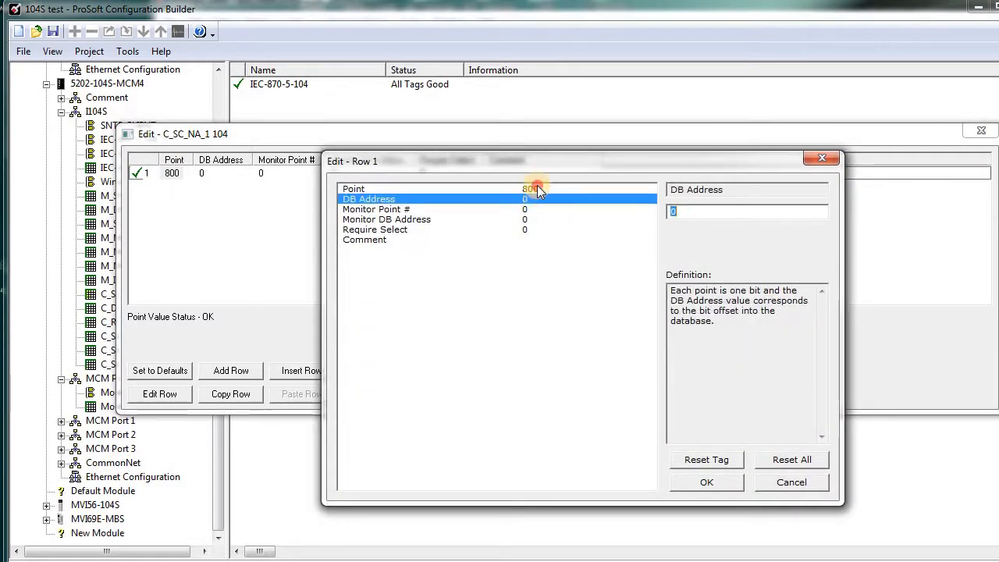
left_click(537, 190)
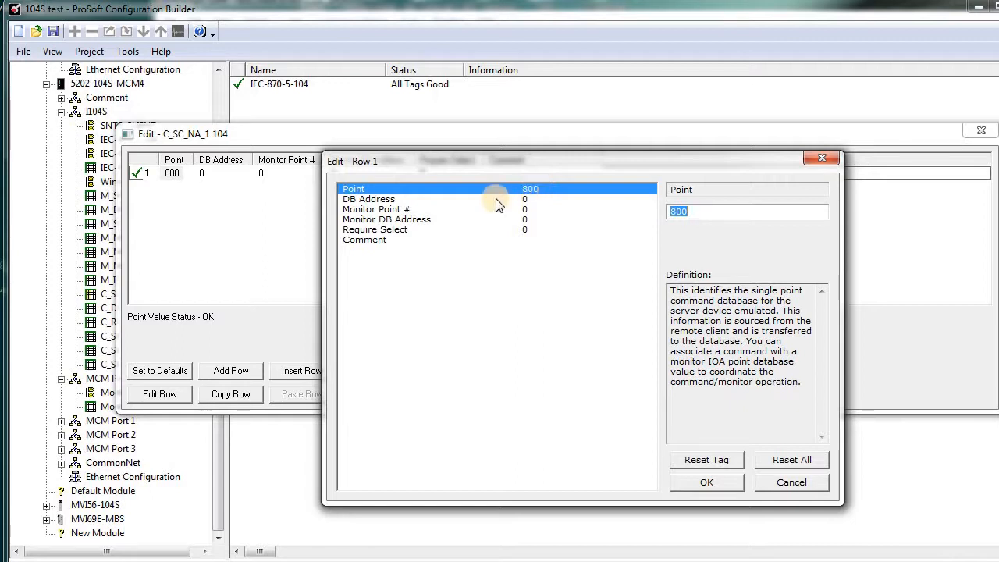
left_click(506, 199)
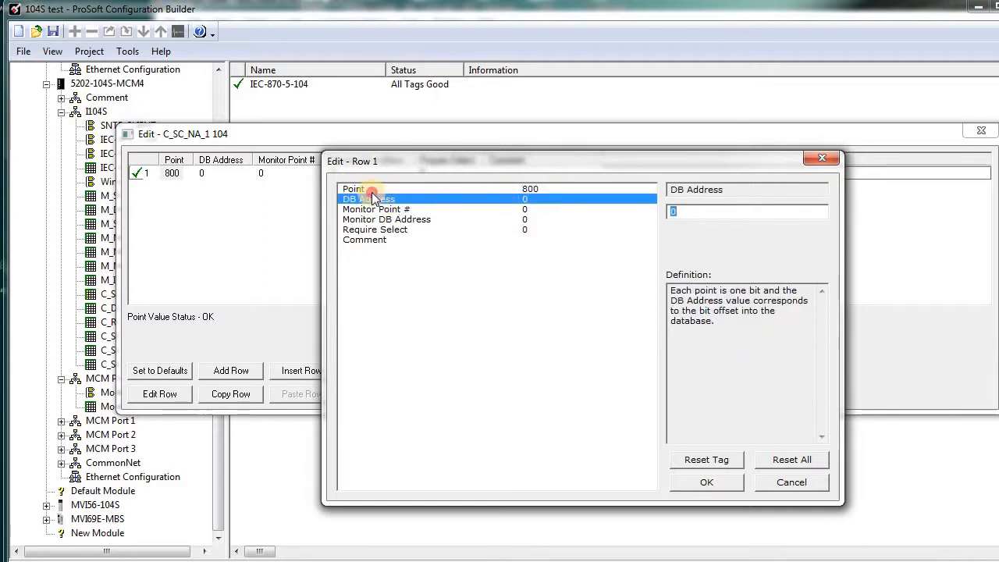
left_click(372, 192)
left_click(373, 201)
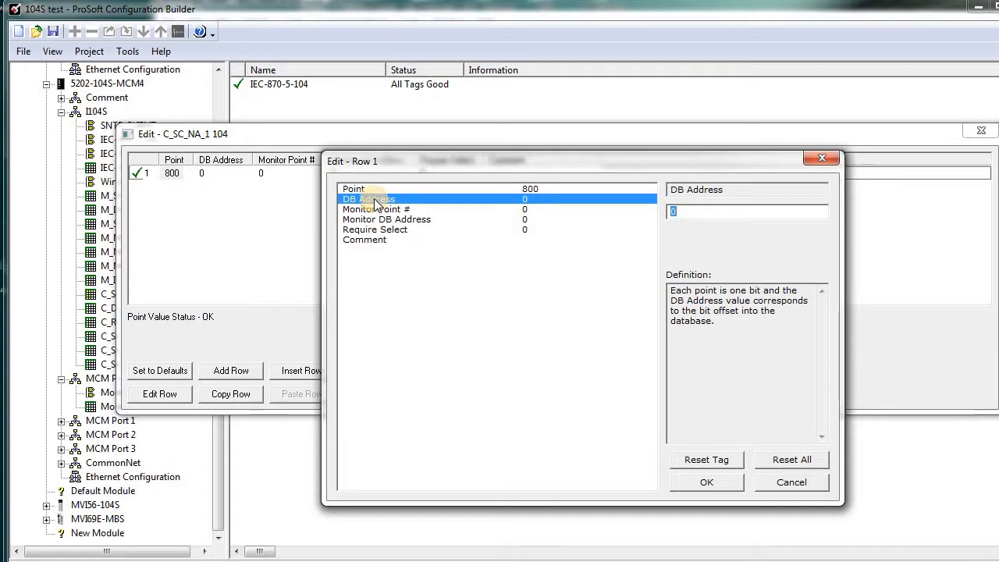
left_click(552, 197)
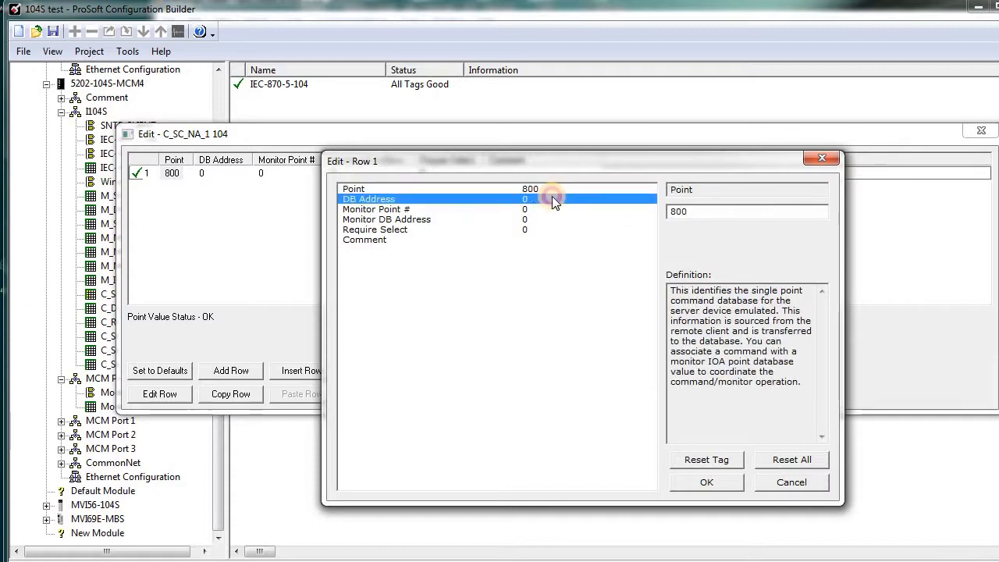
left_click(543, 189)
left_click(370, 199)
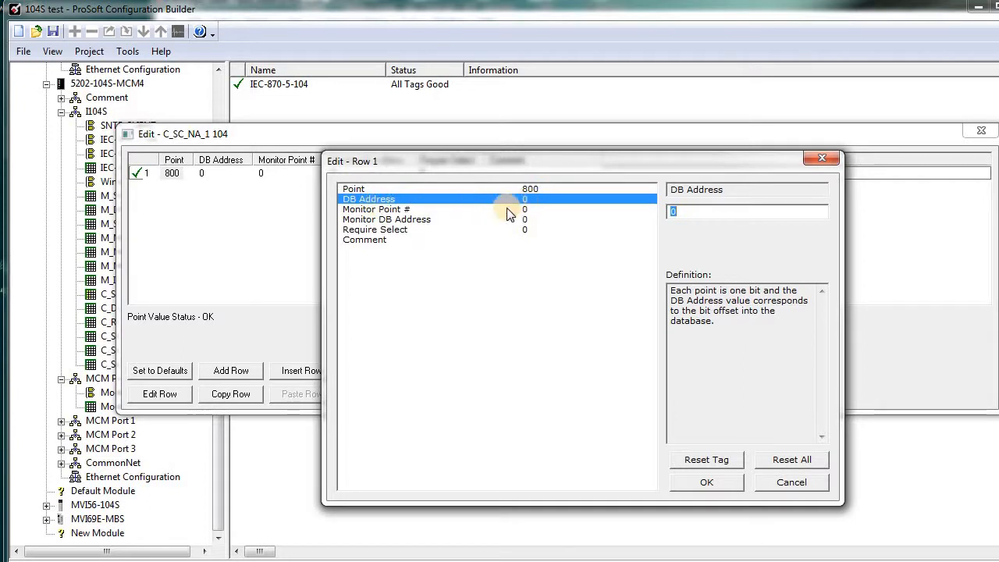
Examine the definitions of the Monitor Point # and Monitor DB Address parameters for the C_SC_NA_1 104 command point
left_click(427, 211)
left_click(426, 219)
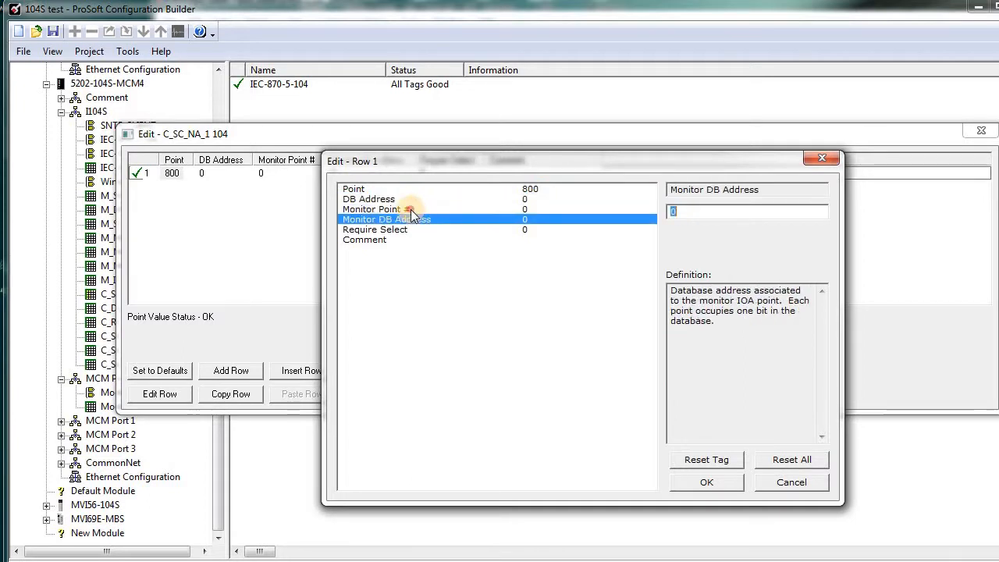
left_click(414, 209)
left_click(412, 219)
left_click(409, 210)
left_click(412, 221)
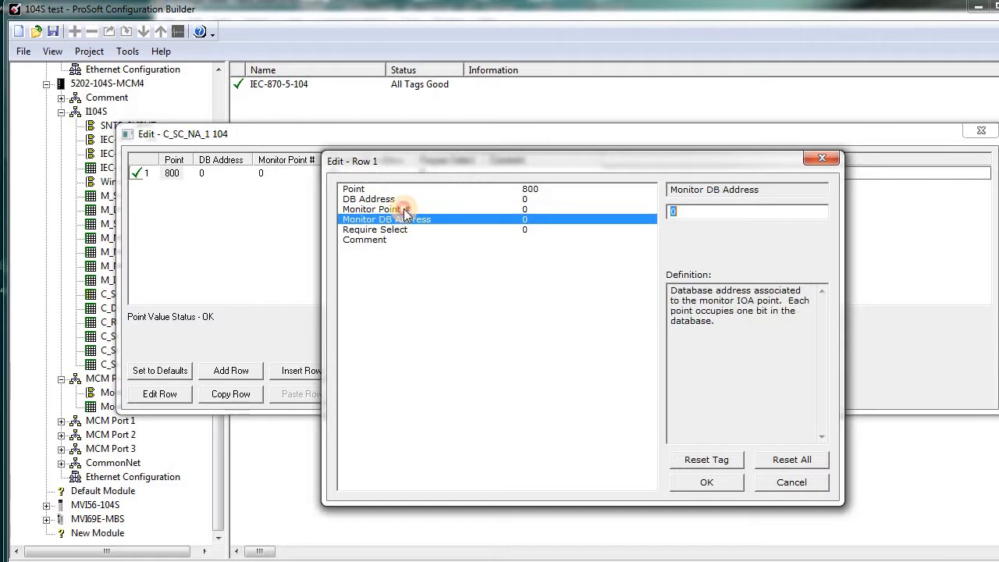
left_click(405, 209)
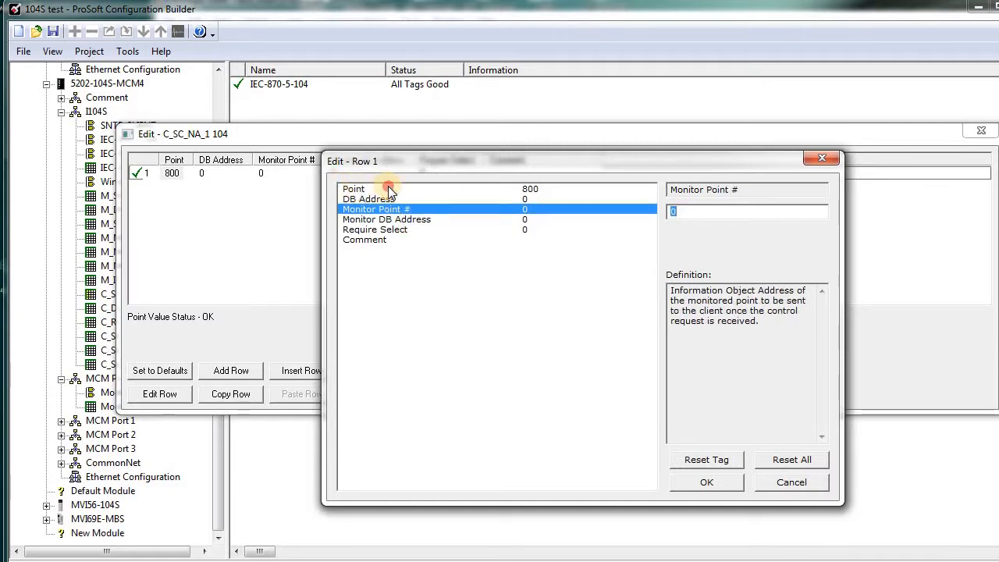
Compare the command point's Point and DB Address with its Monitor Point # and Monitor DB Address, and accept the C_SC_NA_1 104 settings
left_click(389, 189)
left_click(374, 200)
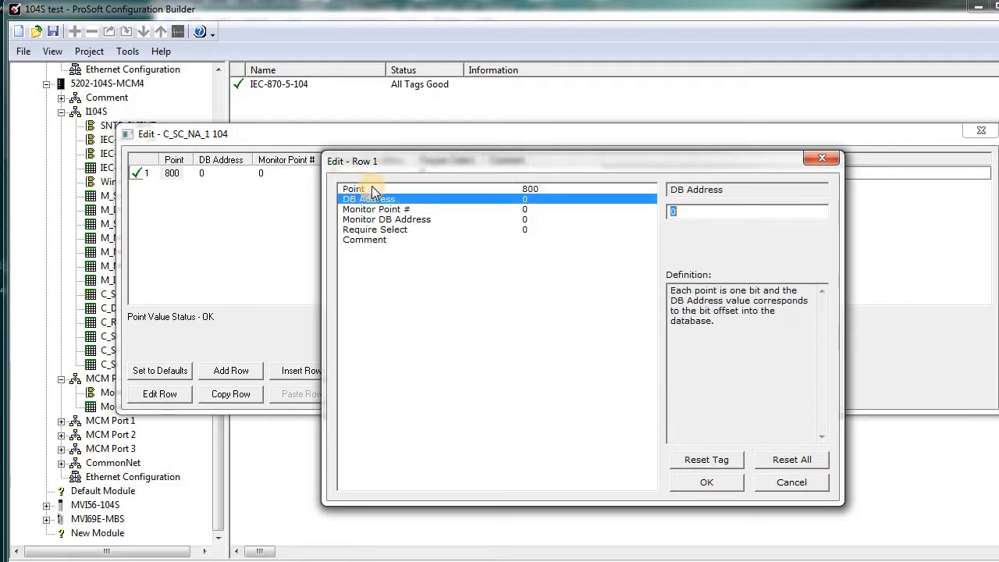
left_click(529, 189)
left_click(430, 210)
left_click(427, 221)
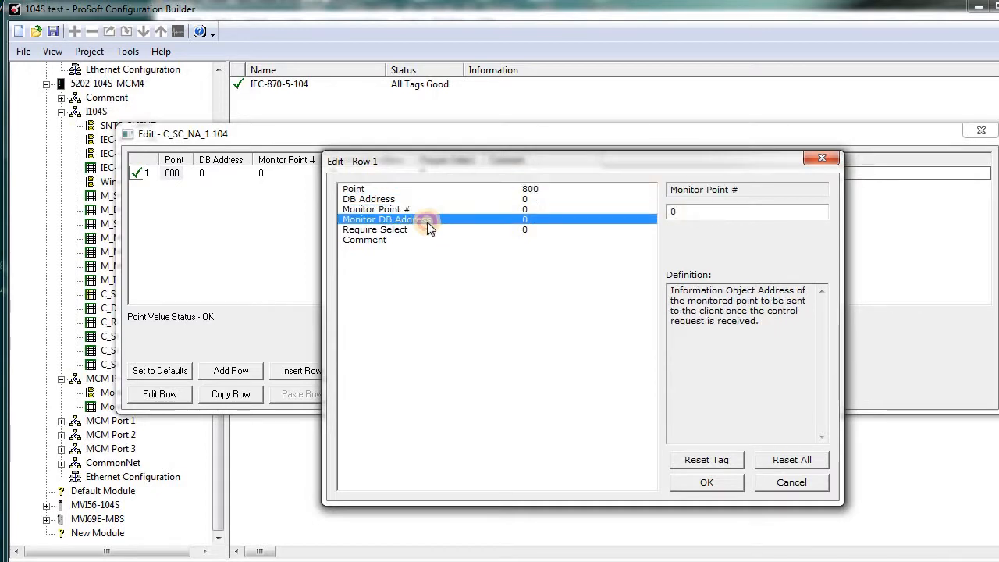
left_click(412, 210)
left_click(424, 220)
left_click(422, 210)
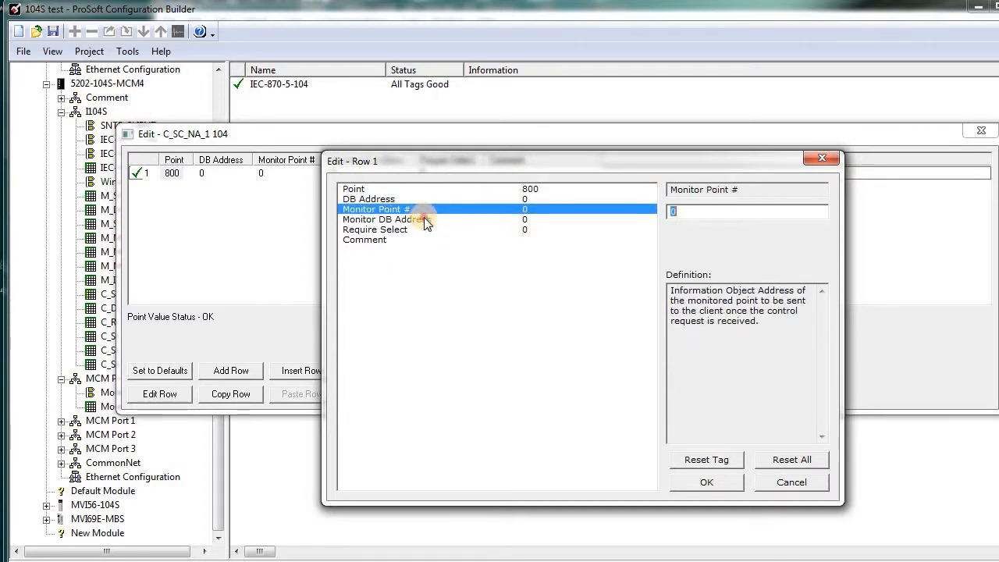
left_click(428, 219)
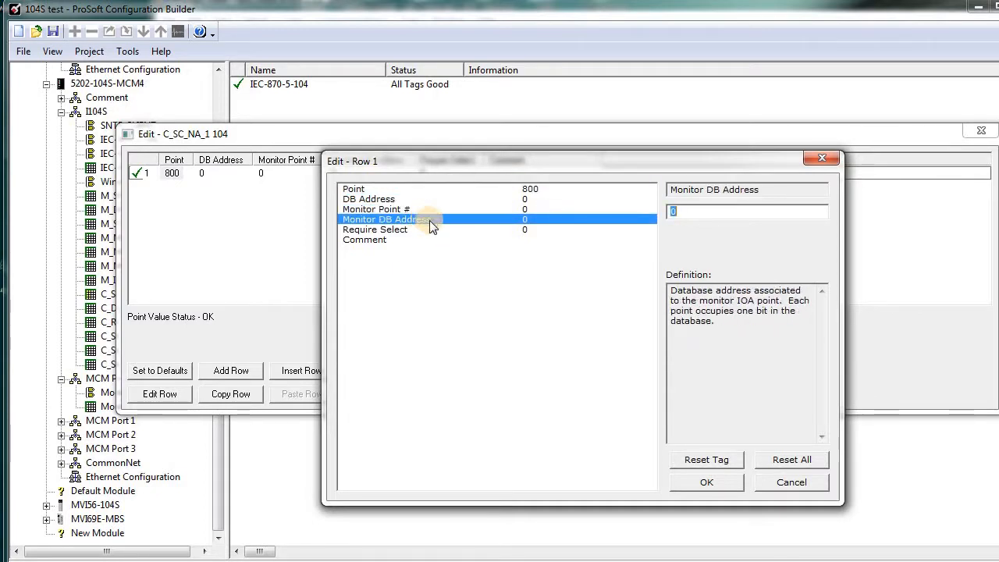
left_click(708, 483)
left_click(443, 395)
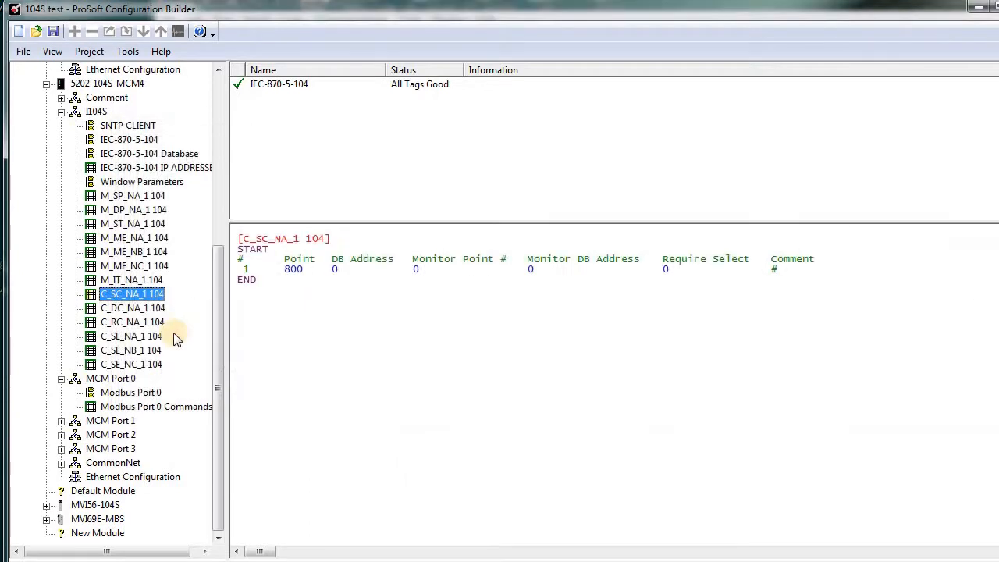
Open row 1 of the C_SE_NA_1 104 table and examine the definitions of its Point and DB Address parameters
double_click(149, 336)
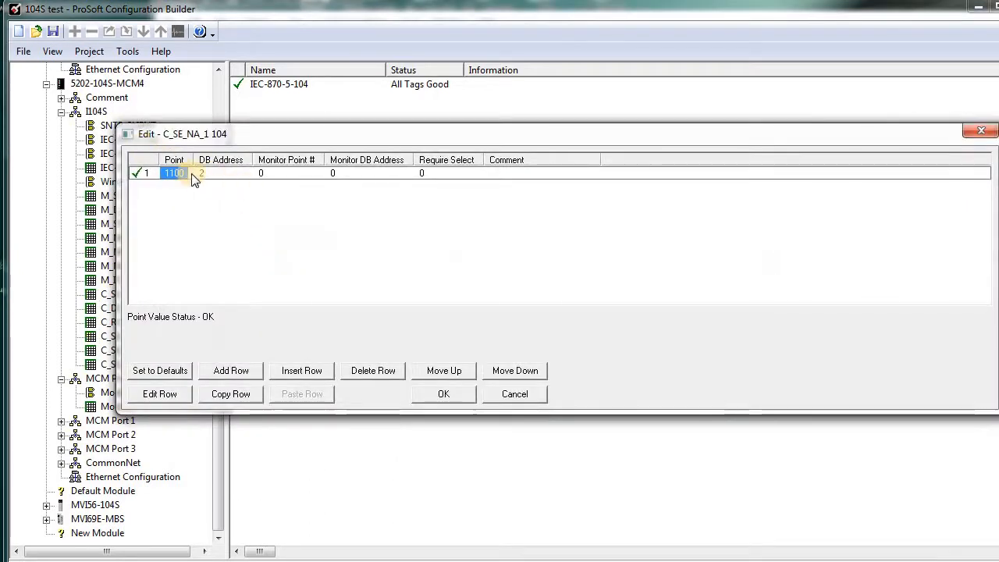
double_click(178, 172)
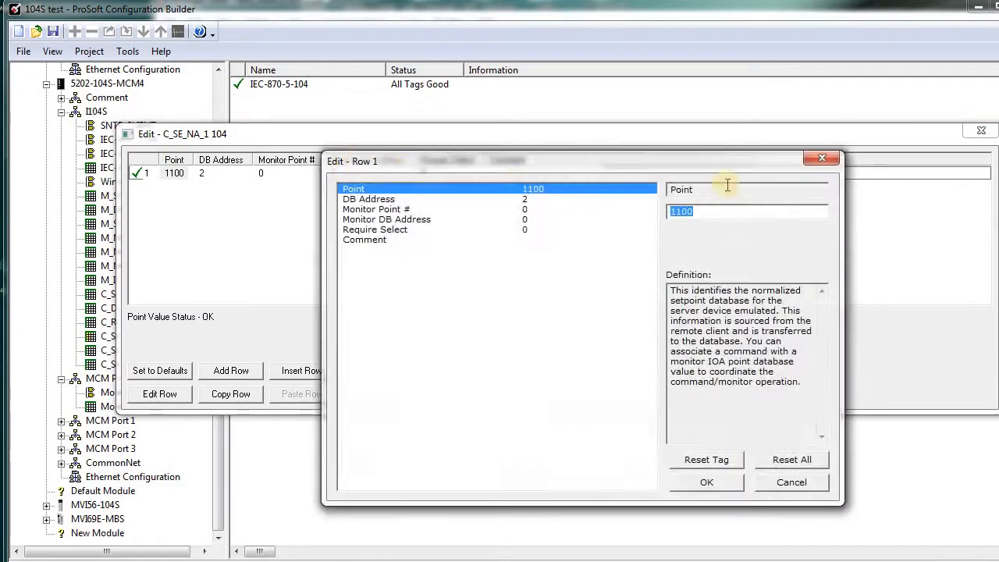
left_click(429, 209)
left_click(440, 199)
left_click(439, 189)
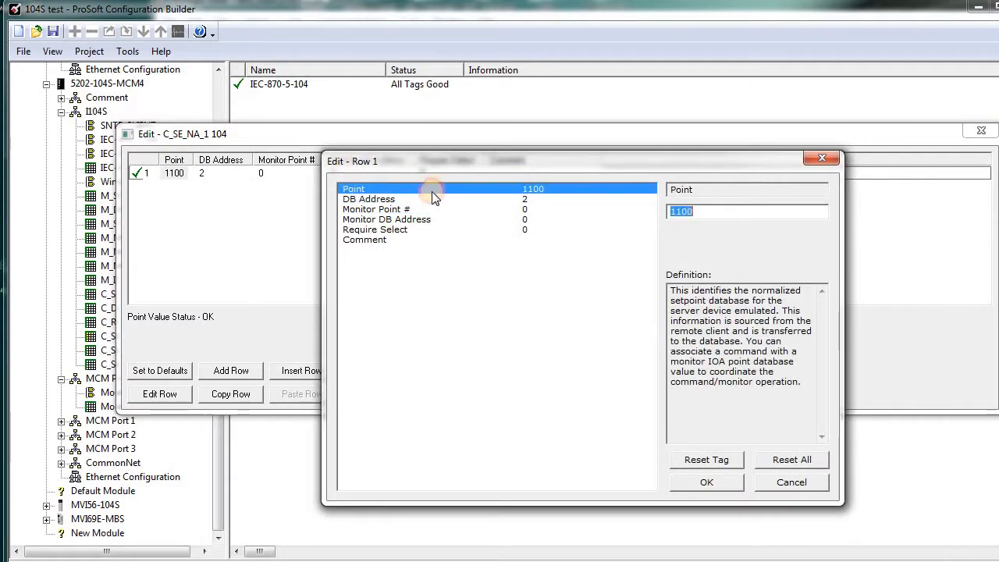
left_click(420, 201)
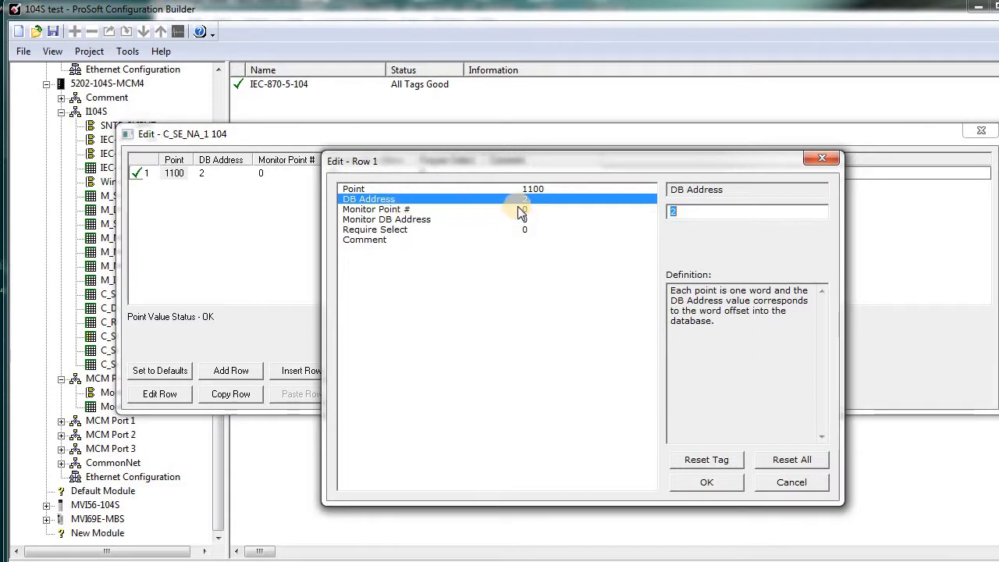
Compare the Point, DB Address and Monitor Point # definitions of the C_SE_NA_1 104 setpoint, and close the table without changes
left_click(530, 190)
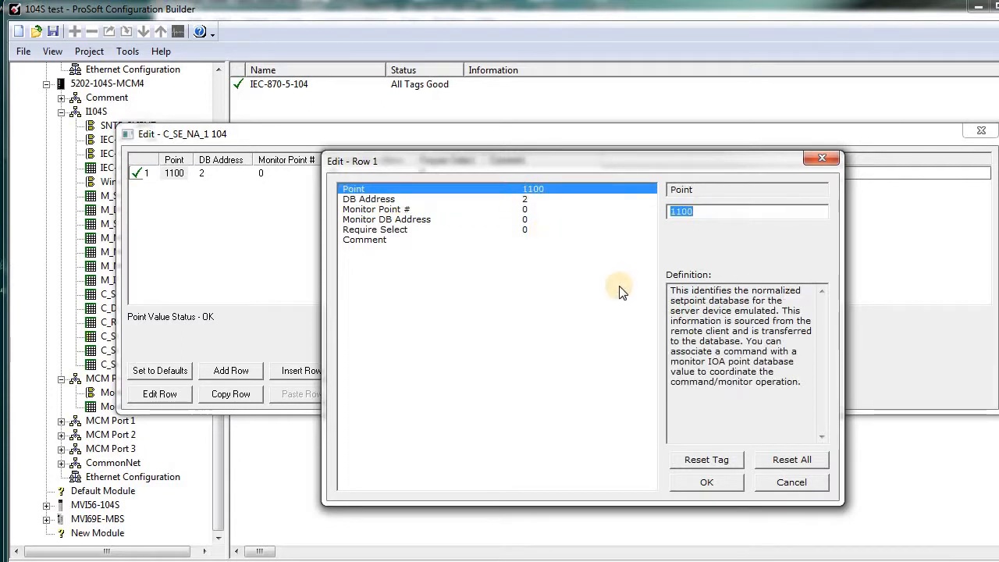
left_click(438, 200)
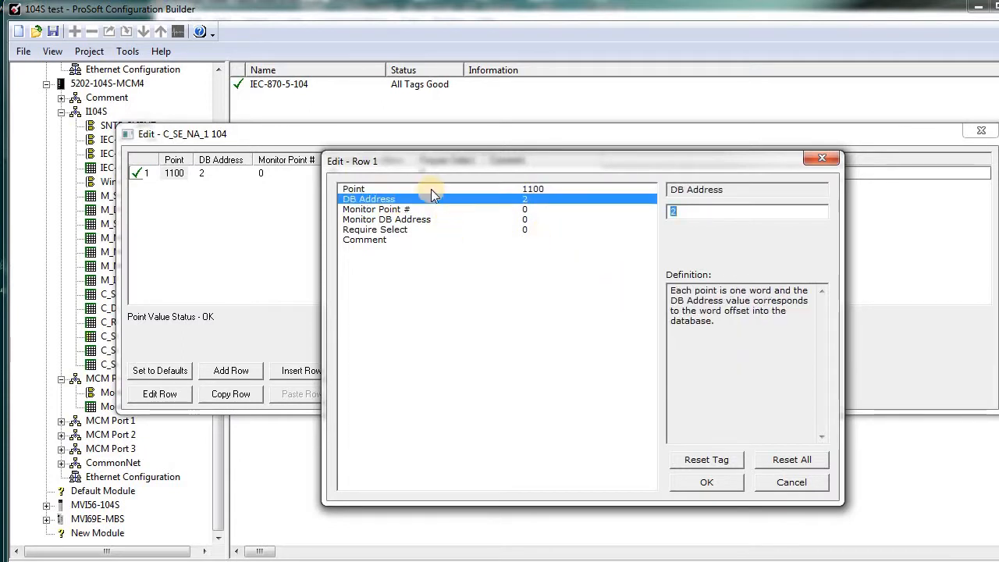
left_click(431, 189)
left_click(423, 200)
left_click(380, 209)
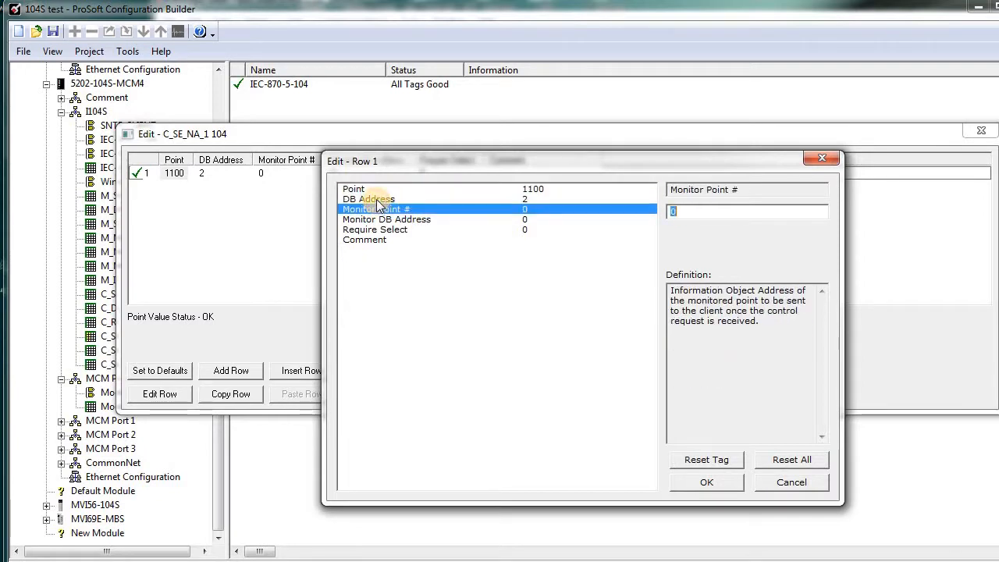
left_click(410, 200)
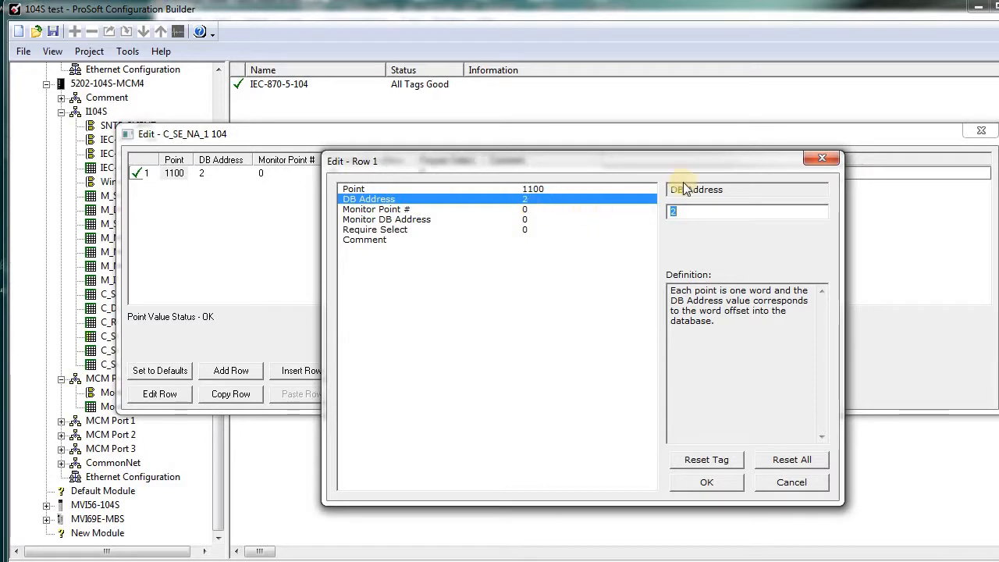
left_click(912, 148)
key("Escape")
left_click(981, 131)
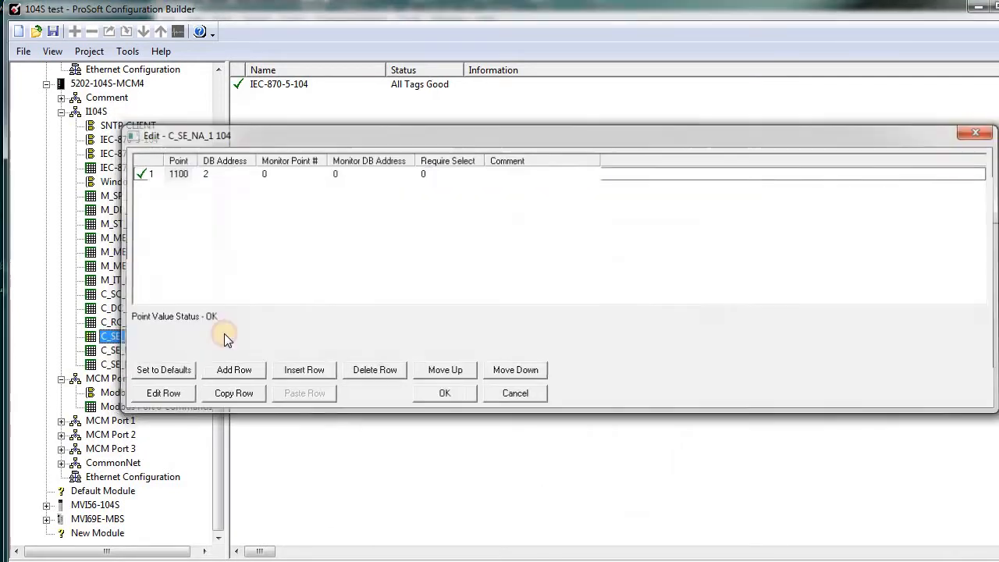
Check the DB Address in the C_SC_NA_1 104 section listing and view the C_SE_NB_1 104 section
left_click(133, 308)
left_click(132, 296)
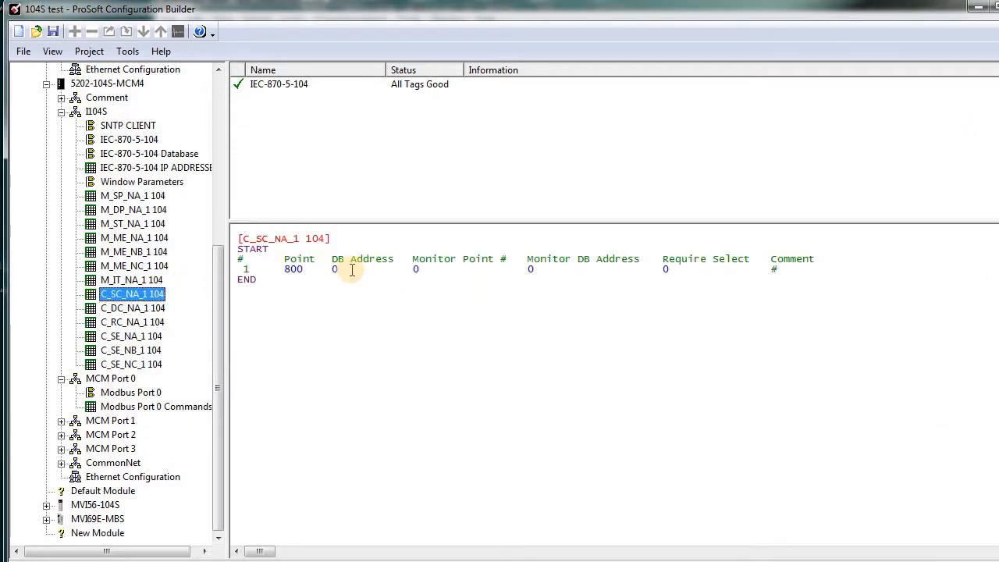
left_click_drag(335, 269, 348, 270)
left_click(364, 301)
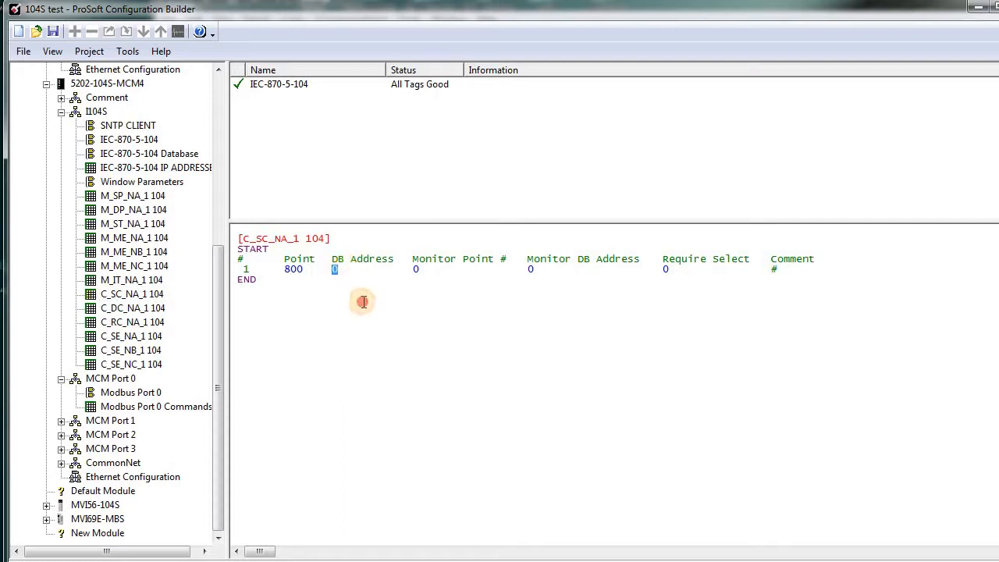
double_click(334, 271)
left_click(339, 276)
double_click(334, 269)
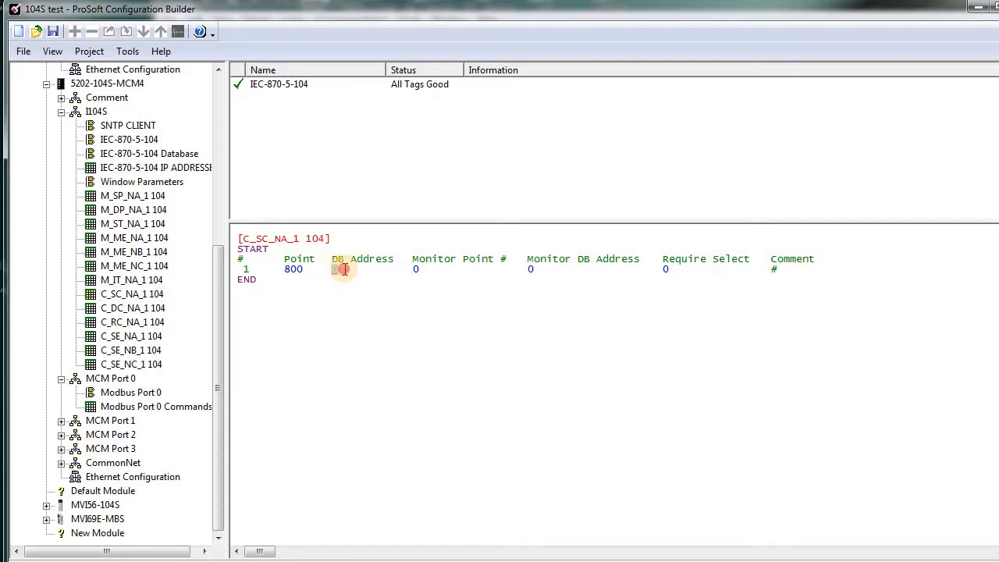
left_click(125, 350)
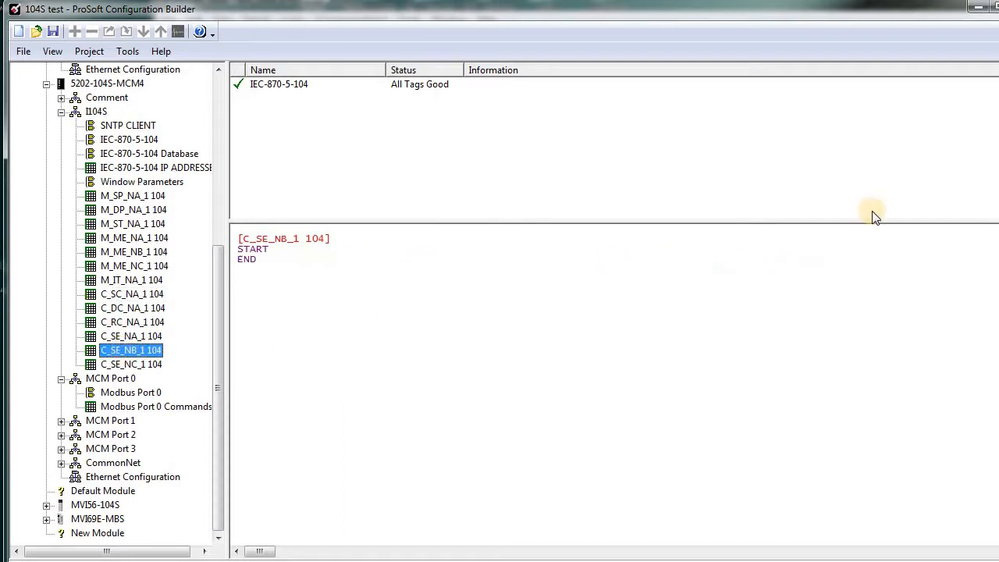
Switch to QTester104 and review the Remote IP Address, Remote Link Address (CA) and Local Link Address (OA) settings
key("alt+Tab")
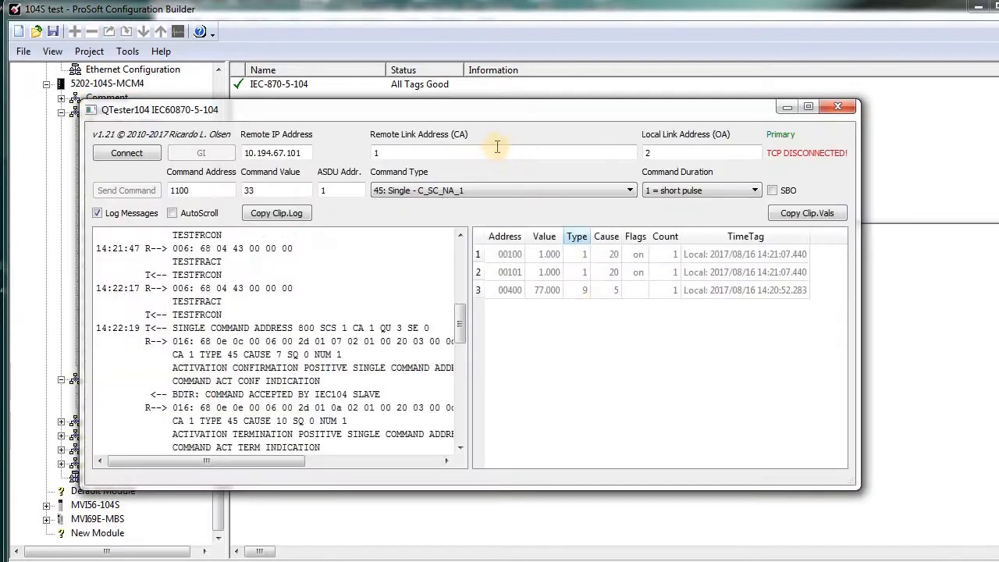
left_click_drag(509, 102, 669, 60)
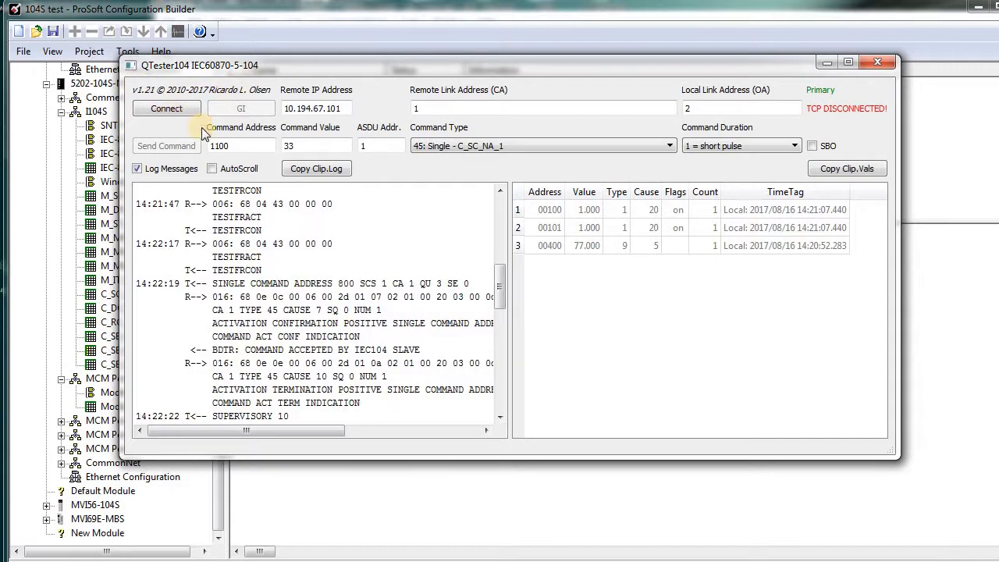
left_click_drag(285, 107, 350, 113)
left_click(304, 109)
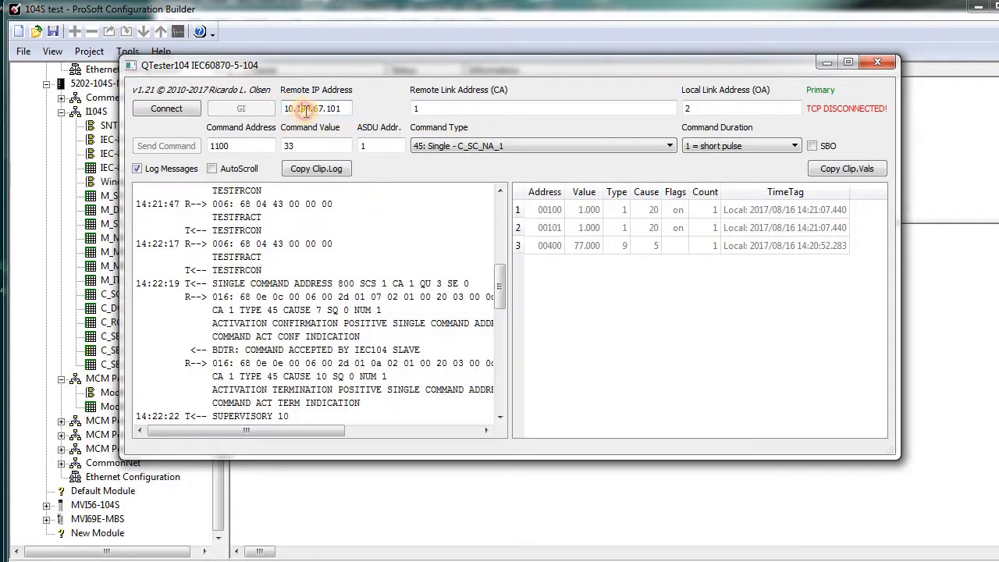
double_click(349, 109)
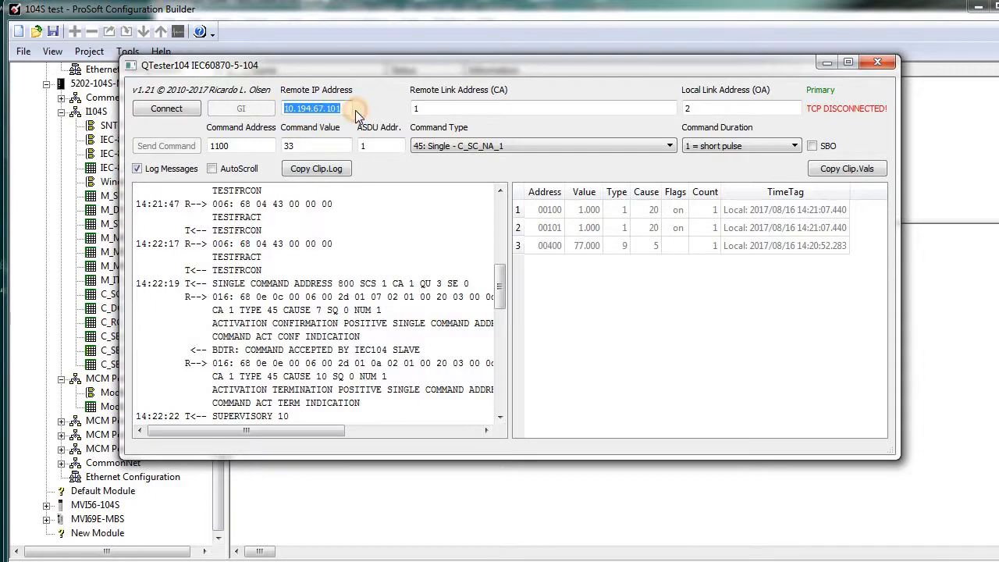
left_click(428, 108)
double_click(703, 109)
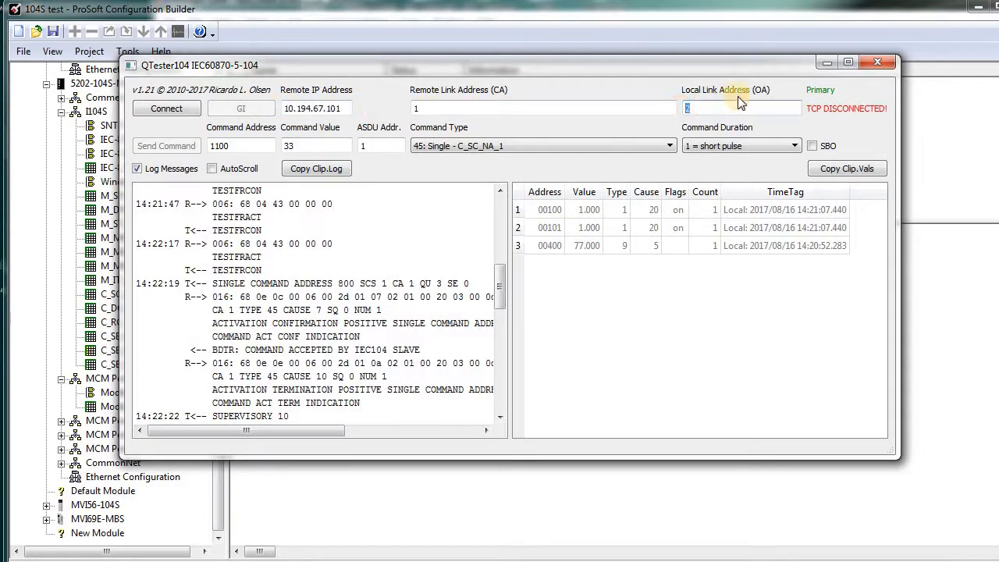
left_click(716, 109)
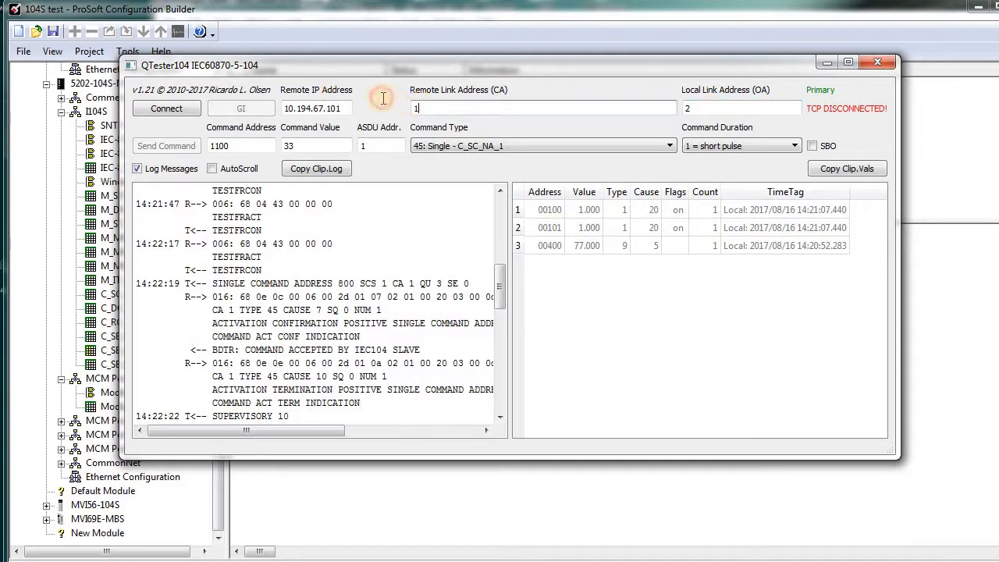
double_click(449, 112)
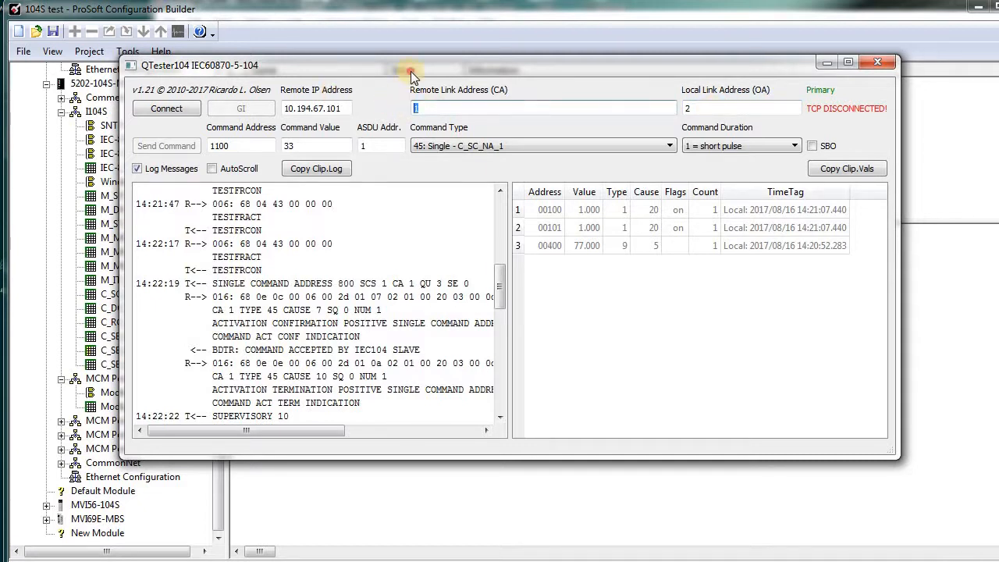
Check the Remote Link Address (CA) of 1 beside the configuration tree and connect to the server at 10.194.67.101
left_click_drag(406, 68, 532, 70)
left_click_drag(562, 107, 516, 103)
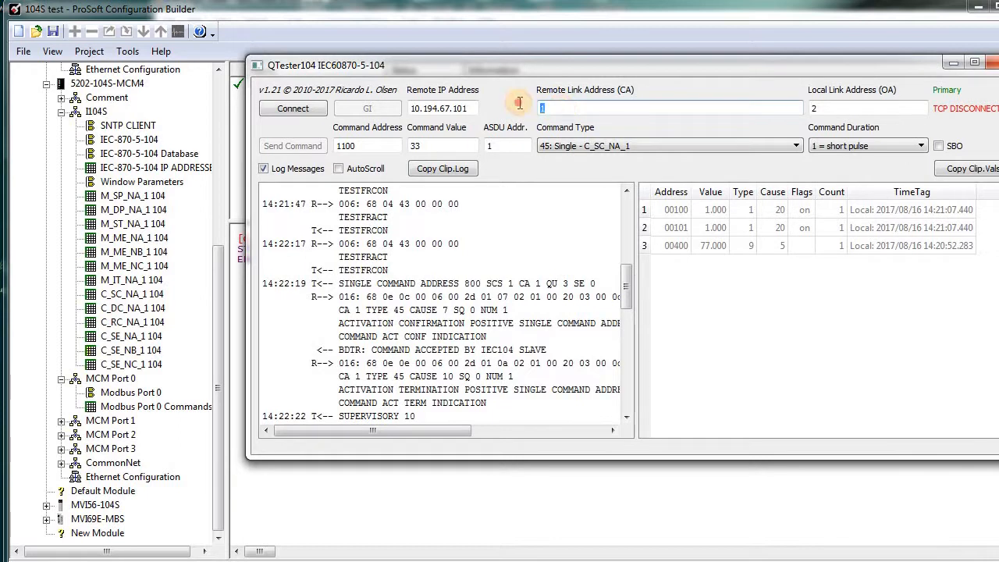
left_click_drag(545, 71, 495, 67)
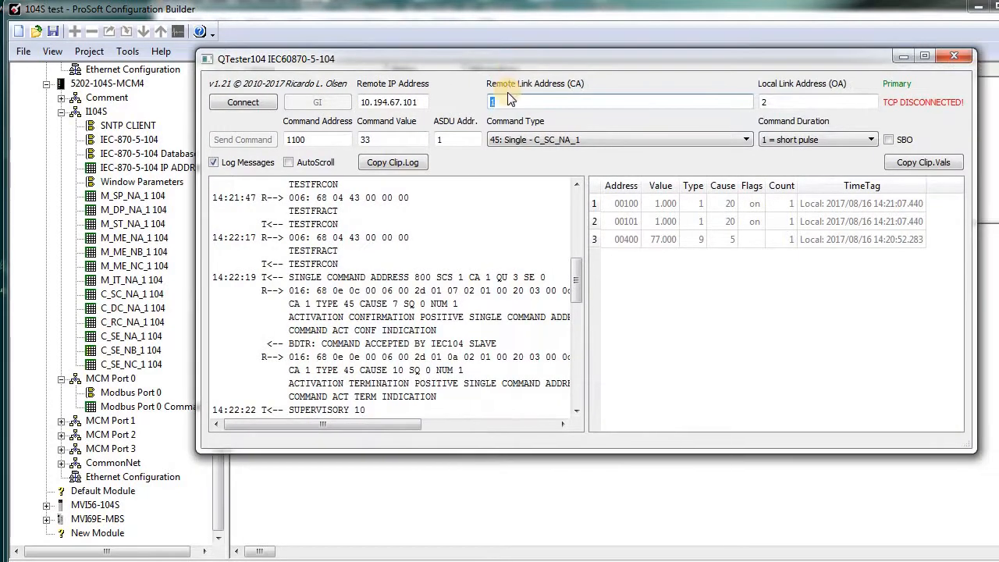
left_click(508, 100)
left_click_drag(504, 102, 515, 53)
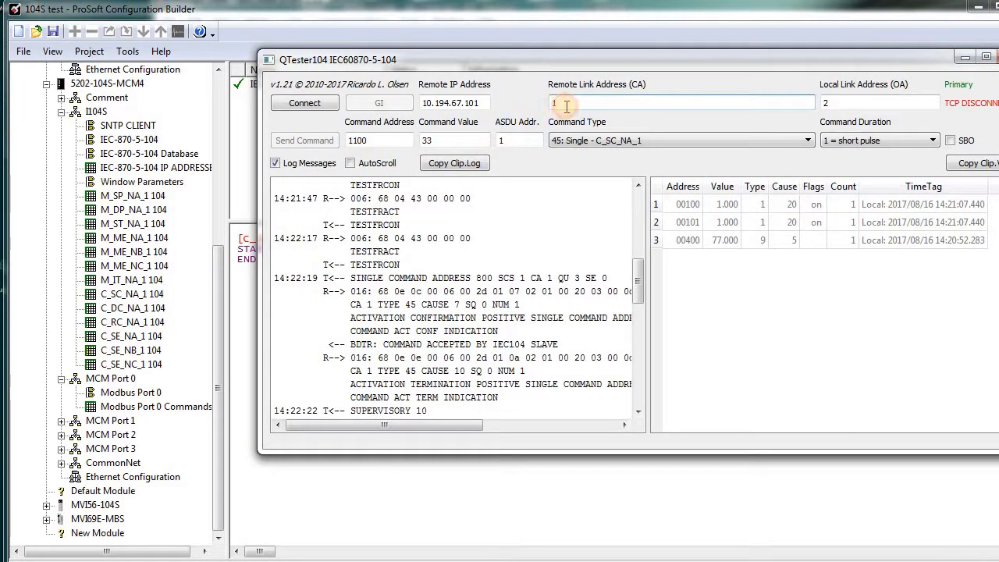
left_click(566, 106)
left_click(320, 109)
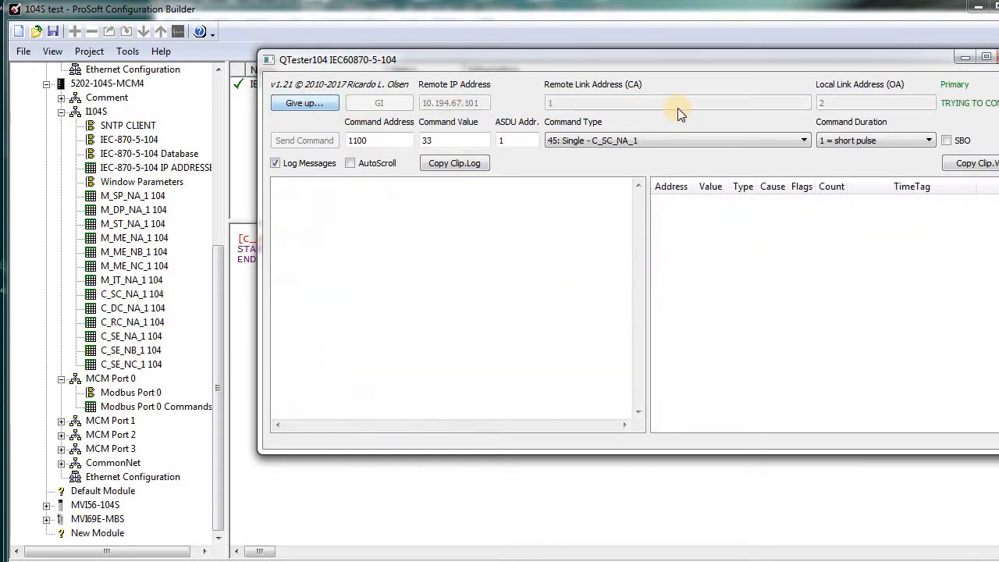
left_click_drag(764, 62, 639, 37)
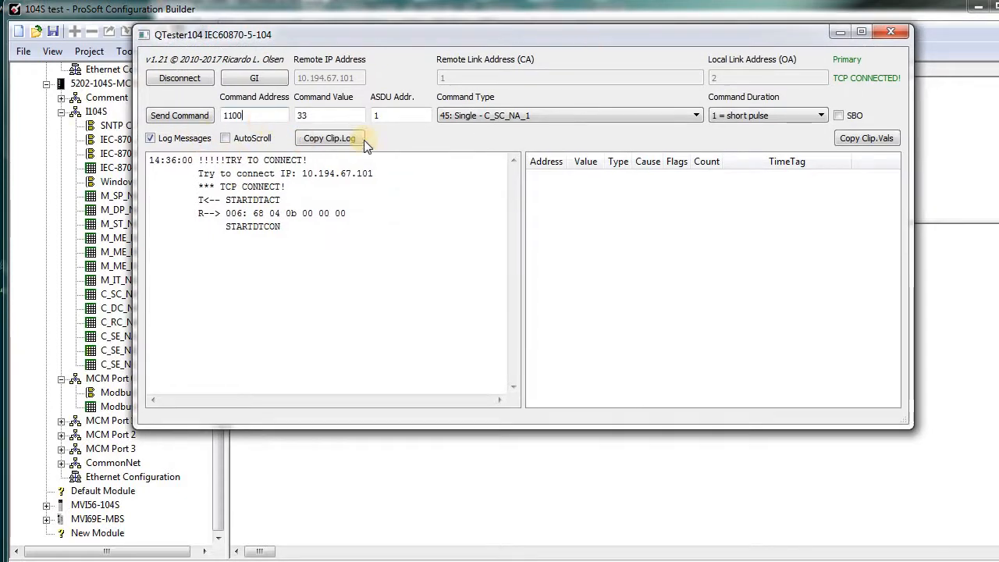
Set up a 45: Single - C_SC_NA_1 command with Command Address 800 and Command Value 1
left_click(477, 114)
left_click(480, 118)
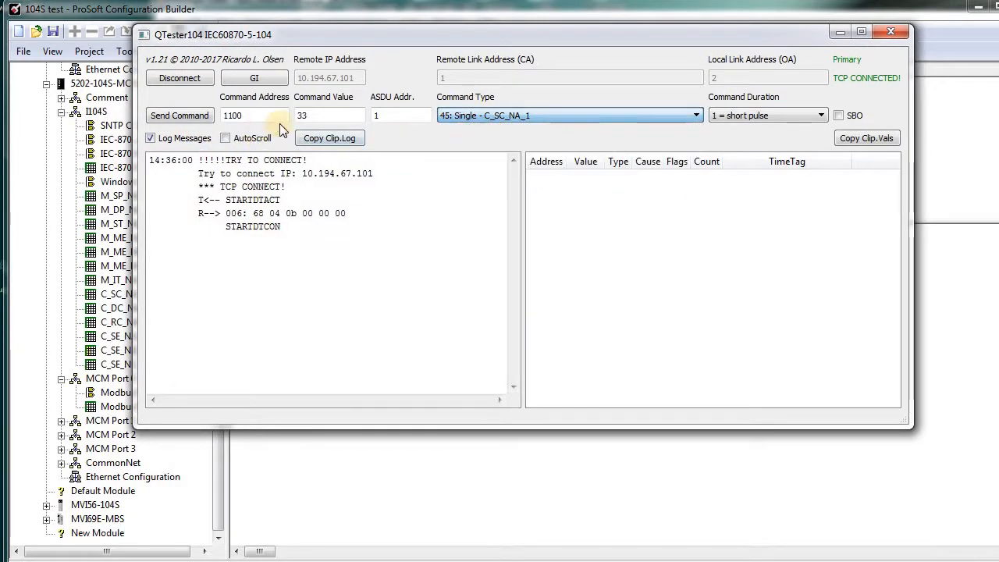
double_click(320, 117)
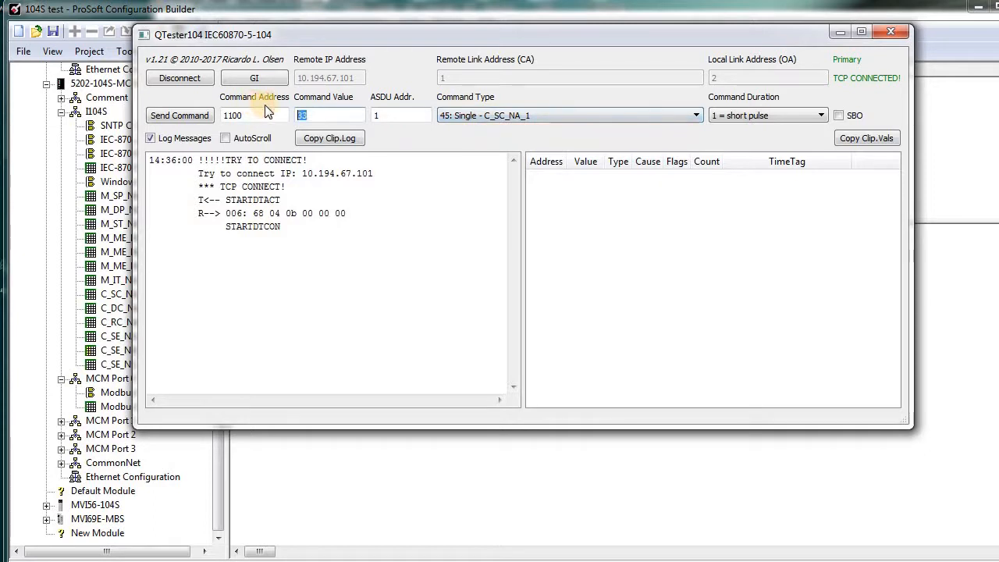
left_click(226, 111)
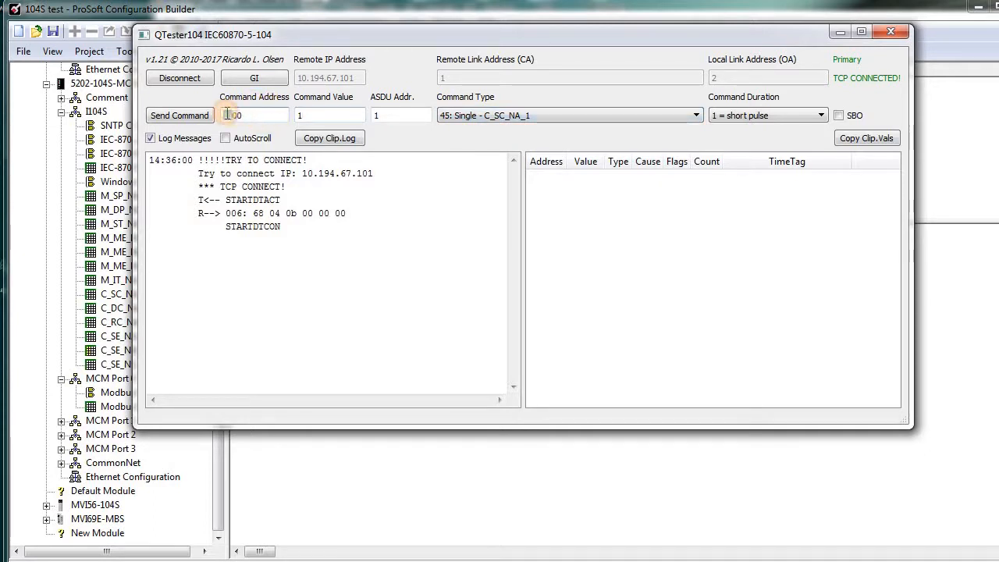
left_click_drag(270, 118, 197, 116)
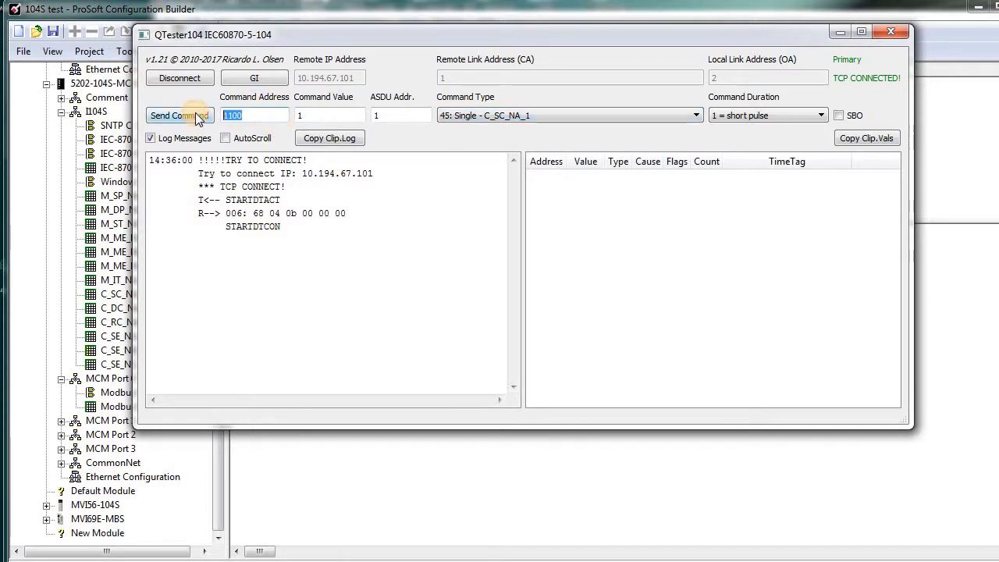
type("8")
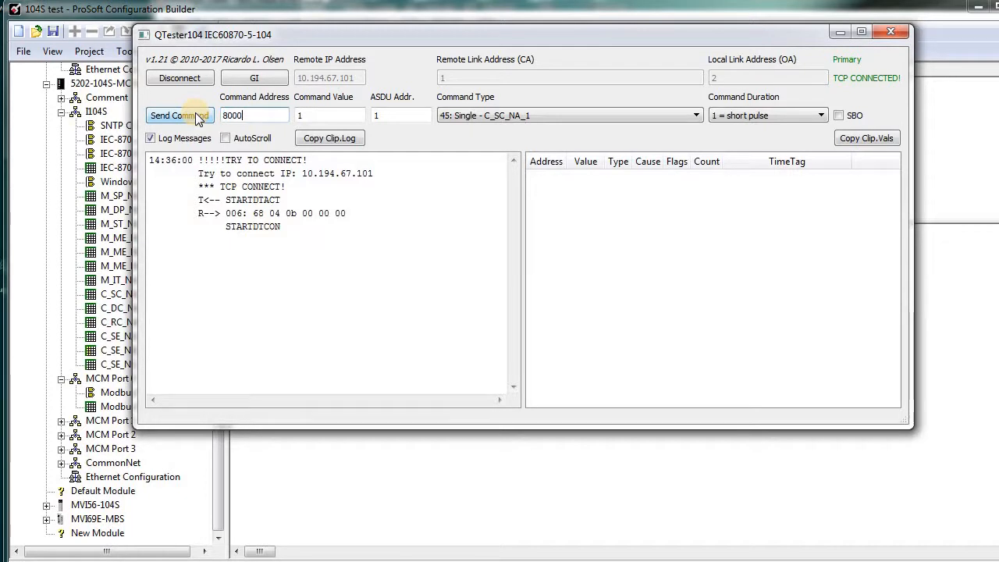
left_click(198, 116)
left_click(315, 111)
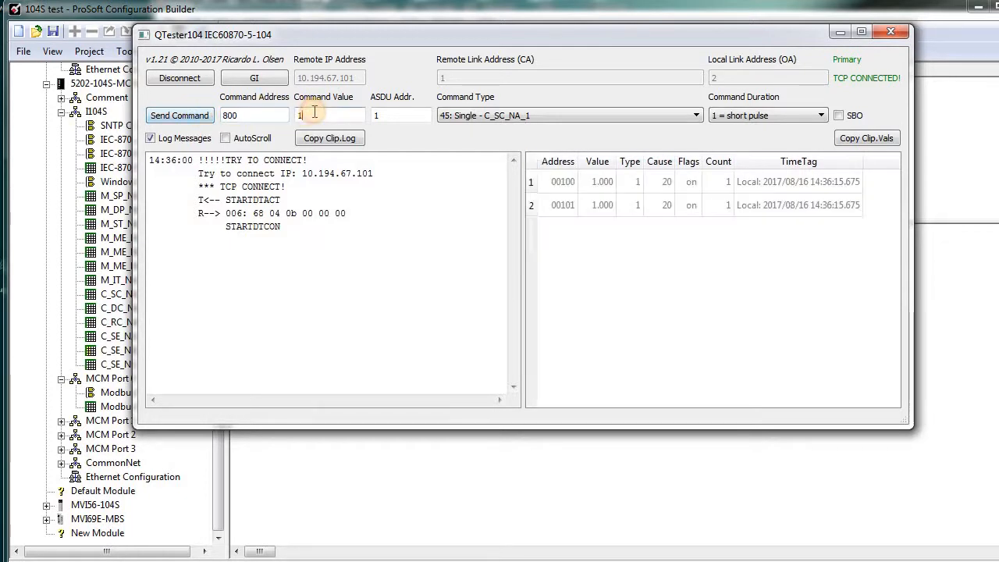
Set the Command Duration to 3 = persistent output and send the single command
left_click(722, 115)
left_click(722, 161)
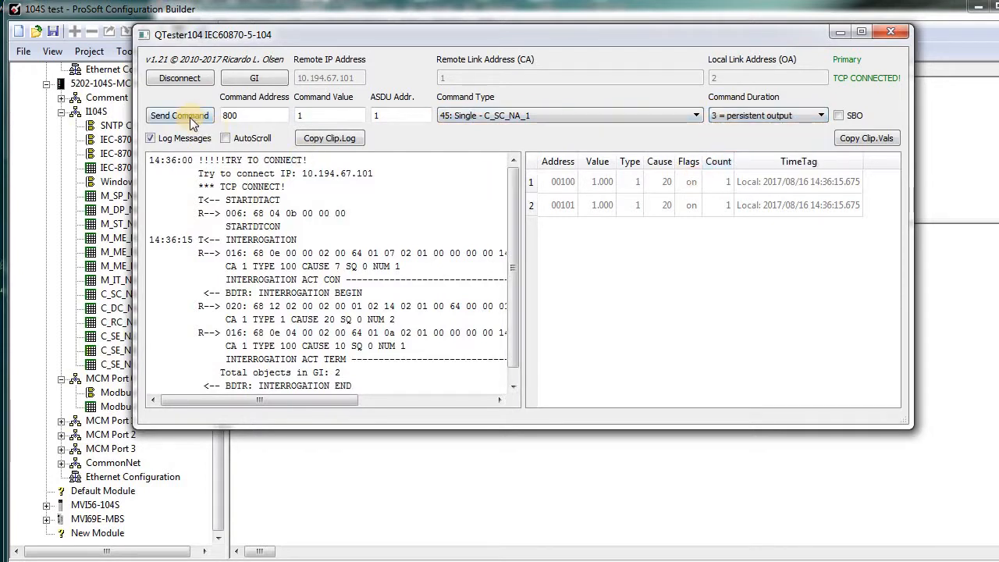
left_click(190, 117)
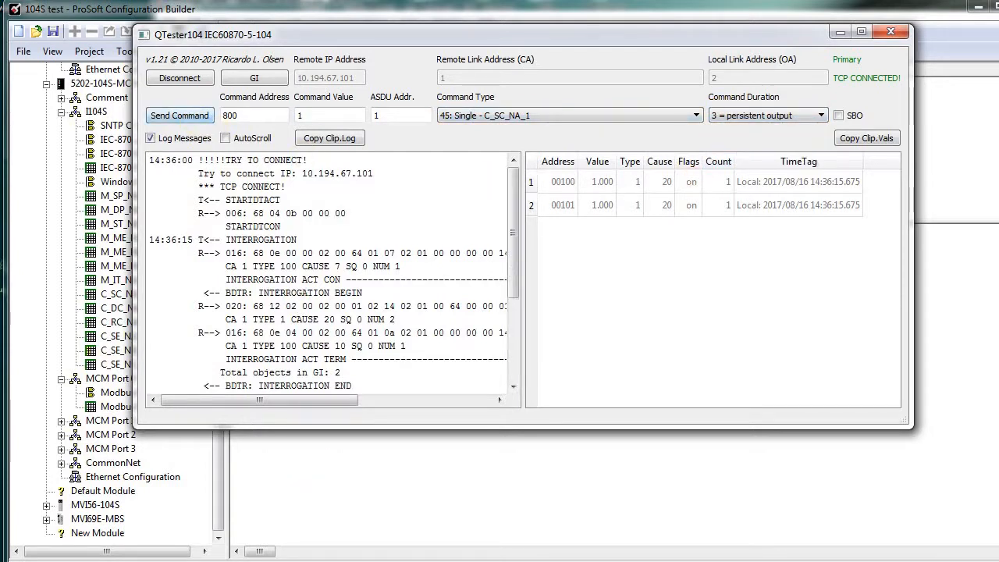
Switch to RSLogix 5000, check the MBS.DATA.ReadData[0] controller tag, and arrange its window below the tester
key("alt+Tab")
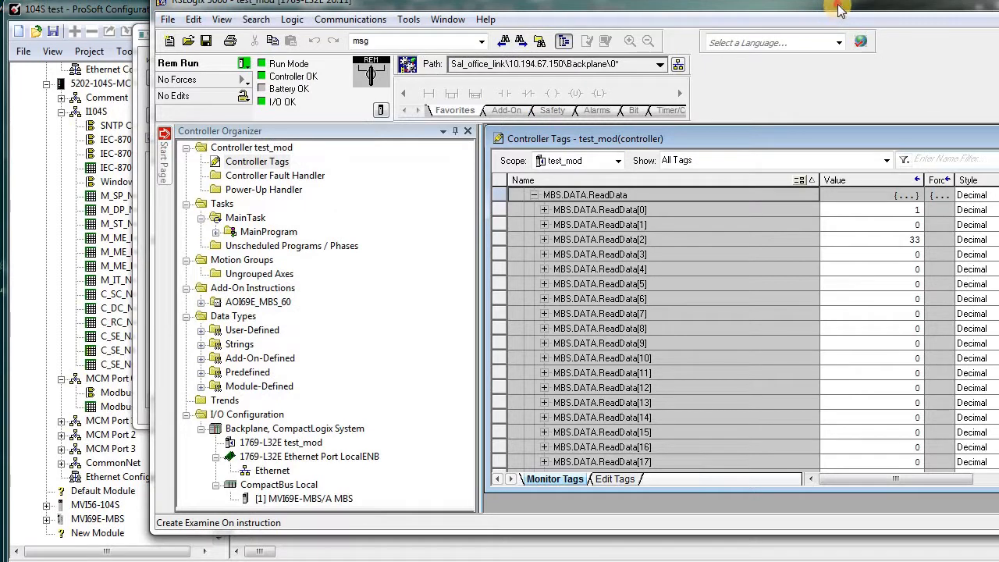
left_click_drag(839, 8, 687, 29)
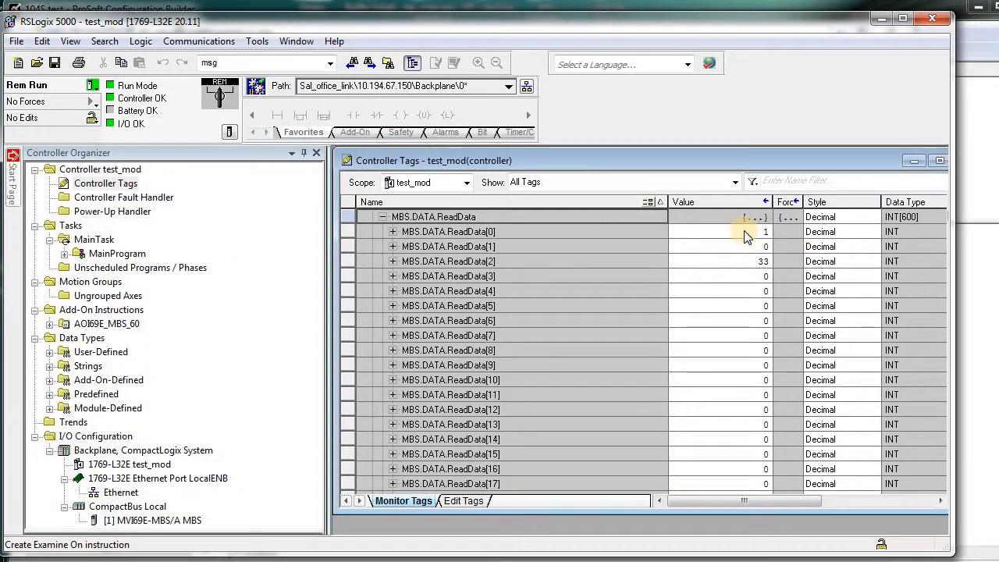
left_click(746, 232)
left_click_drag(701, 24, 729, 154)
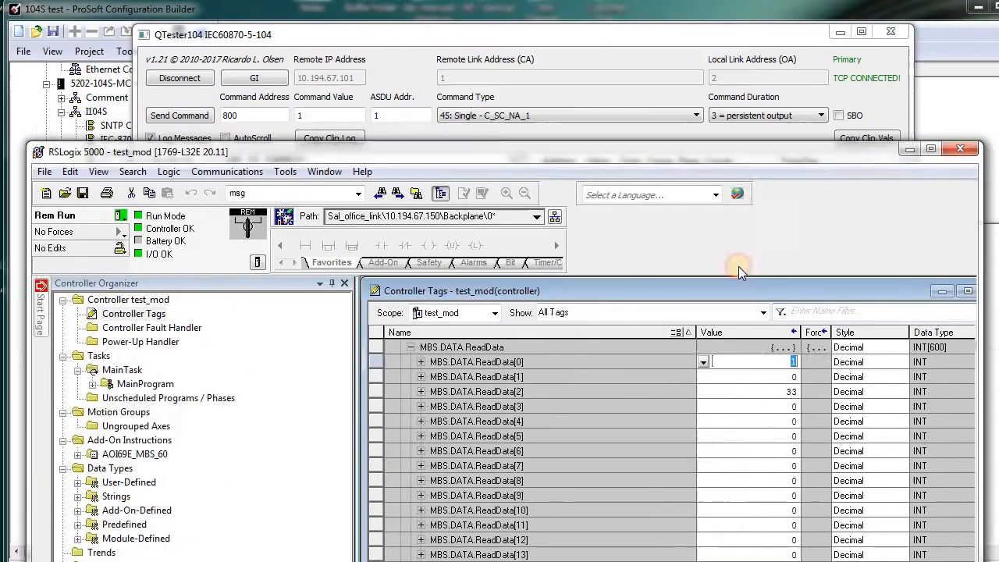
left_click_drag(739, 266, 742, 274)
Switch back to QTester104, set the Command Duration to 1 = short pulse, and send the single command to address 800
left_click(558, 219)
left_click(728, 120)
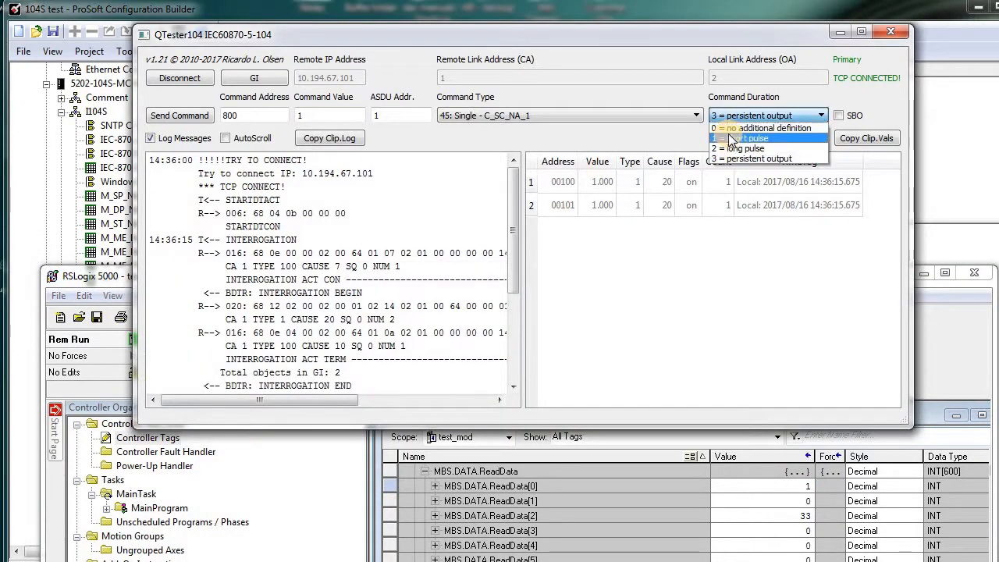
left_click(731, 139)
left_click(180, 115)
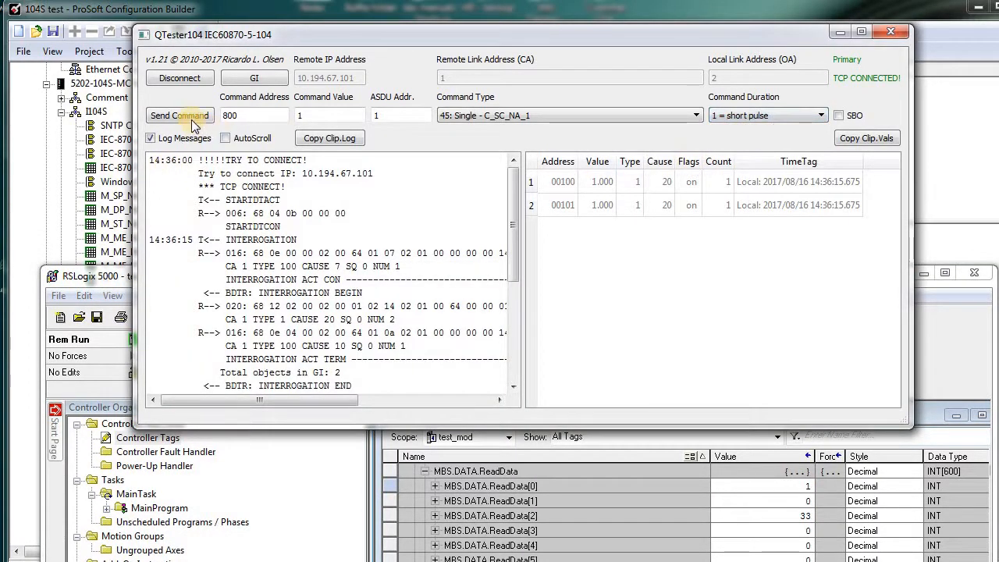
Monitor the MBS.DATA.ReadData[0] and [1] values in RSLogix 5000, moving the windows so the tag values stay in view
left_click(672, 441)
left_click(844, 346)
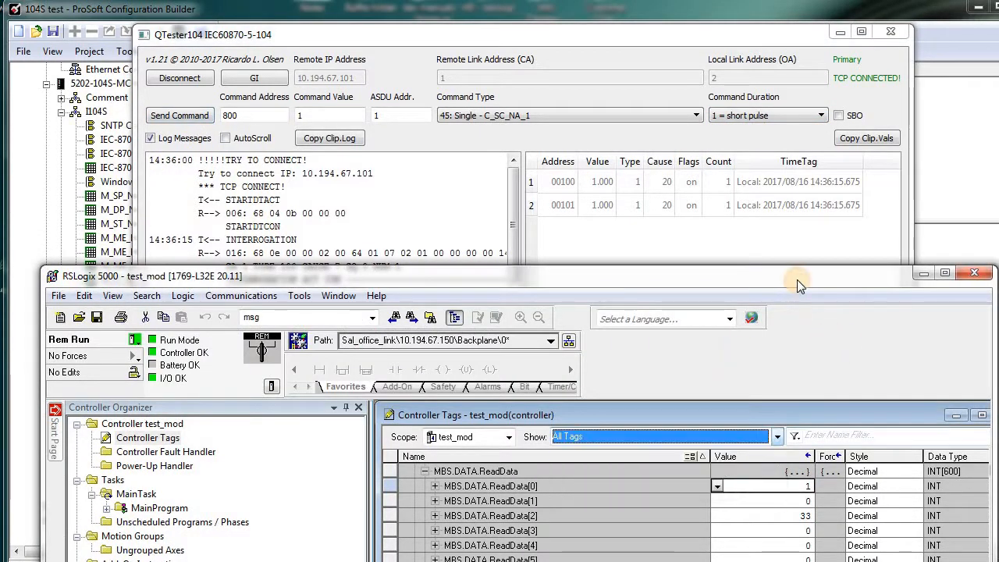
left_click_drag(797, 277, 790, 166)
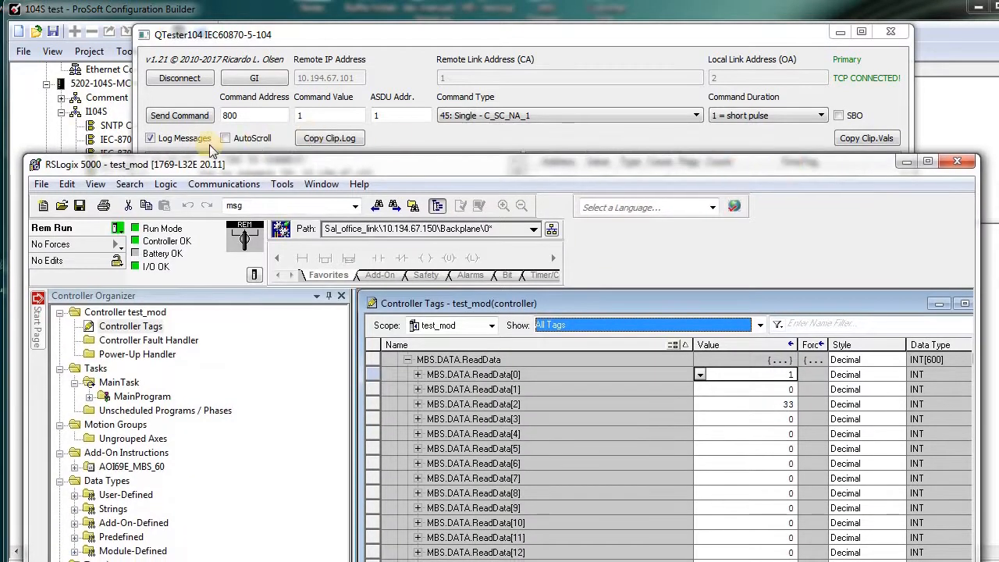
left_click(276, 19)
left_click_drag(277, 24, 35, 74)
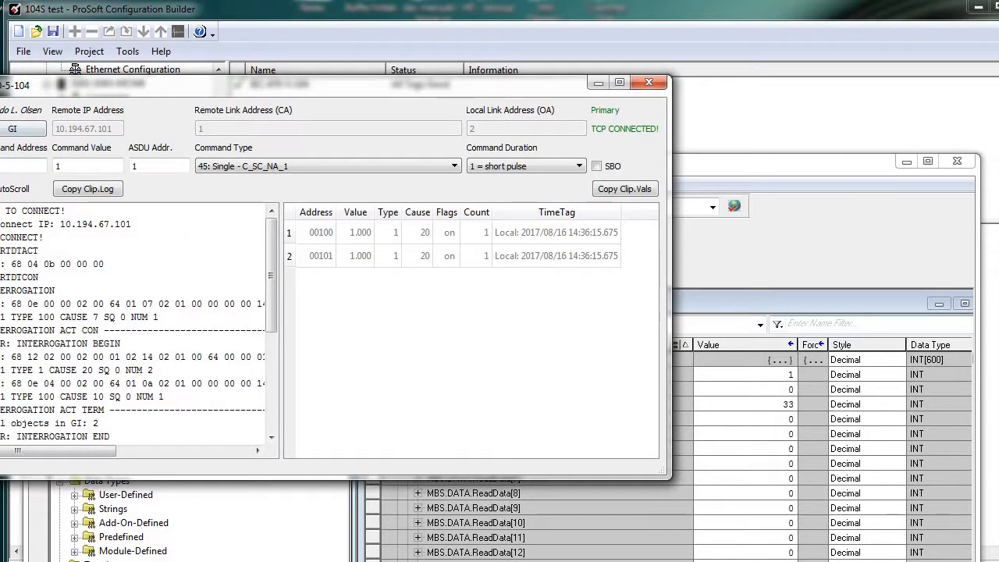
left_click(781, 389)
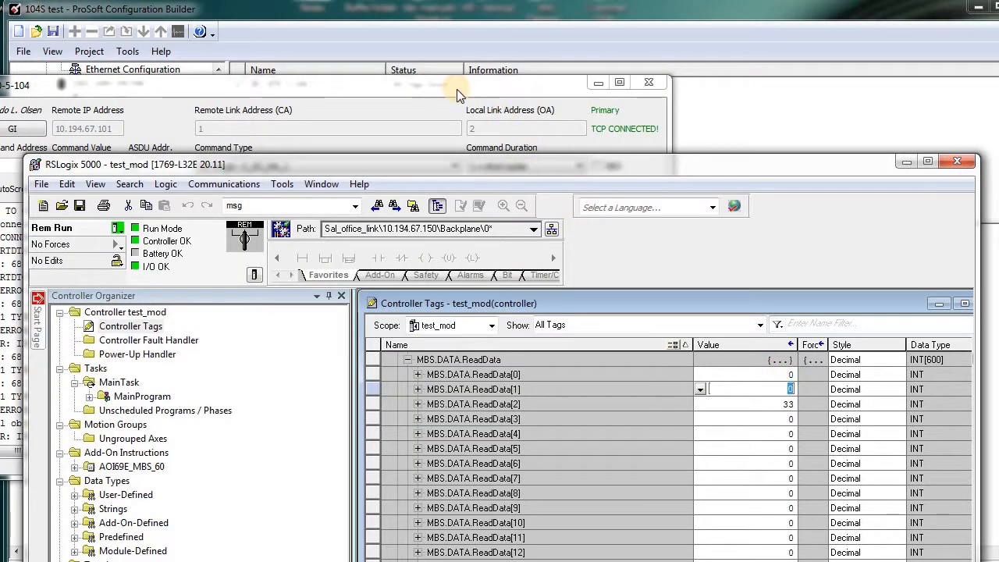
In QTester104, send a 48: Set-point normalised value - C_SE_NA_1 command with Command Address 1100 and Command Value 22
left_click_drag(457, 89, 696, 90)
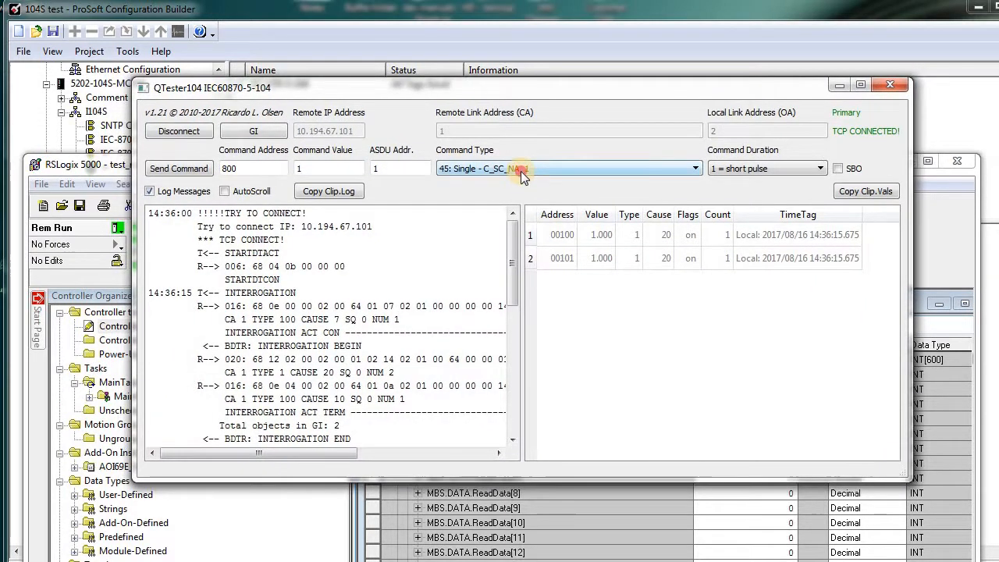
left_click(524, 173)
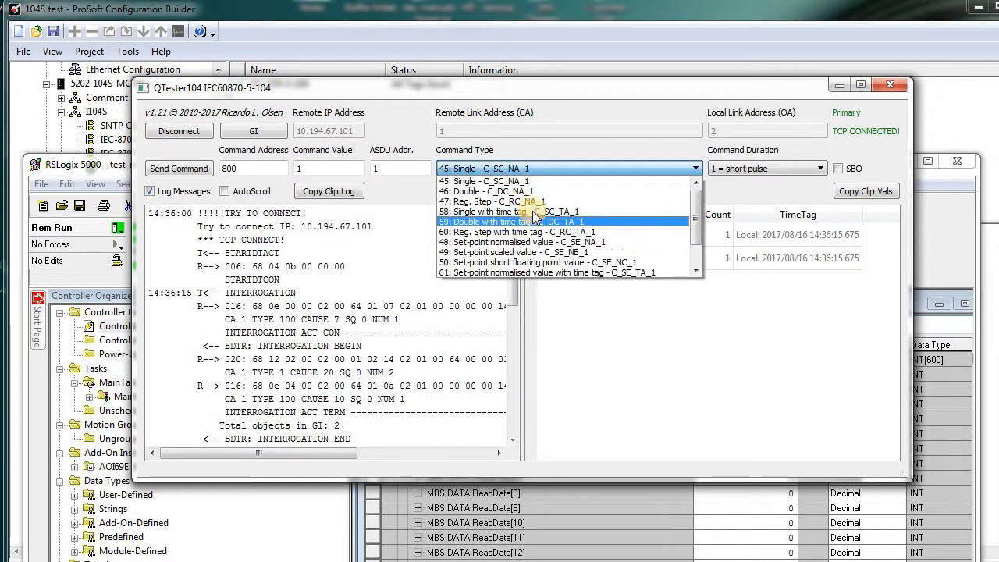
left_click(524, 242)
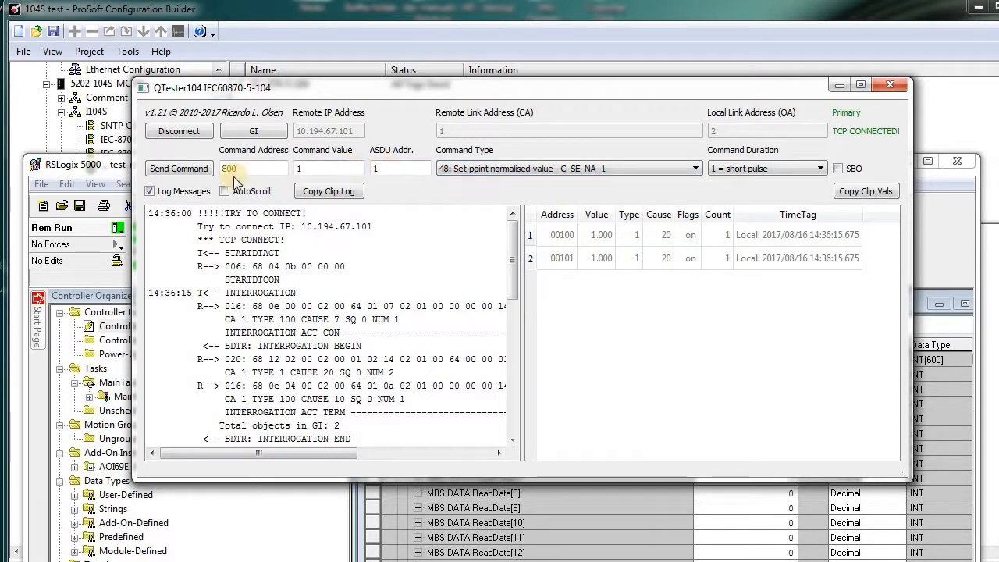
left_click_drag(238, 171, 151, 169)
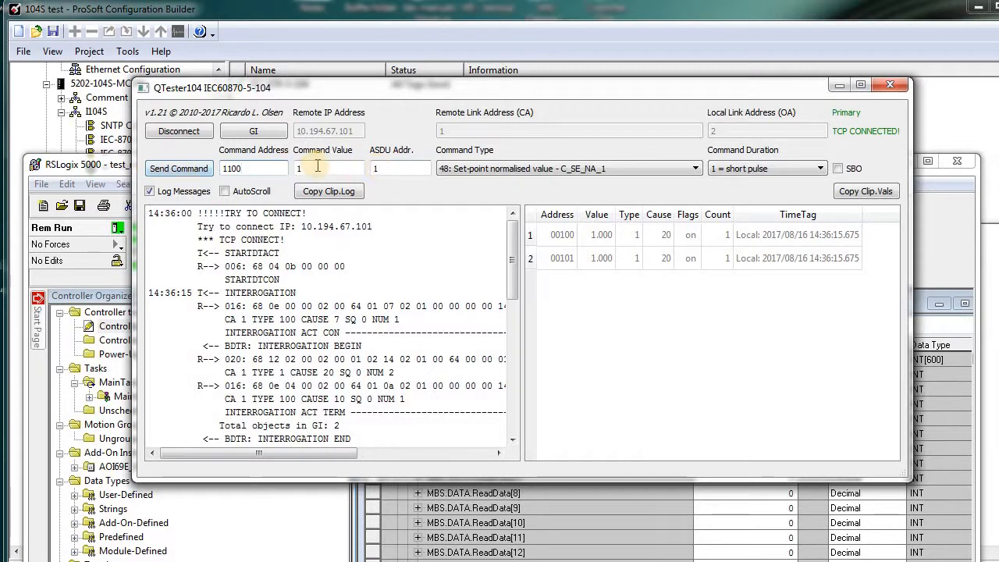
left_click_drag(316, 167, 277, 165)
type("22")
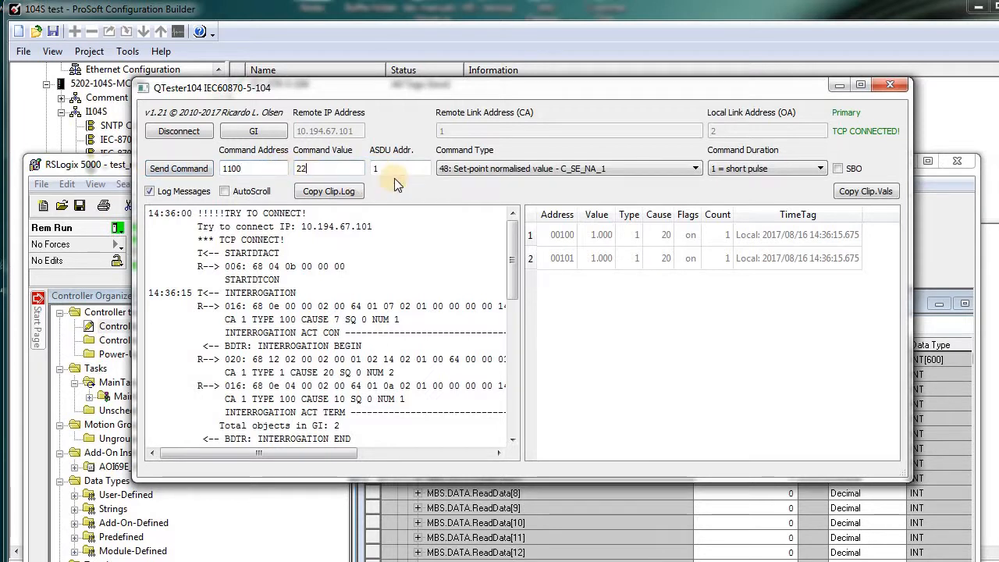
left_click(199, 172)
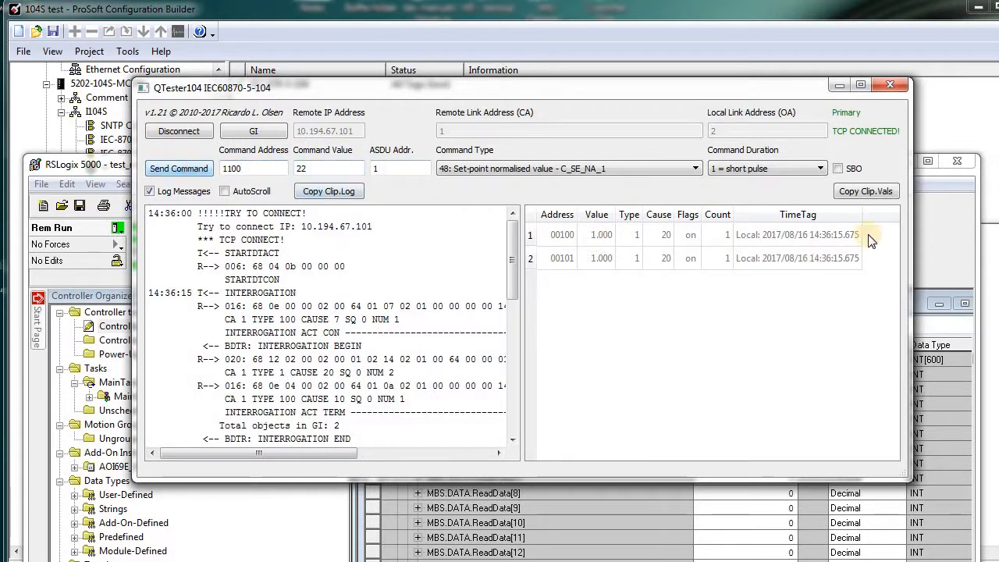
Check the MBS.DATA.ReadData[2] tag in RSLogix 5000 and return to the QTester104 message log
left_click(945, 237)
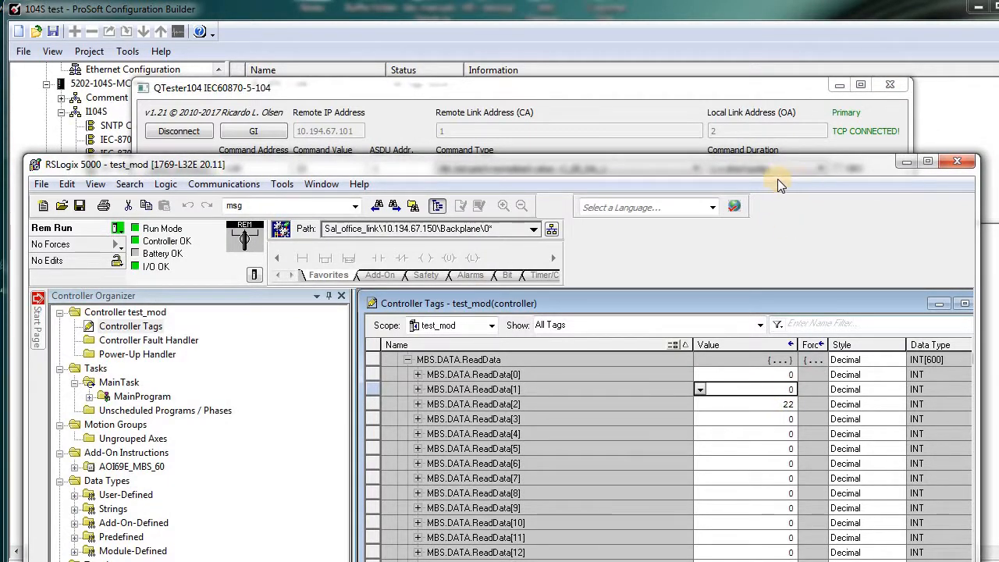
left_click_drag(780, 166, 667, 55)
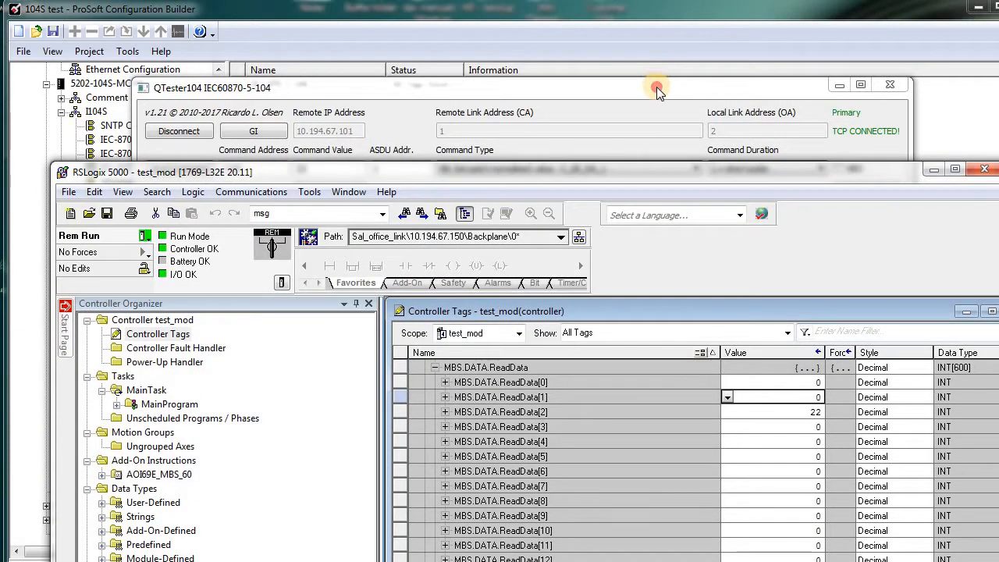
left_click_drag(657, 88, 640, 67)
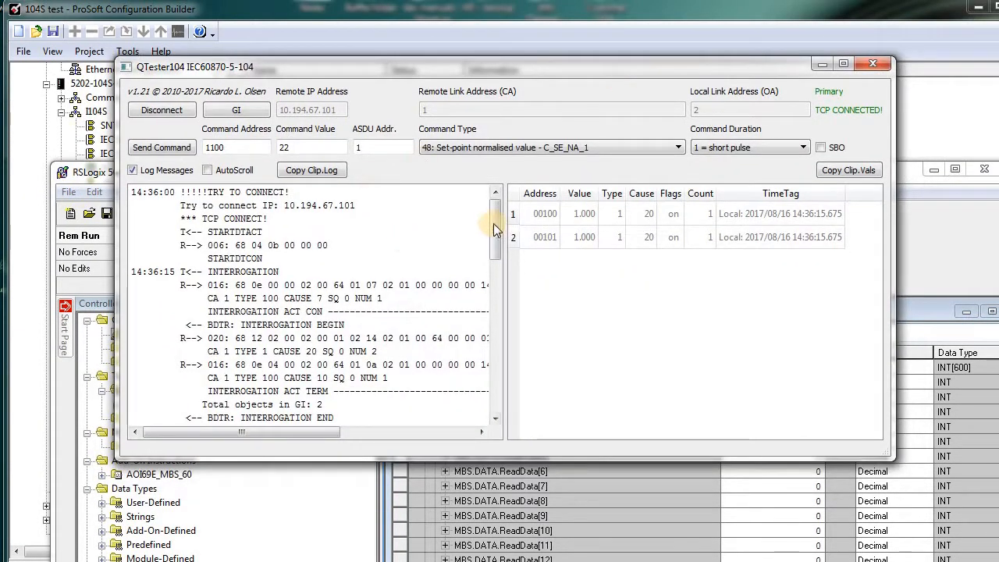
mouse_move(493, 224)
left_mouse_down()
mouse_move(495, 238)
mouse_move(492, 219)
left_mouse_up()
Disconnect QTester104 from the server and clear the test windows away to return to ProSoft Configuration Builder
left_click(176, 116)
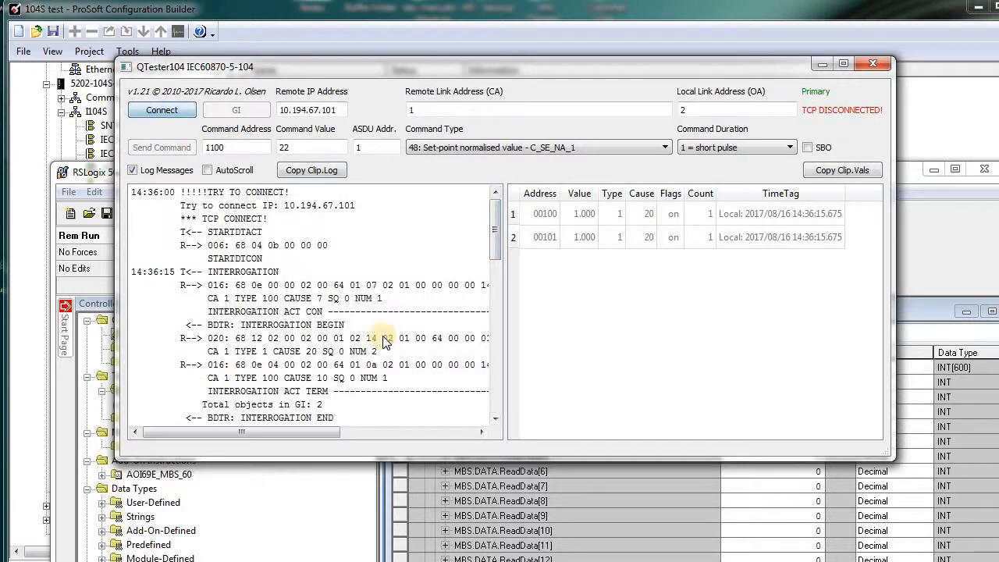
left_click(817, 67)
left_click(549, 111)
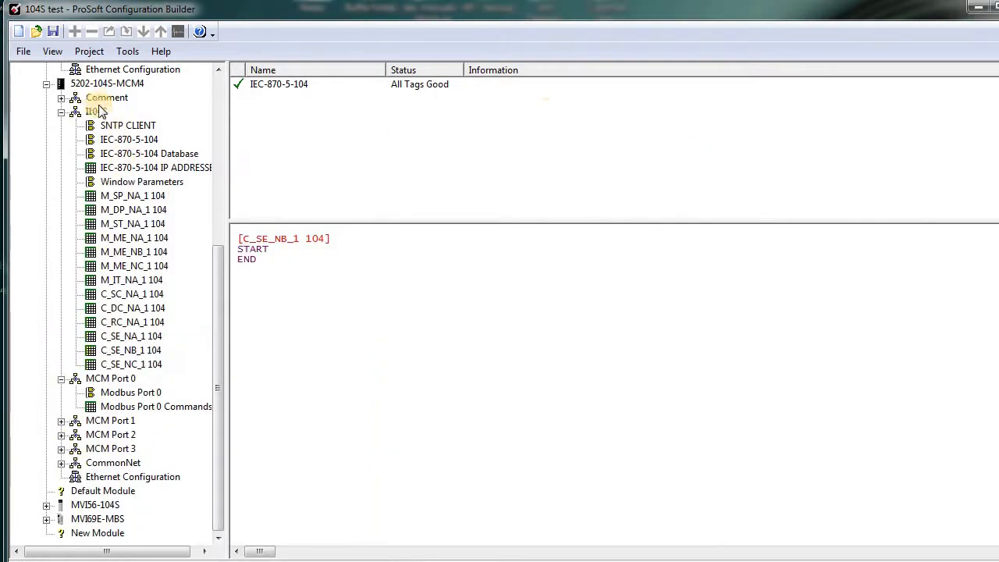
View the 5201-MNET-104C module information and the IEC-104 Client 0 Sector 1 and Sector 0 point listings
left_click(101, 84)
scroll(101, 92, "up", 7)
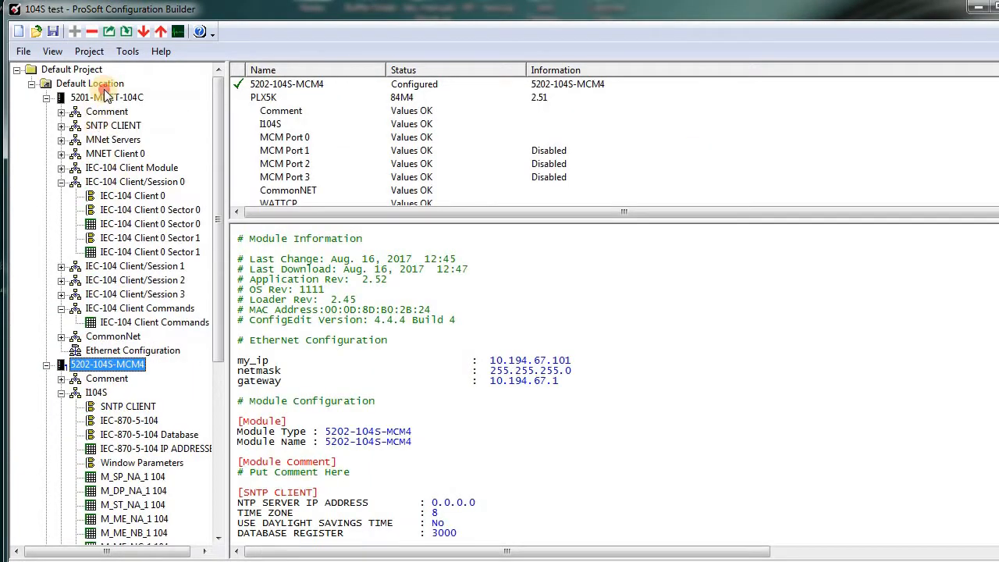
left_click(102, 84)
left_click(107, 98)
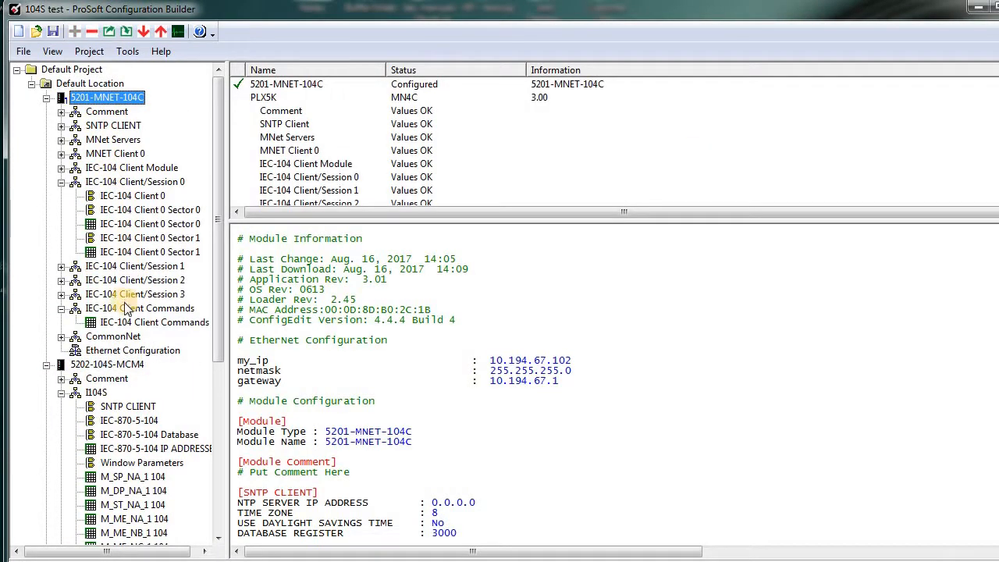
left_click(121, 251)
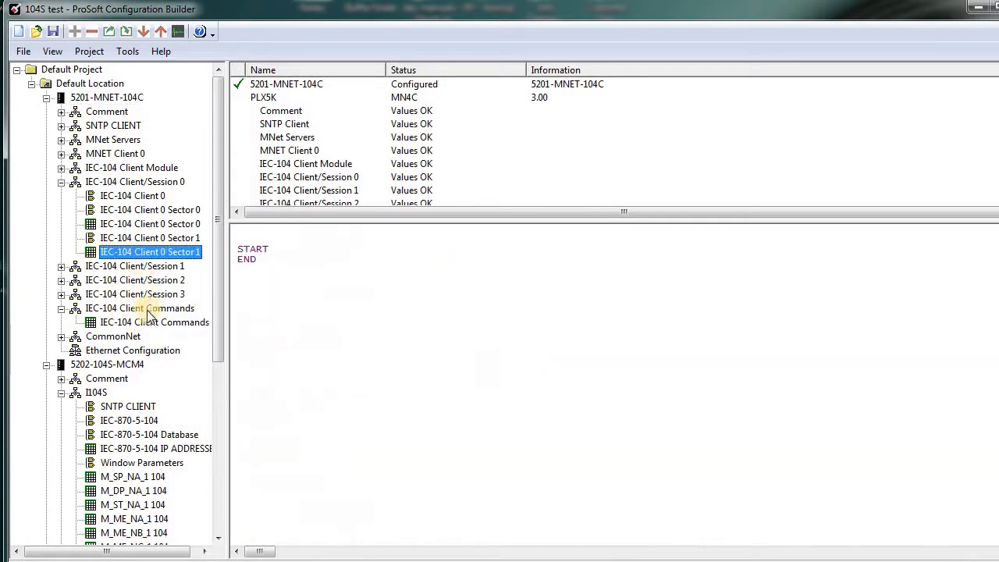
left_click(125, 224)
Review the IEC-104 Client/Session 0 configuration and the Server IP Address in the IEC-104 Client 0 settings
left_click(113, 182)
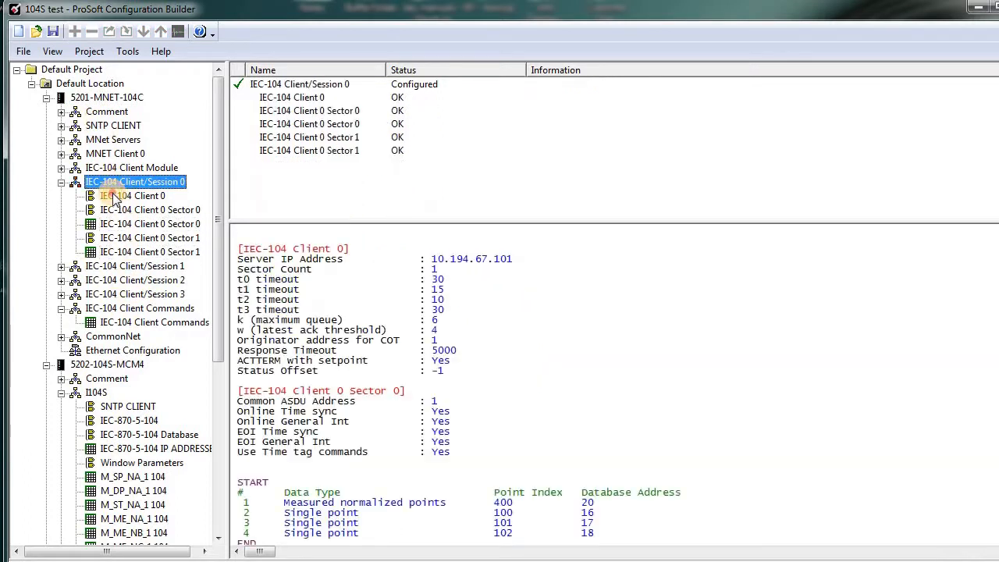
left_click(118, 196)
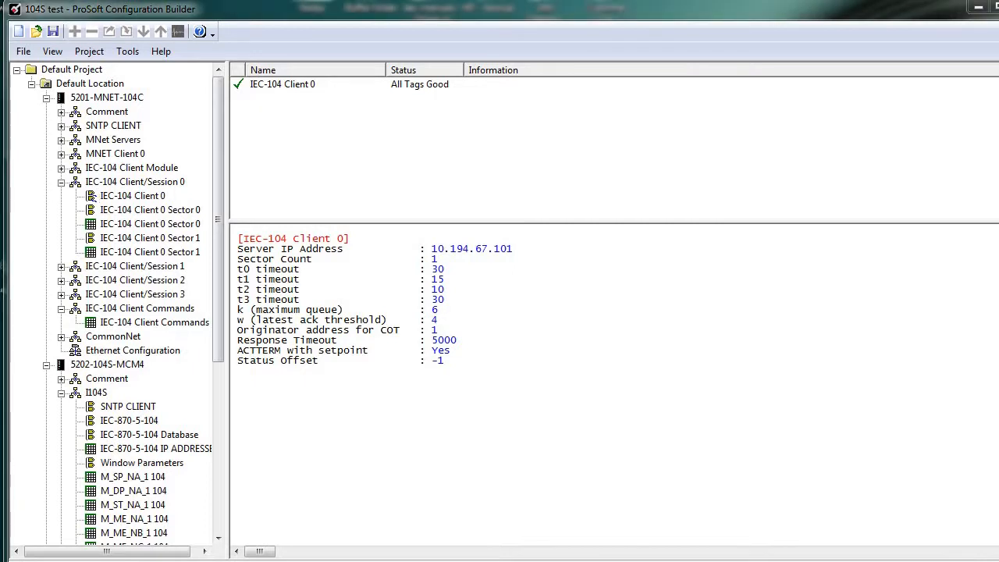
left_click(129, 196)
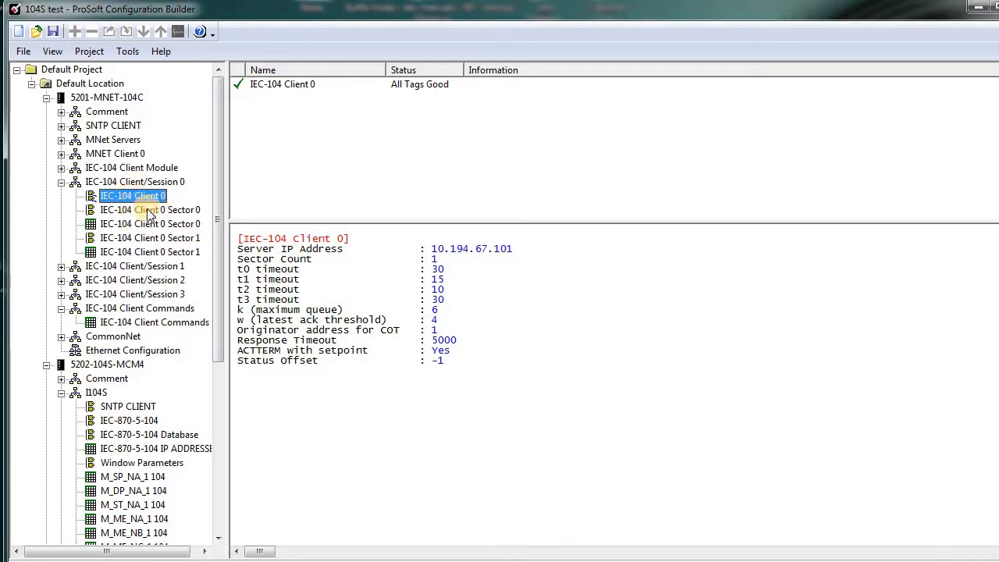
left_click_drag(433, 248, 625, 242)
left_click(553, 257)
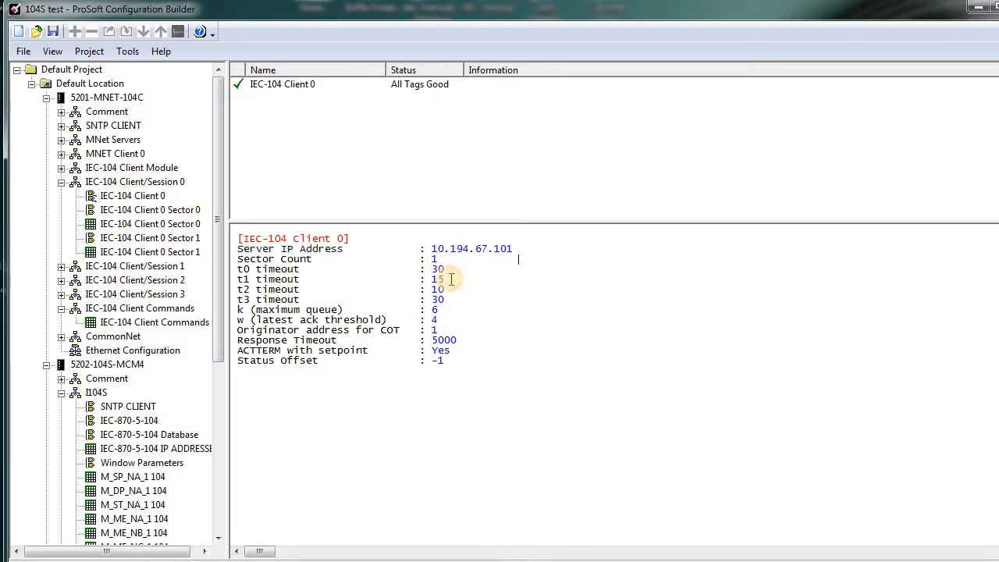
Review the Common ASDU Address of IEC-104 Client 0 Sector 0 and open that sector's point list for editing
left_click(109, 210)
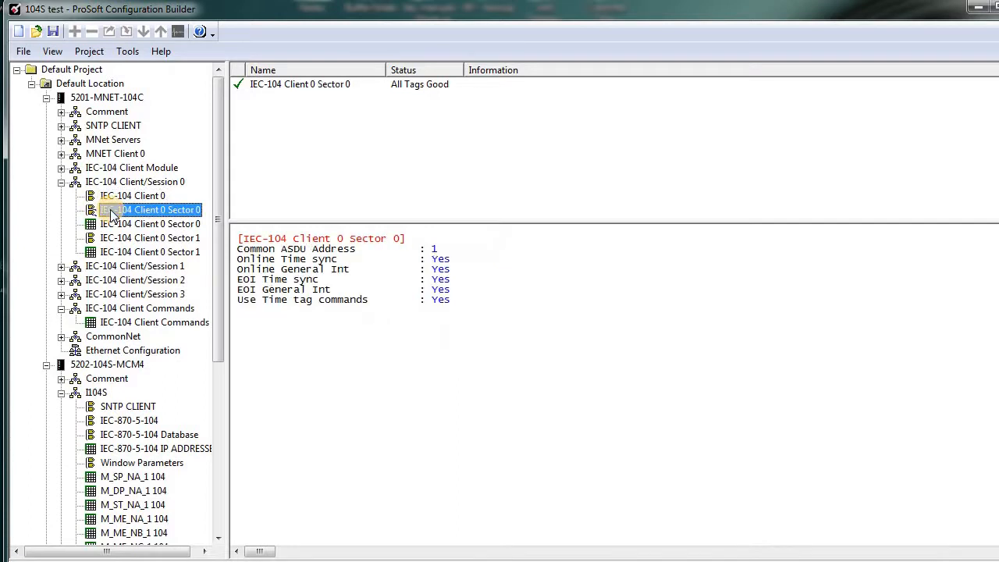
left_click_drag(437, 249, 238, 250)
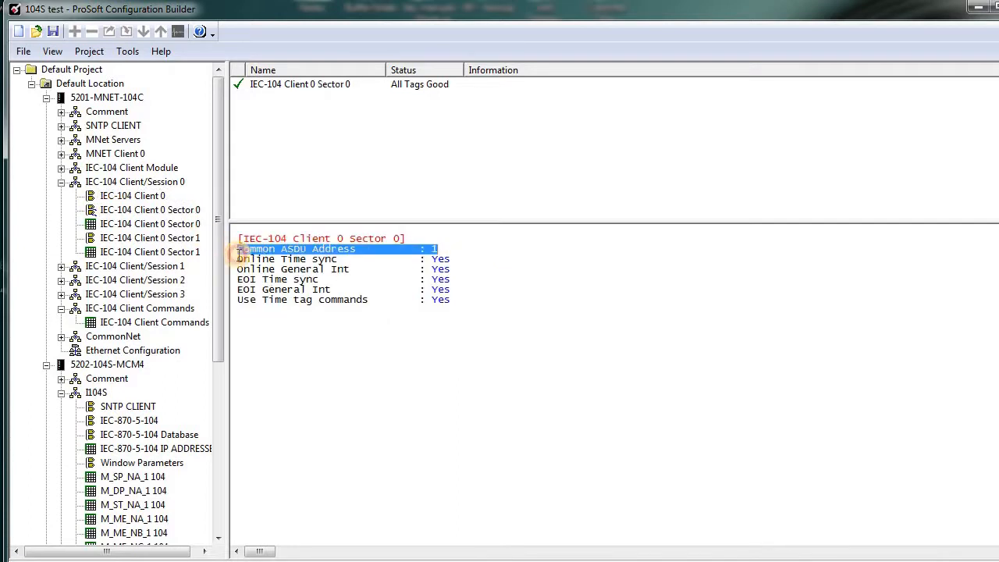
left_click(117, 224)
double_click(121, 227)
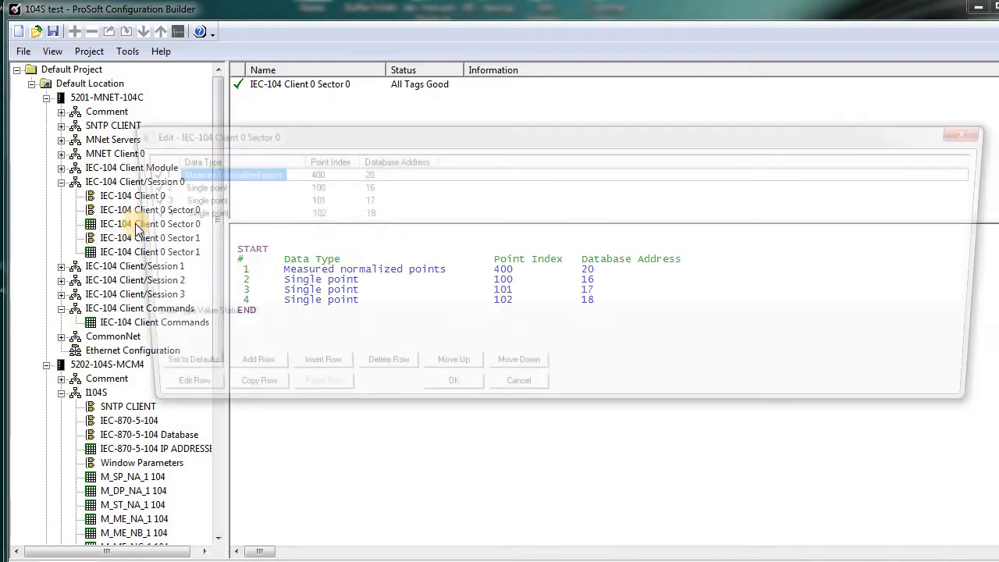
Examine the data types of the Client 0 Sector 0 points and the database address of point 100, and close the list
left_click(211, 212)
left_click(209, 188)
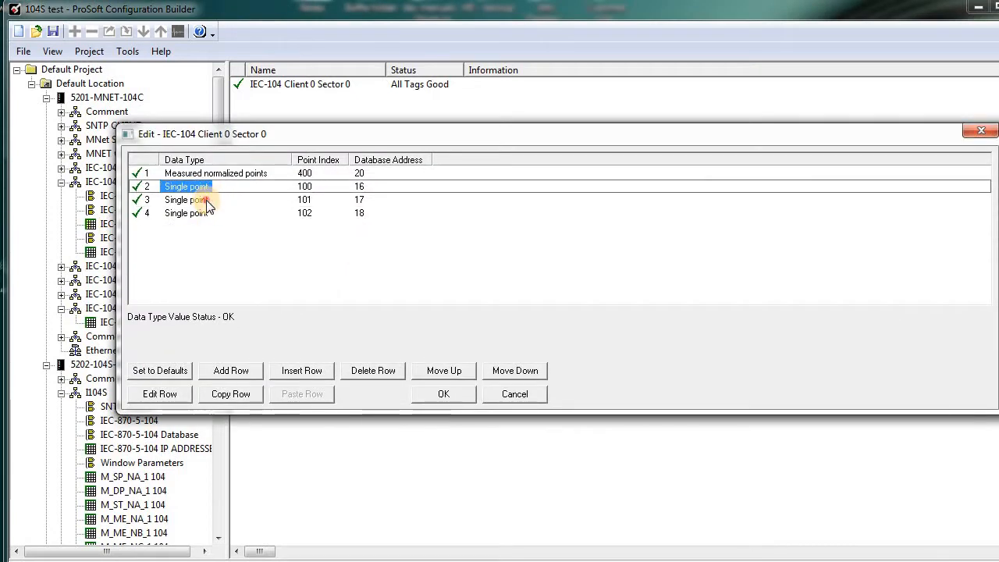
left_click(212, 199)
left_click(217, 186)
left_click(223, 174)
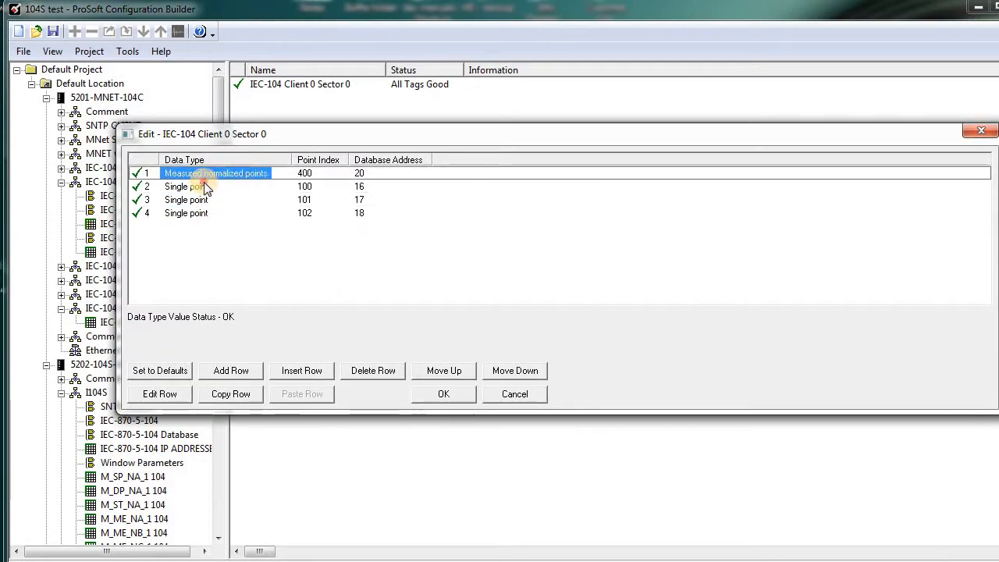
left_click(205, 189)
left_click(197, 202)
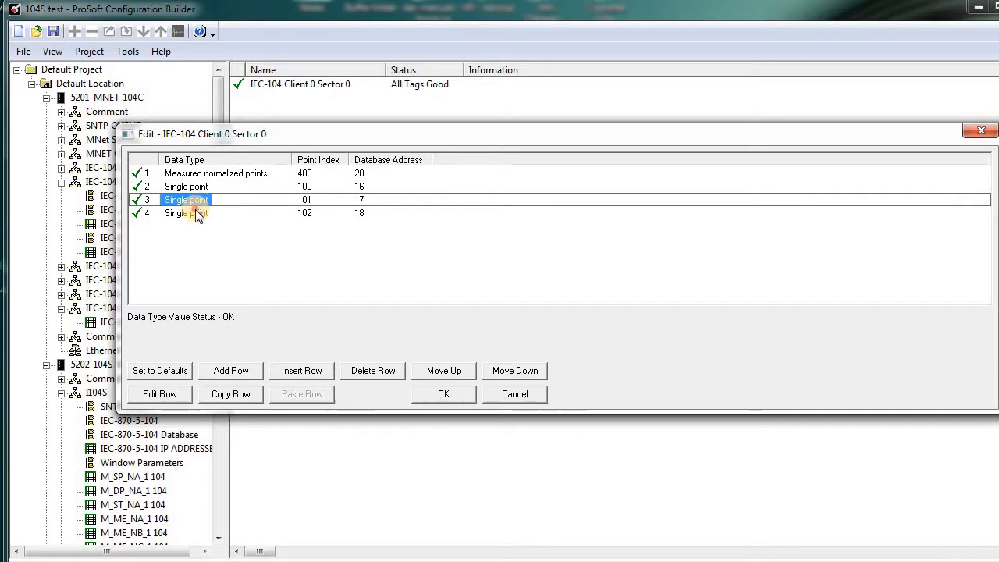
left_click(196, 215)
left_click(194, 200)
left_click(195, 188)
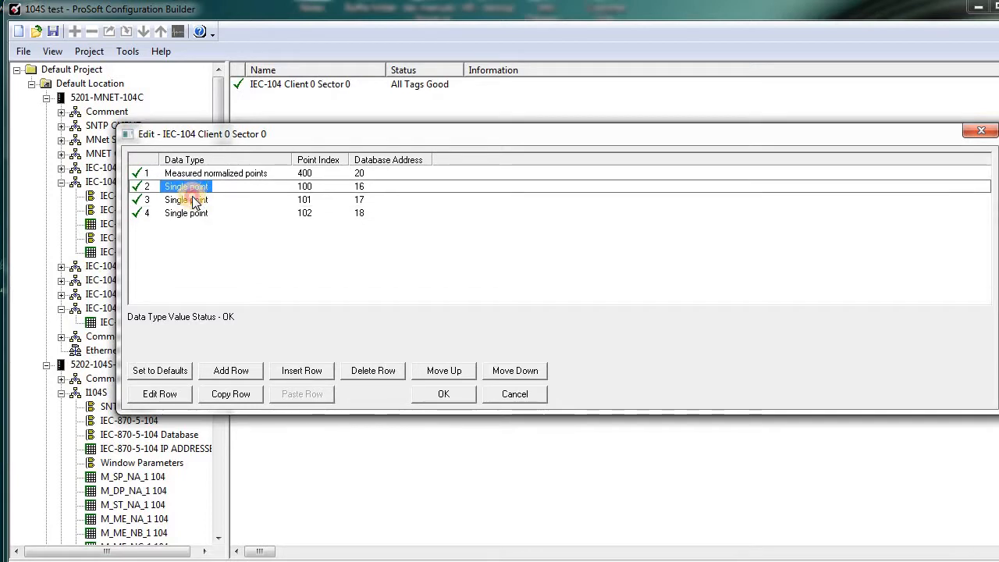
left_click(195, 213)
left_click(193, 198)
left_click(195, 189)
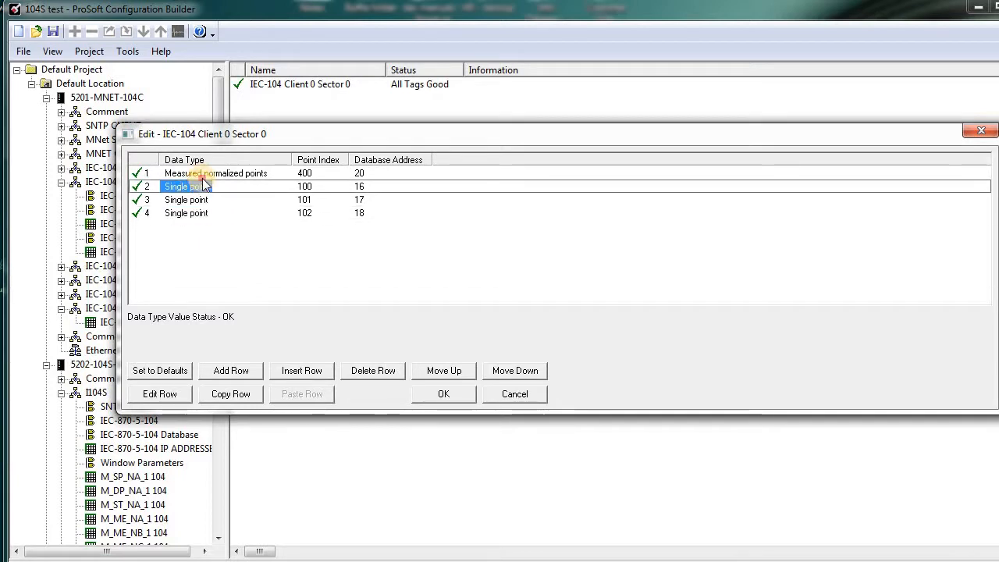
left_click(195, 177)
left_click(187, 202)
left_click(193, 214)
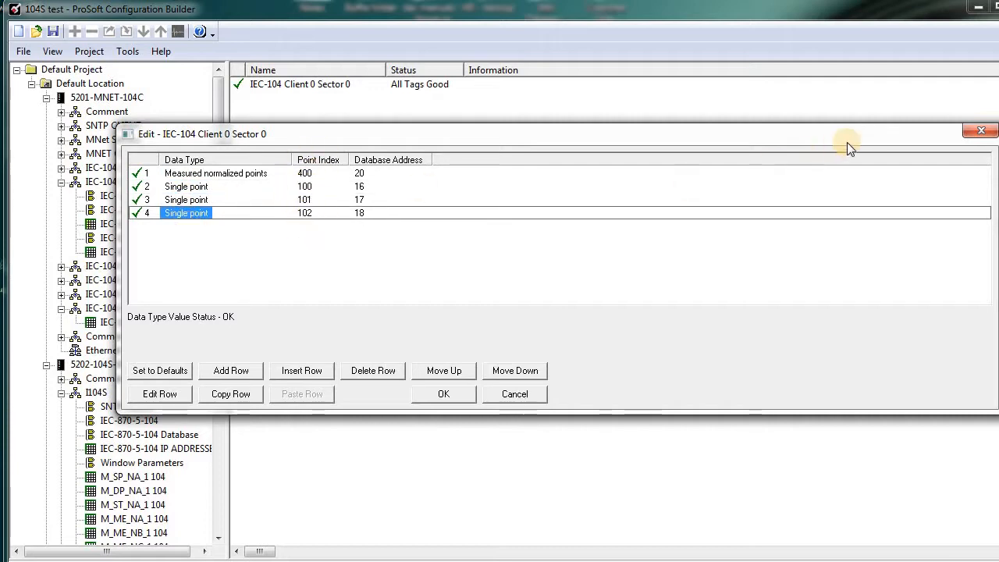
left_click(360, 187)
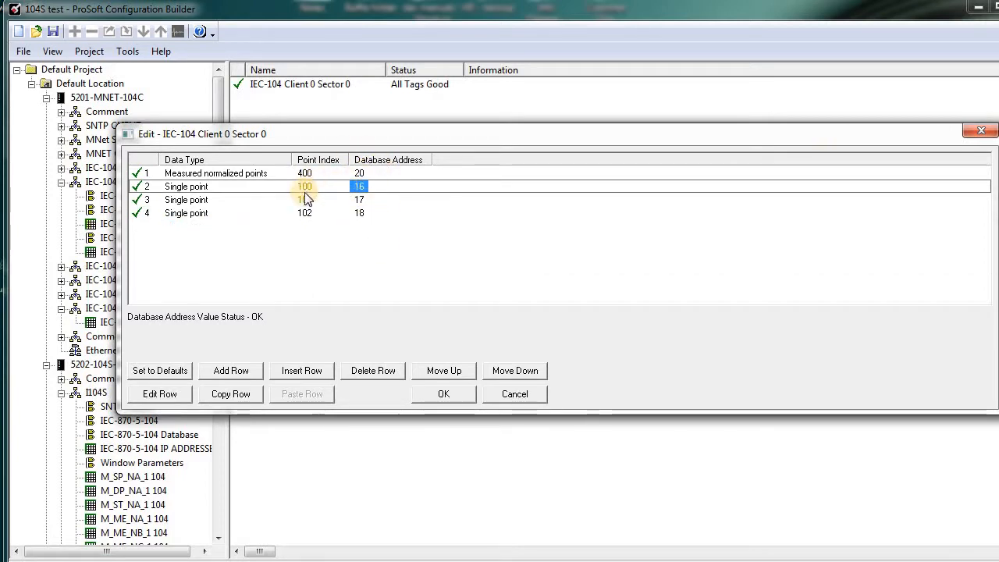
left_click(981, 129)
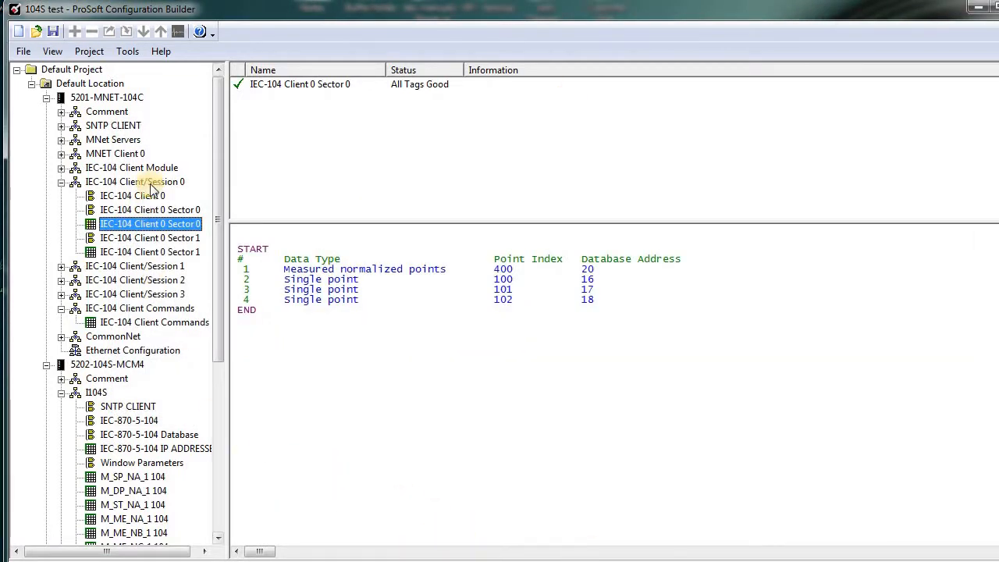
Compare the M_ME_NA_1 104 and M_SP_NA_1 104 point listings of the 5202-104S-MCM4 module
left_click(133, 518)
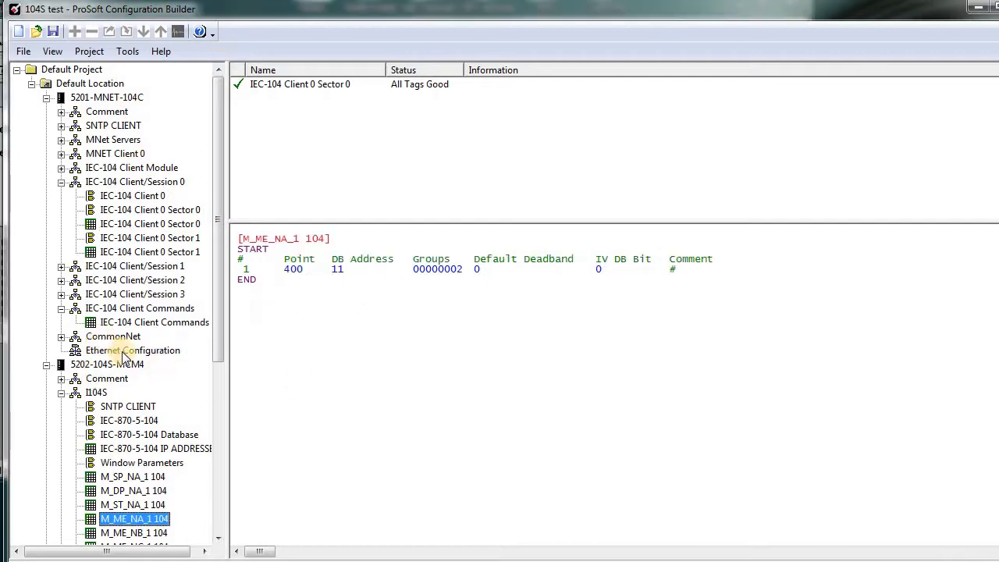
left_click(132, 351)
scroll(133, 363, "down", 3)
left_click(131, 351)
left_click(133, 392)
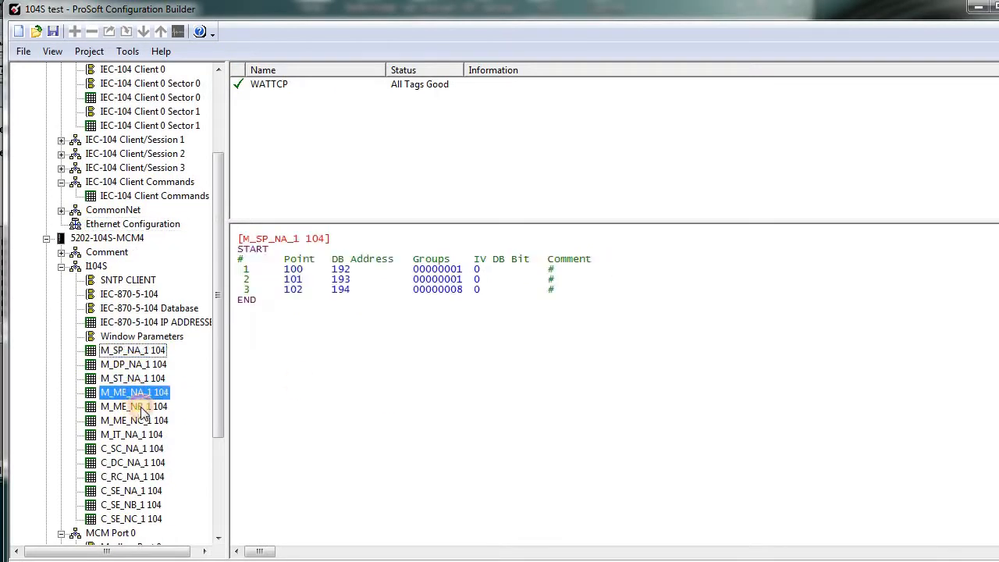
left_click(128, 354)
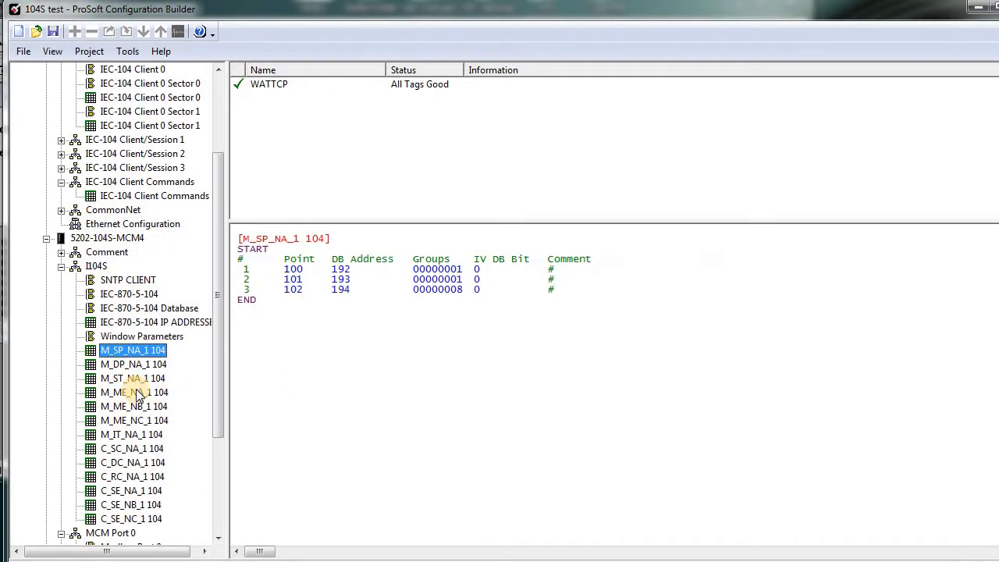
left_click(134, 391)
left_click(133, 352)
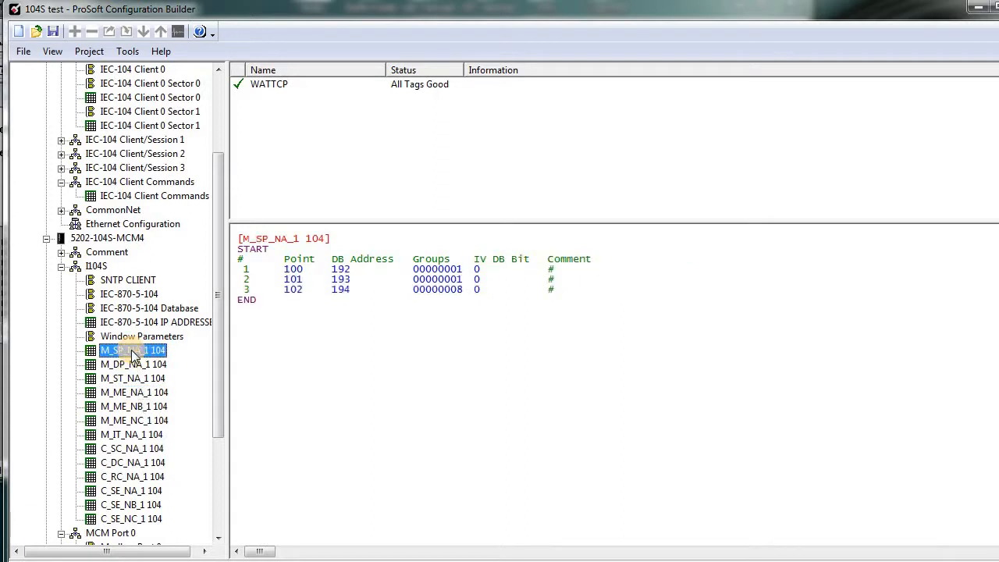
Open the M_SP_NA_1 104 point table for editing and review the point numbers of its three rows
double_click(133, 351)
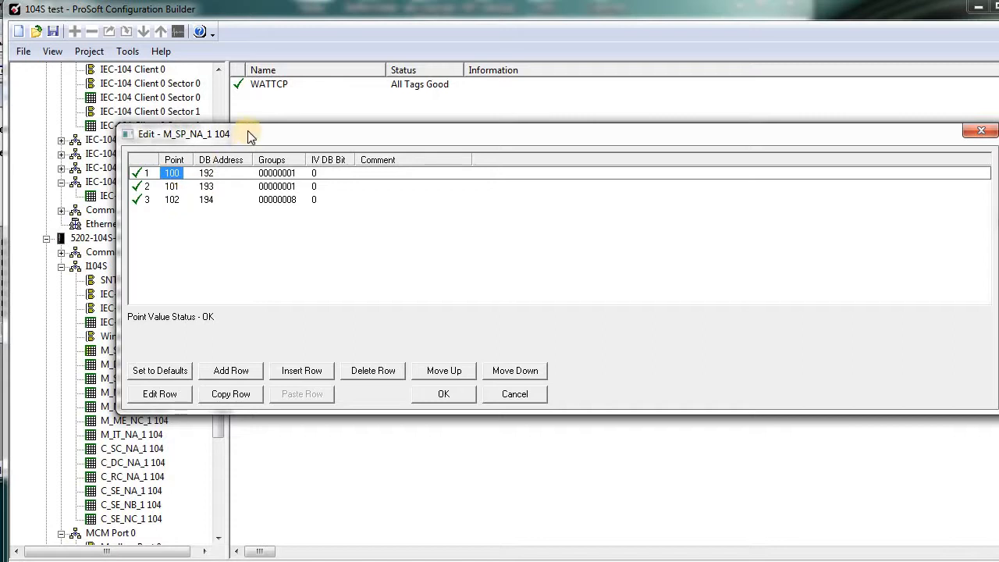
left_click_drag(392, 129, 370, 158)
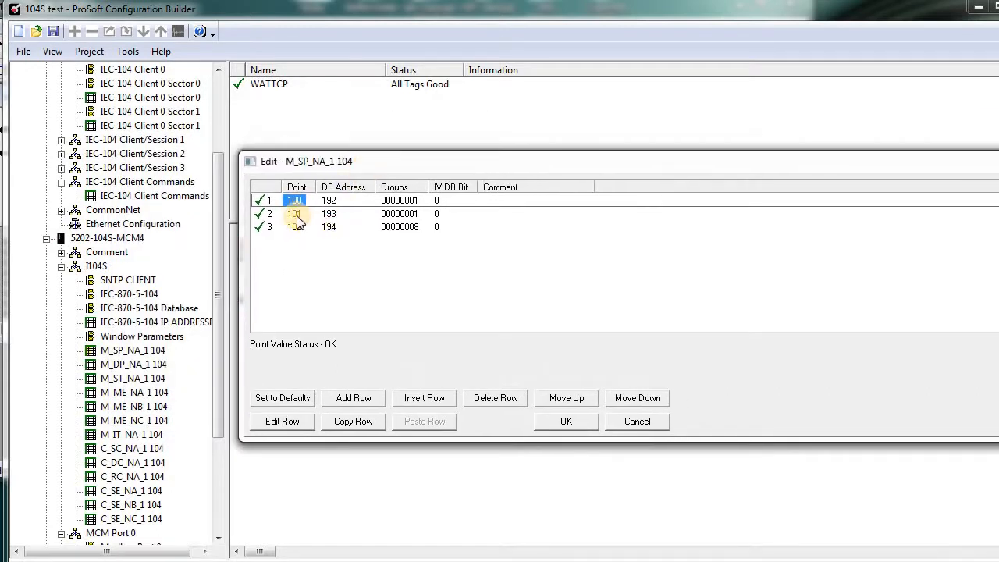
left_click(296, 217)
left_click(297, 226)
left_click(297, 202)
left_click(300, 215)
left_click(302, 227)
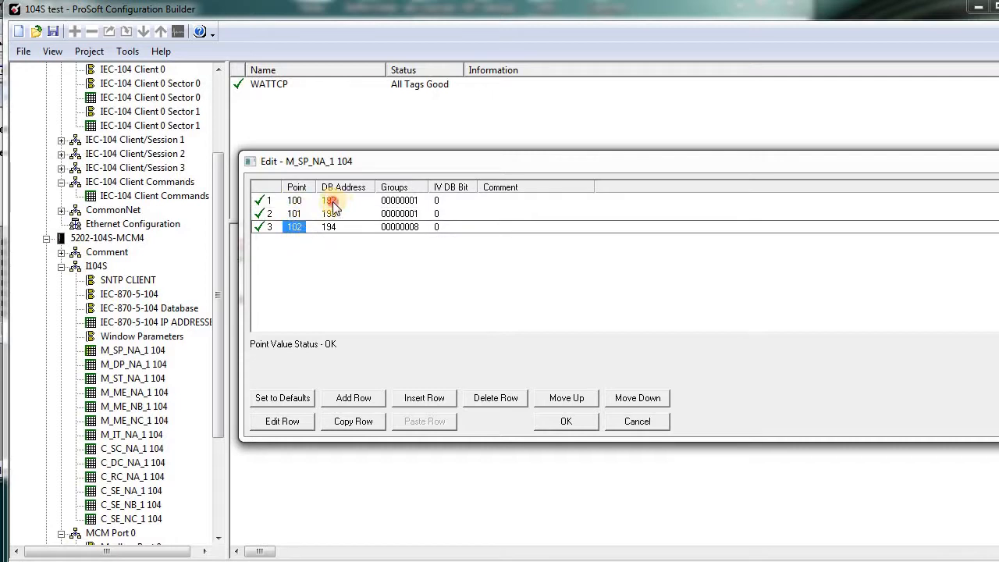
Review the DB Address values and the first row's Groups value in the M_SP_NA_1 104 table
left_click(333, 203)
left_click(331, 214)
left_click(337, 226)
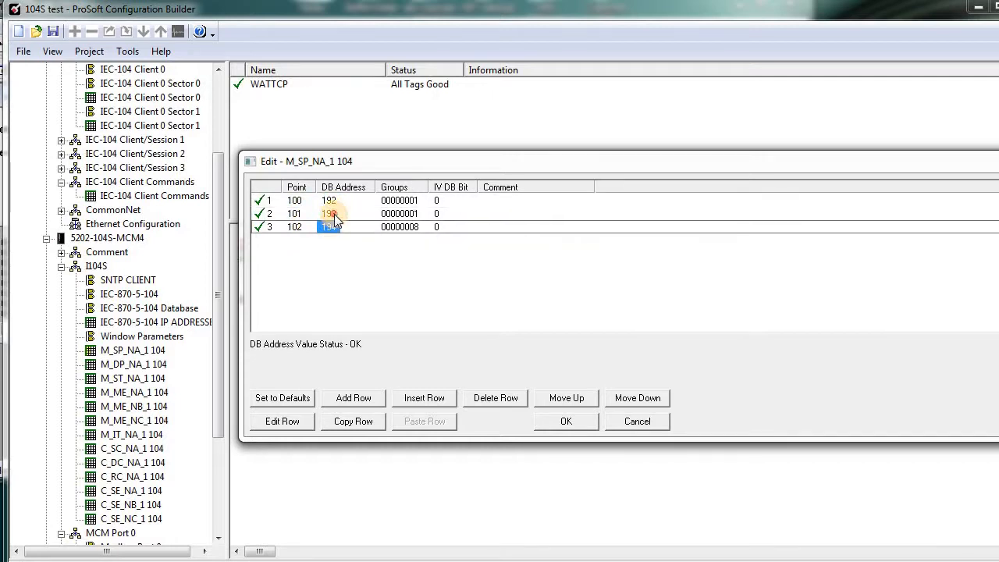
left_click(335, 215)
left_click(400, 200)
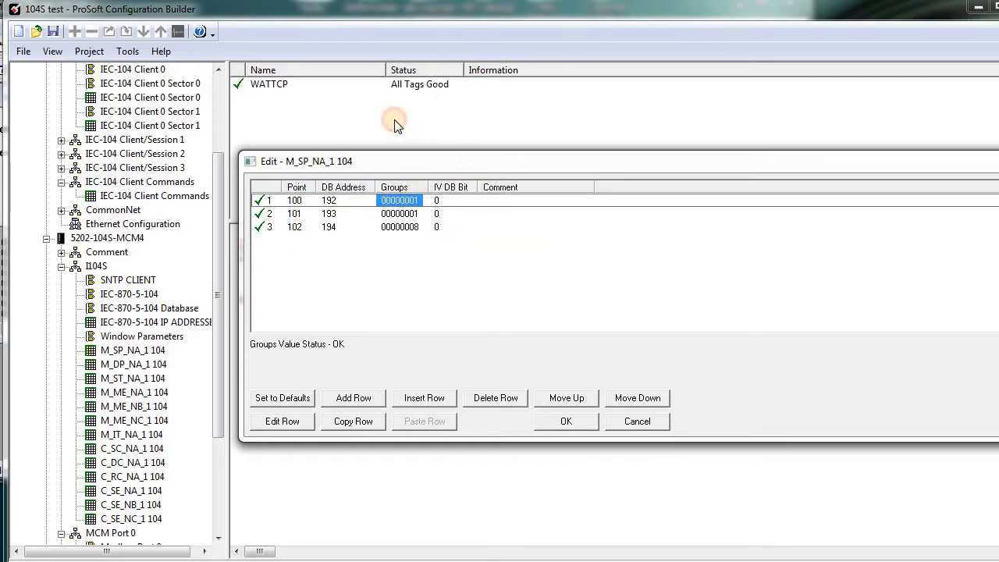
Switch to the protocol manual in Adobe Reader and examine the general and group interrogation codes in section 2.1.18 Group Codes
left_click_drag(401, 161, 246, 113)
left_click(376, 561)
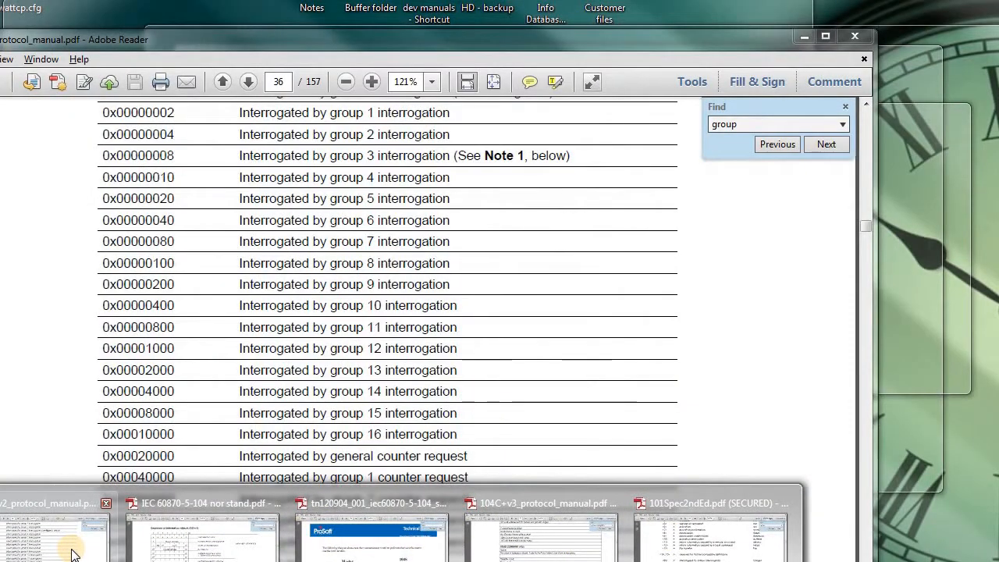
left_click(69, 546)
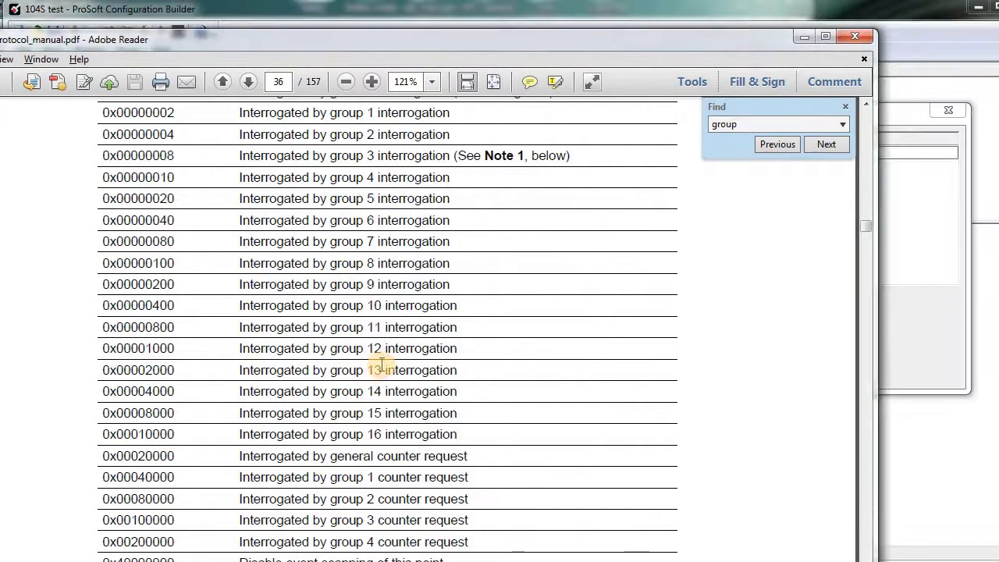
scroll(376, 363, "up", 3)
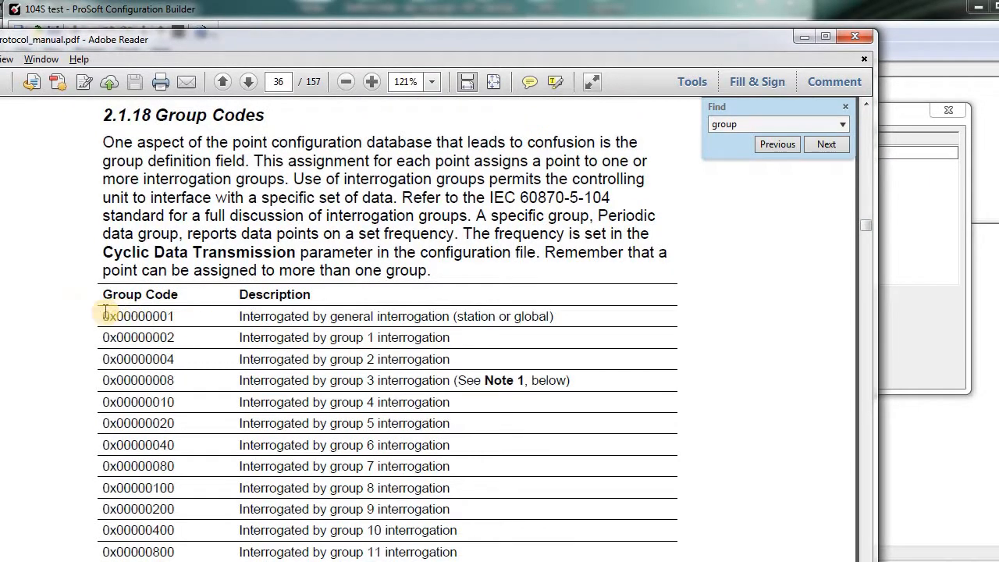
left_click_drag(106, 312, 217, 313)
scroll(187, 356, "down", 3)
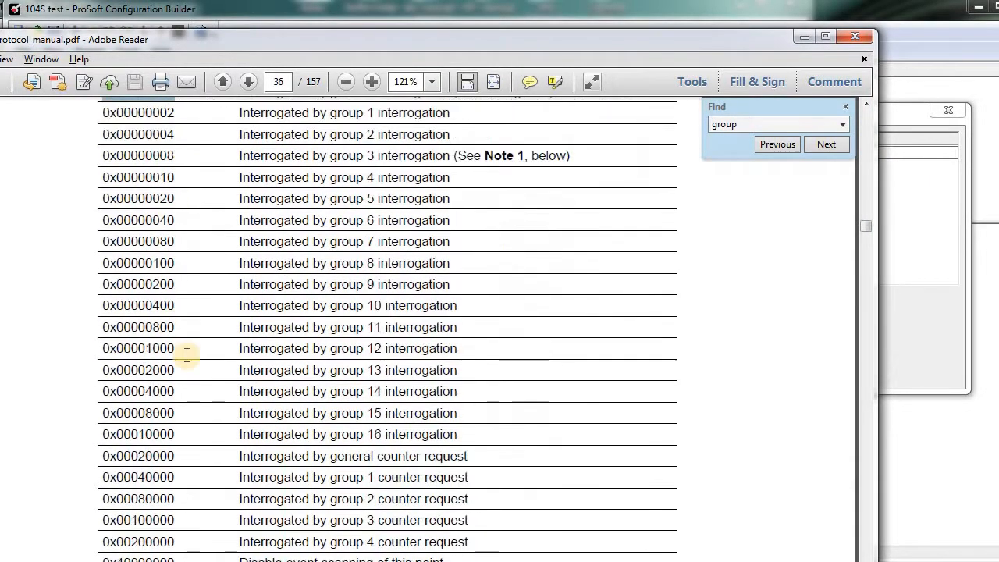
scroll(188, 356, "up", 2)
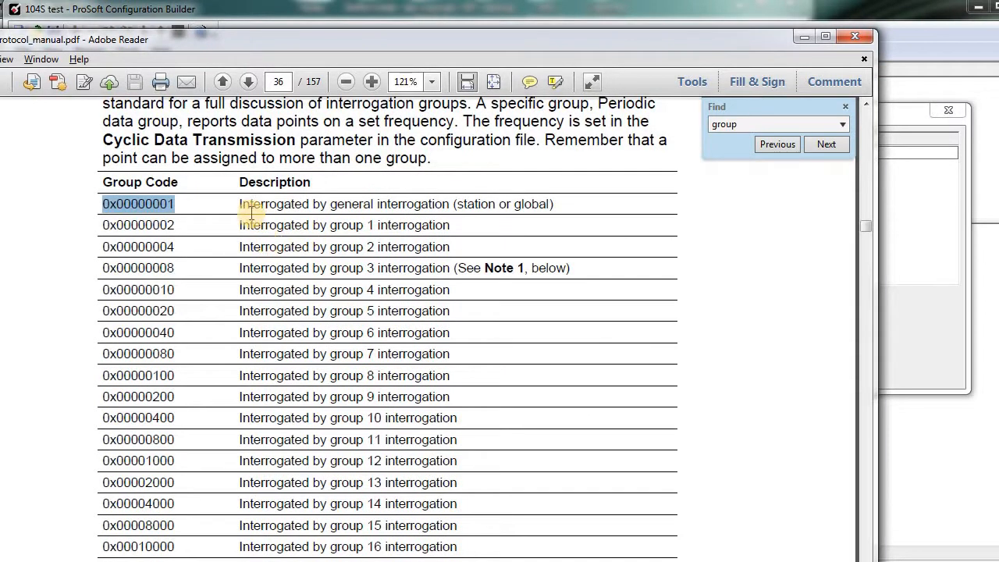
left_click(260, 259)
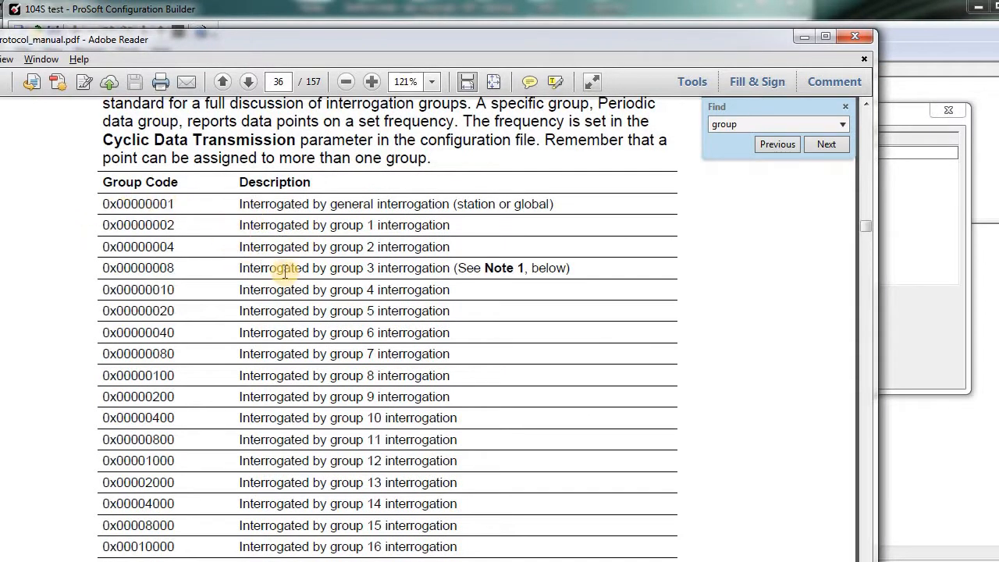
Read the group code for periodic/cyclic data in the manual, and return to ProSoft Configuration Builder
scroll(309, 242, "down", 3)
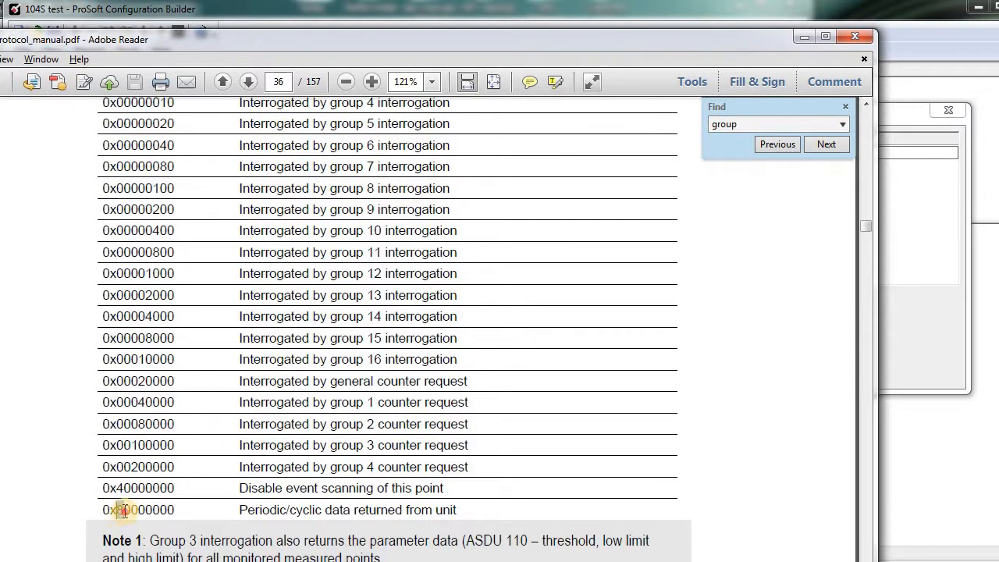
scroll(106, 503, "down", 1)
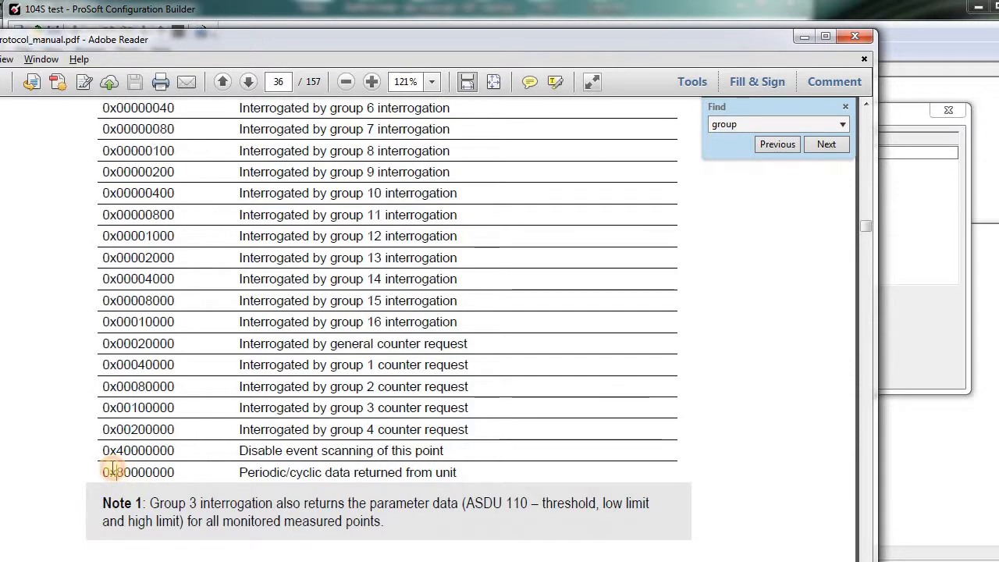
left_click_drag(114, 471, 357, 473)
left_click(530, 466)
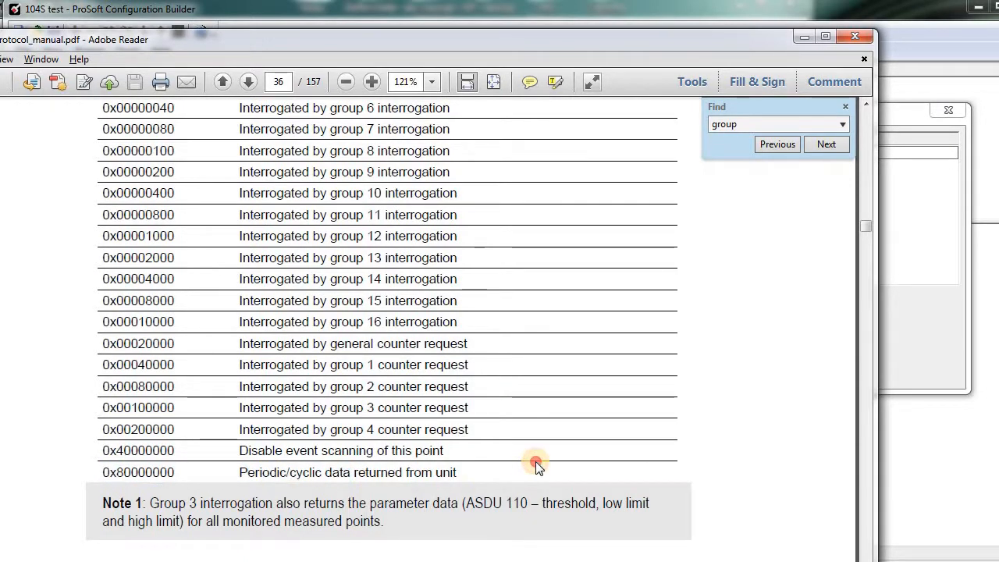
left_click_drag(736, 39, 712, 140)
left_click(780, 144)
Check the Groups values of the three M_SP_NA_1 104 points against the manual's codes and close the table
left_click(245, 166)
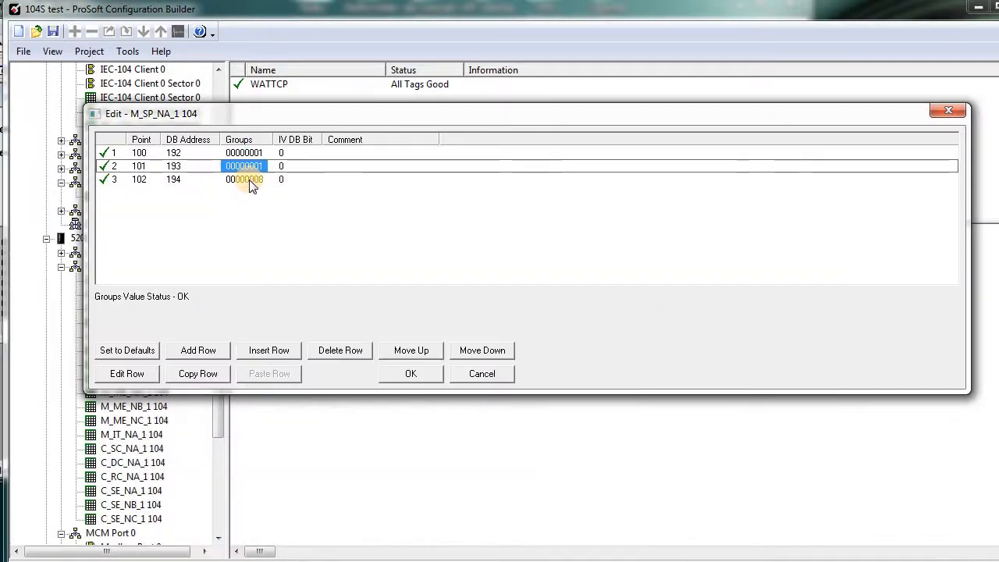
left_click(247, 181)
left_click(246, 167)
left_click(245, 153)
left_click(248, 180)
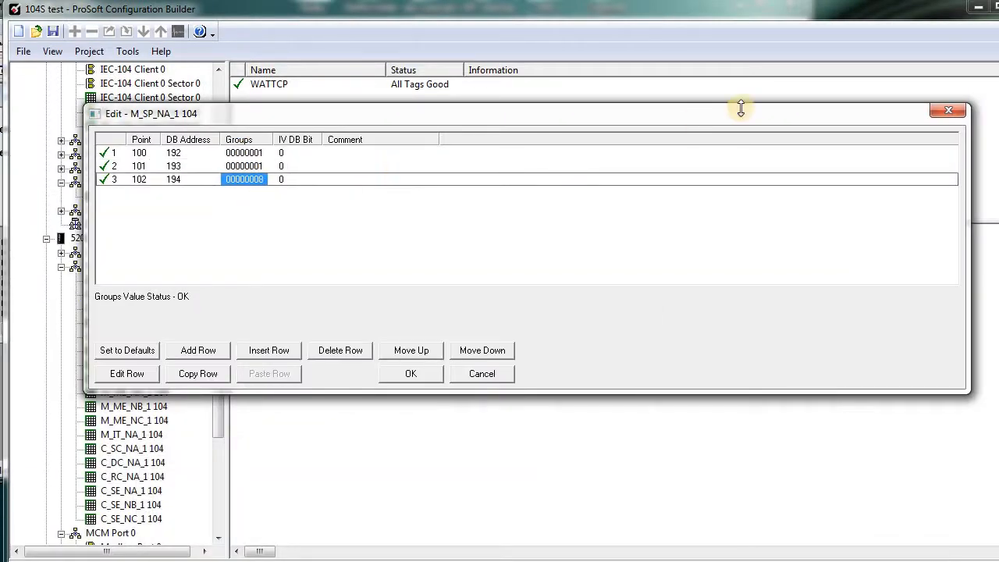
left_click(948, 110)
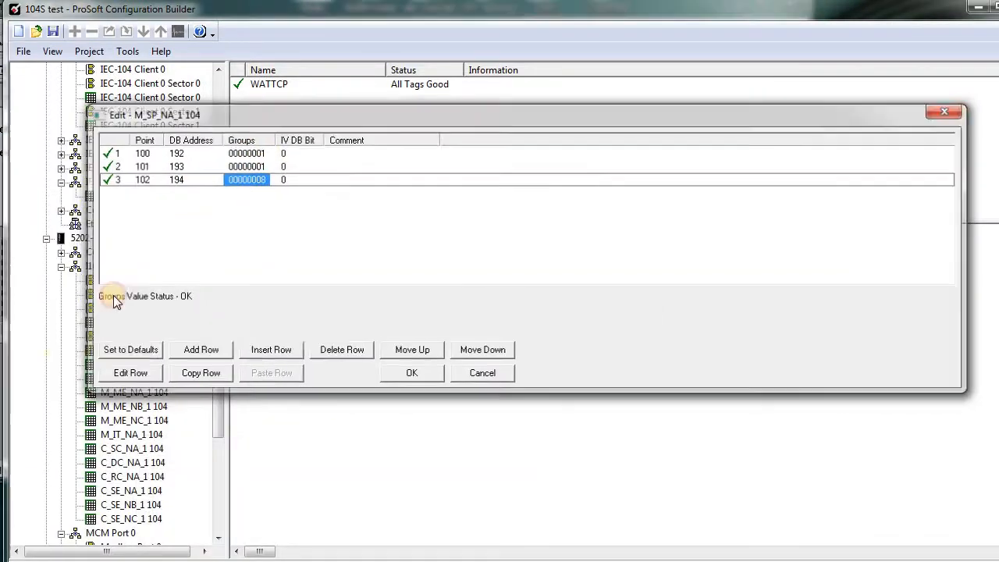
Open the M_ME_NA_1 104 point table and review its Point, DB Address and Groups values
left_click(130, 393)
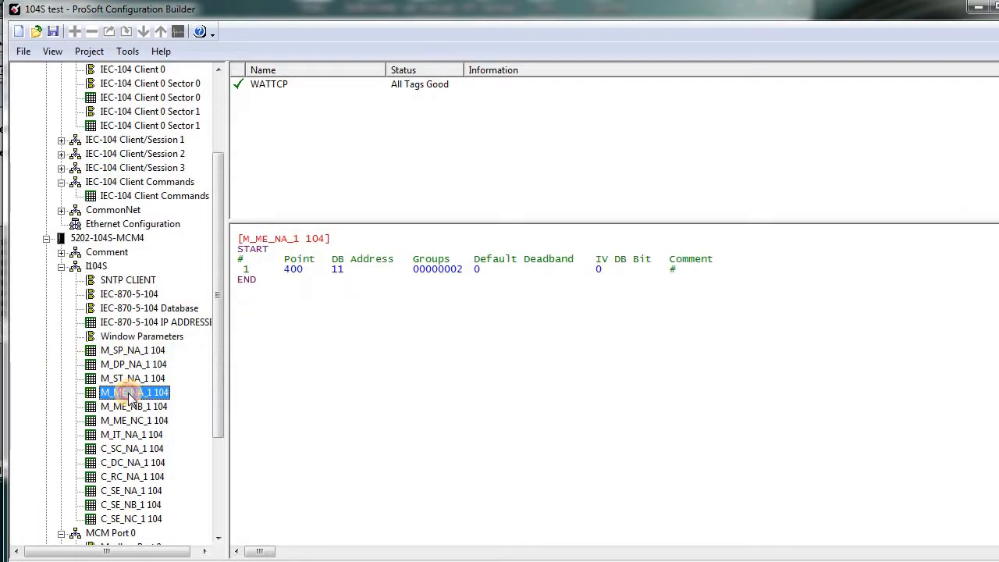
double_click(130, 392)
left_click_drag(277, 110, 260, 157)
left_click(164, 187)
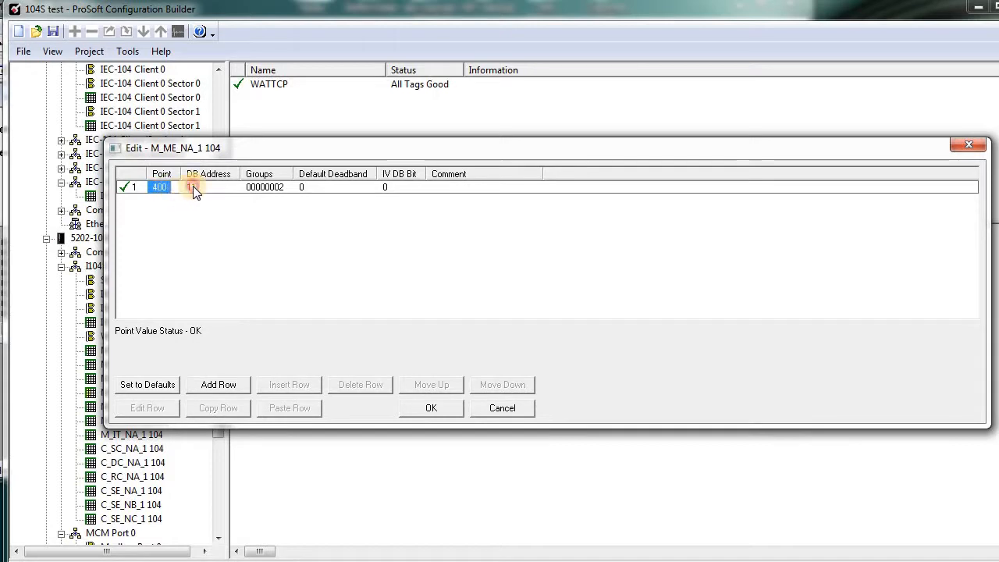
left_click(187, 188)
left_click(248, 188)
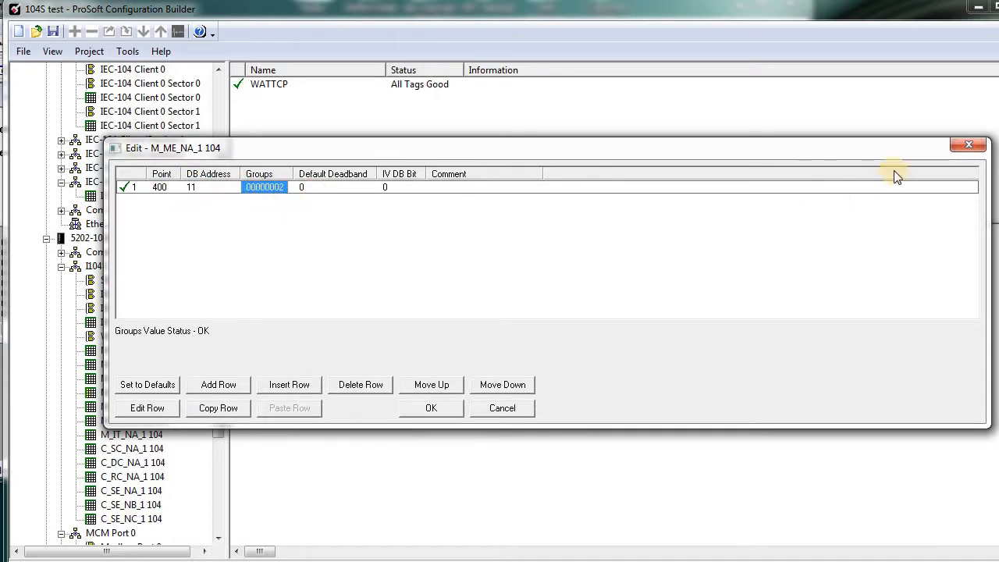
Recheck the point in the 5202-104S-MCM4's M_ME_NA_1 104 table and close the table
left_click(968, 146)
left_click(139, 351)
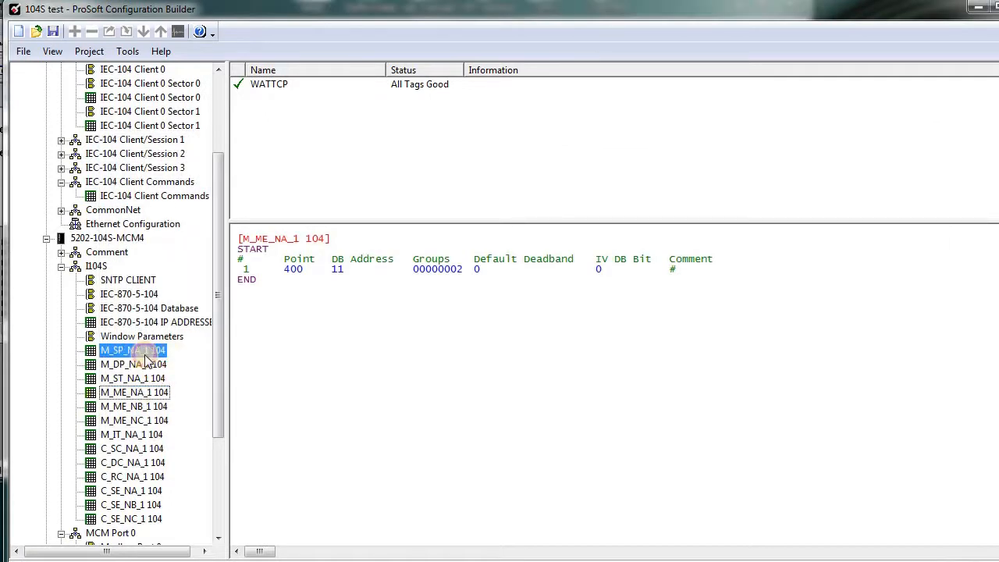
left_click(143, 380)
left_click(137, 392)
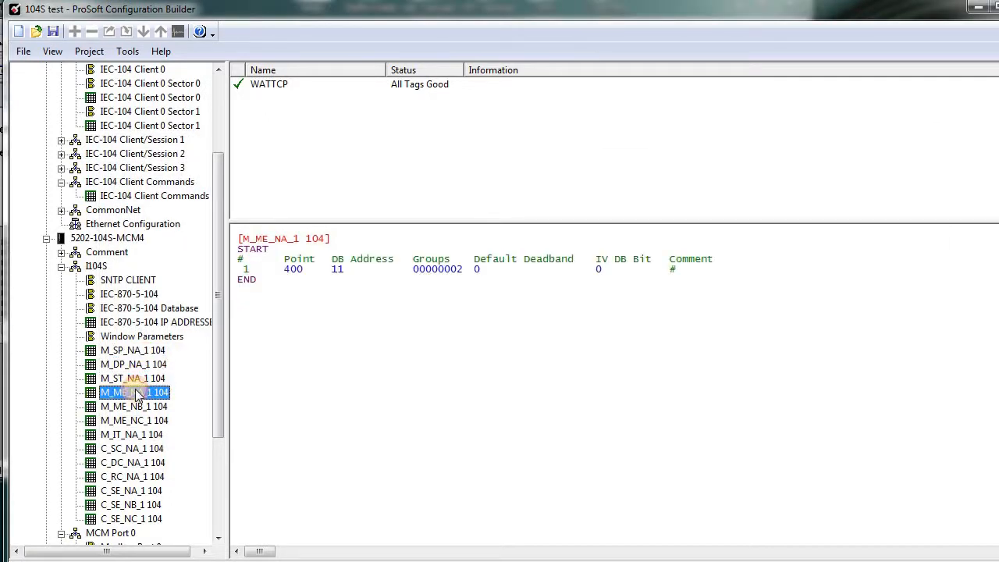
double_click(137, 394)
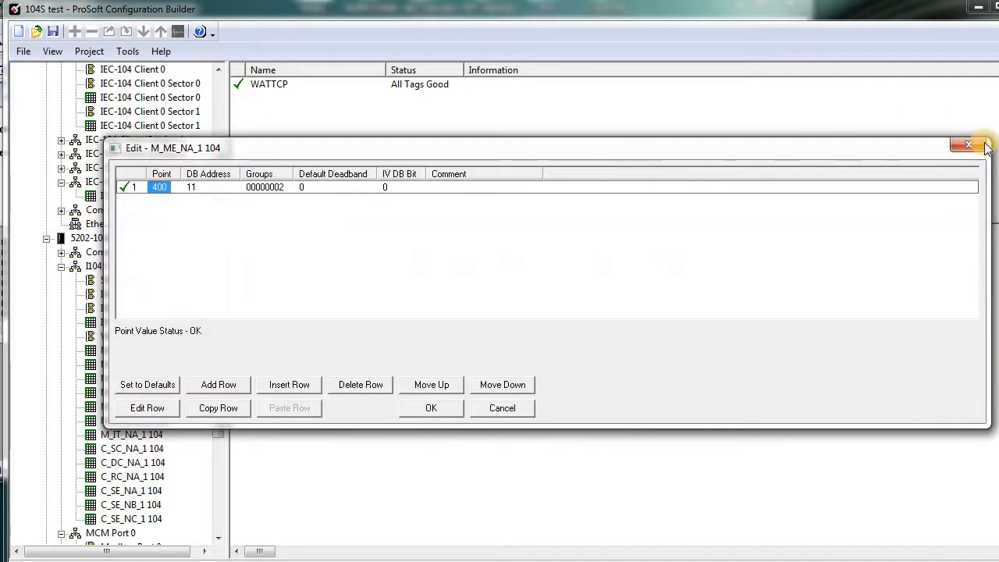
left_click(980, 149)
double_click(586, 11)
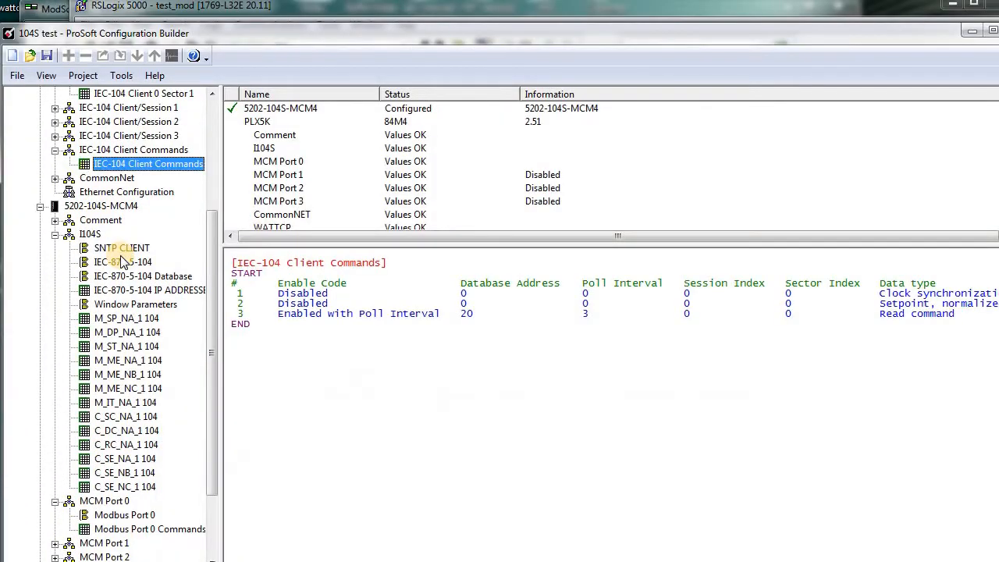
Locate the IEC-104 Client Commands table under the 5201-MNET-104C module and open it
left_click(120, 256)
scroll(121, 261, "up", 3)
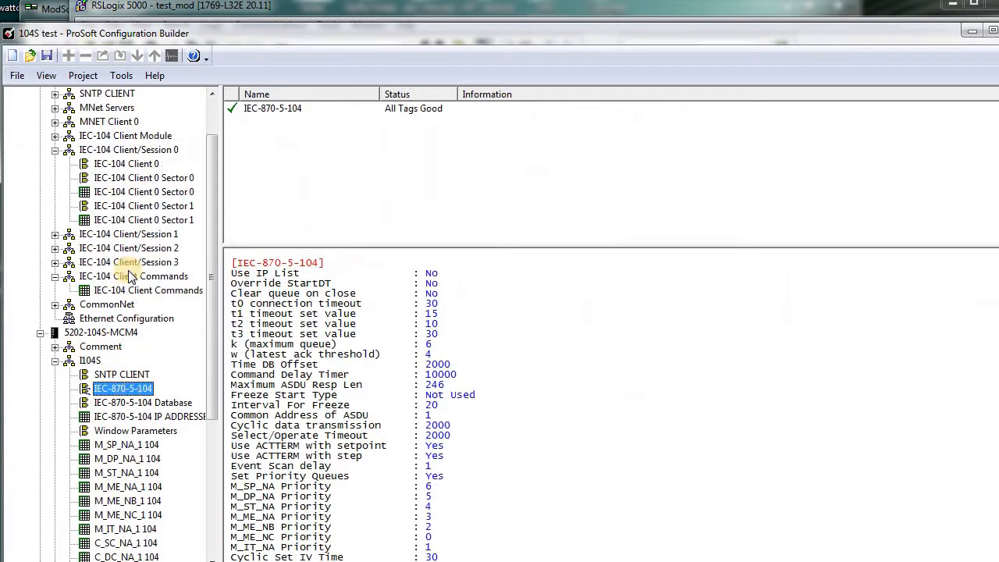
scroll(145, 291, "up", 2)
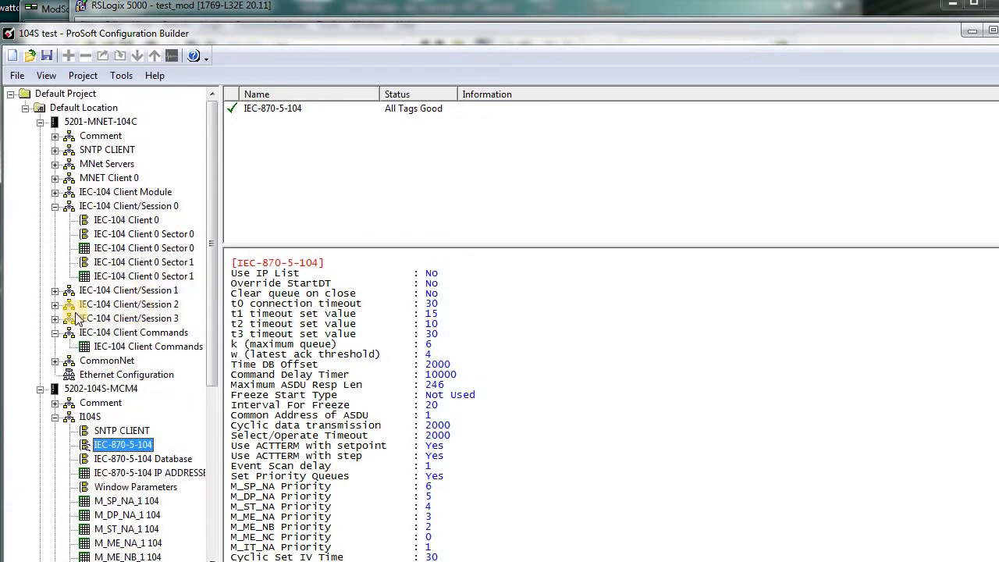
left_click(127, 290)
left_click(132, 359)
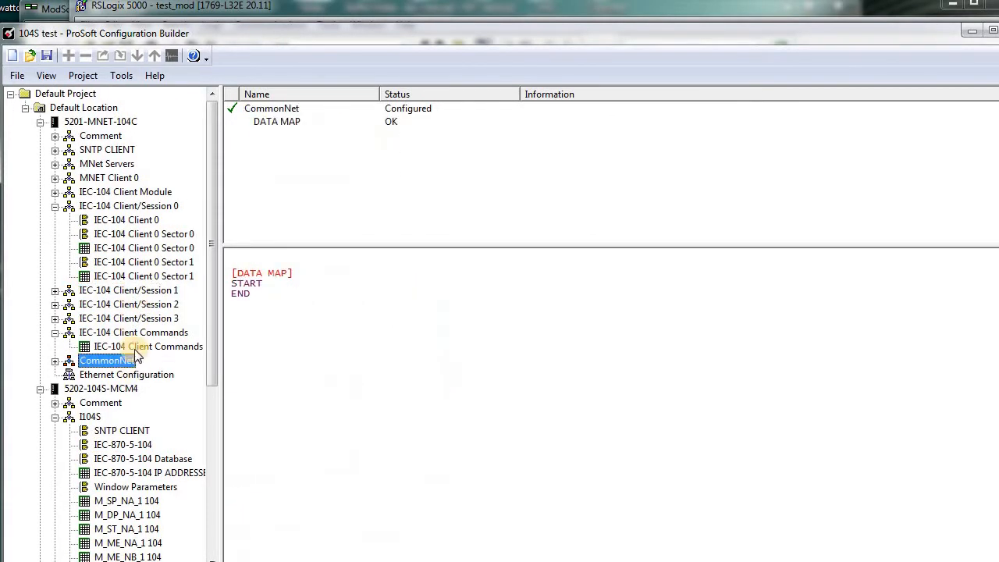
left_click(137, 348)
left_click(241, 347)
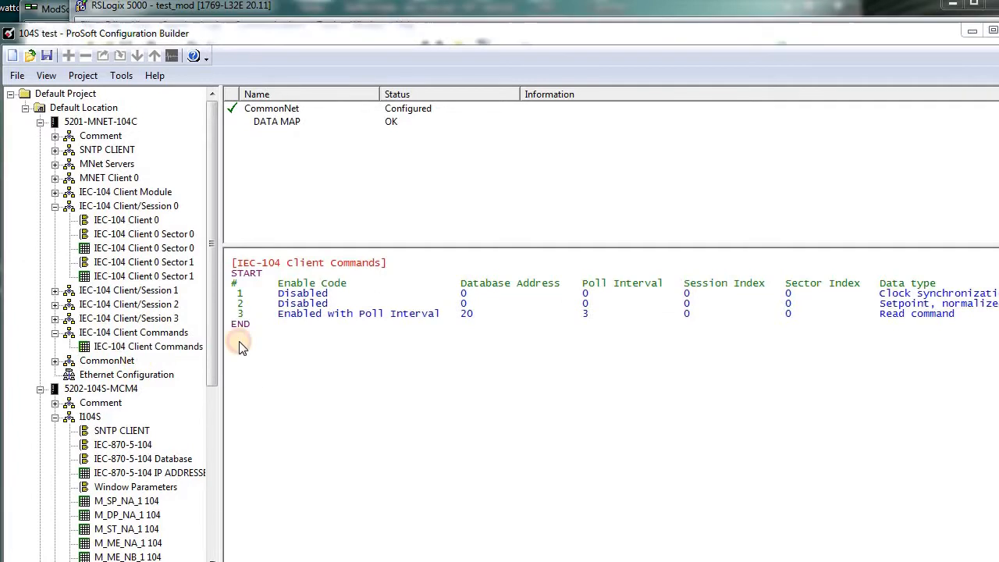
double_click(241, 348)
Review the read command's Enable Code, Data type, Point Index and Poll Interval, and close the client commands table
left_click(217, 216)
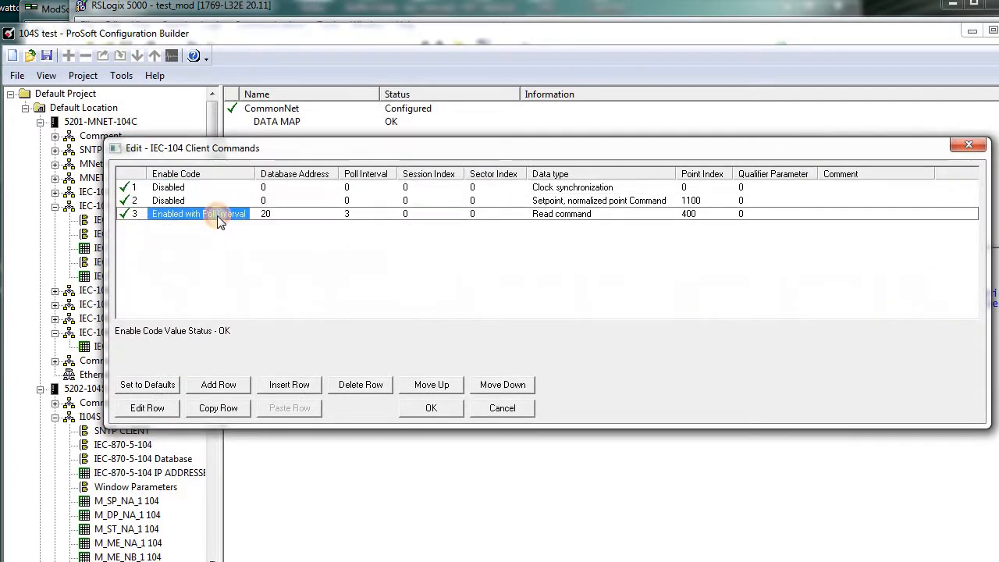
left_click(539, 215)
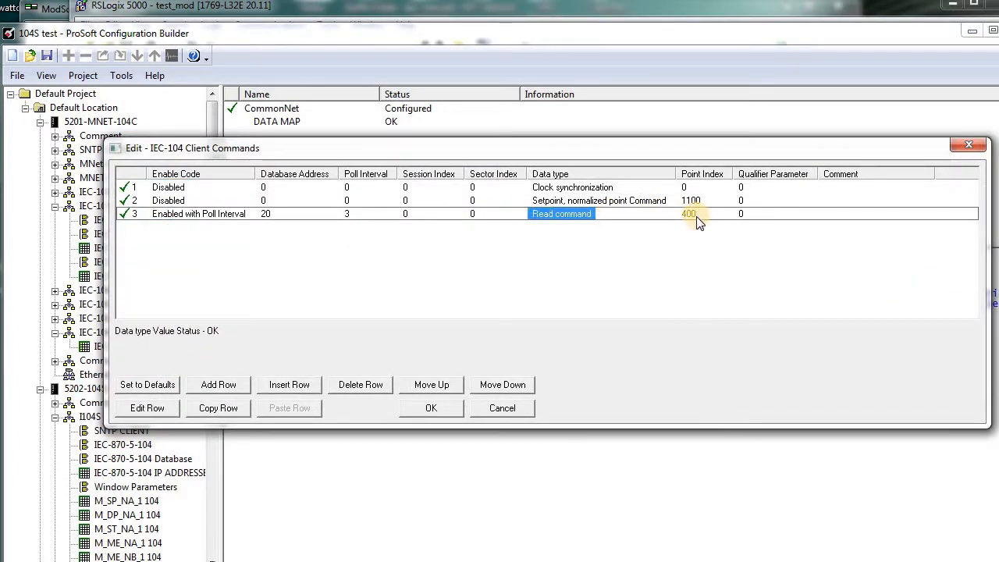
left_click(697, 219)
left_click(543, 218)
left_click(348, 215)
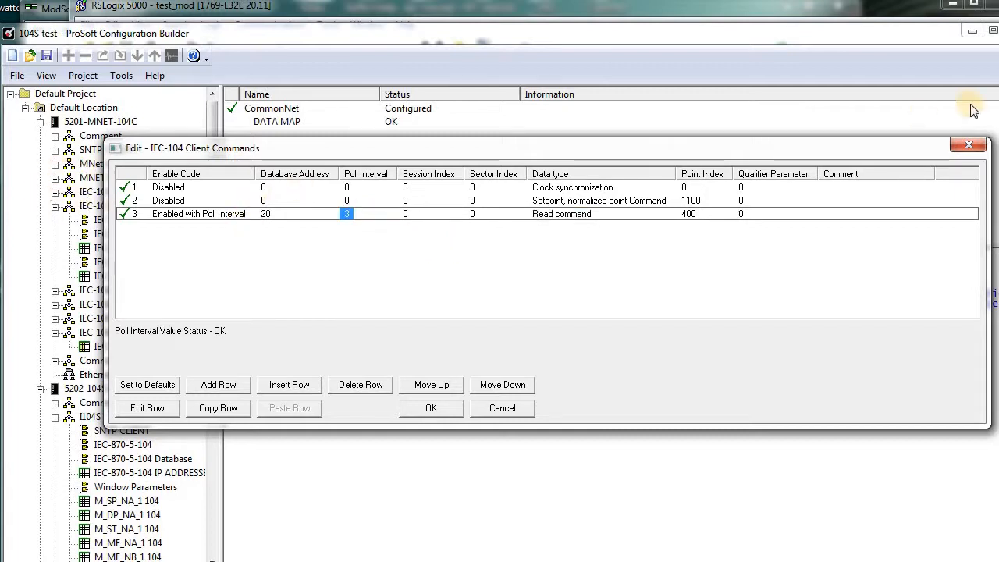
left_click(969, 145)
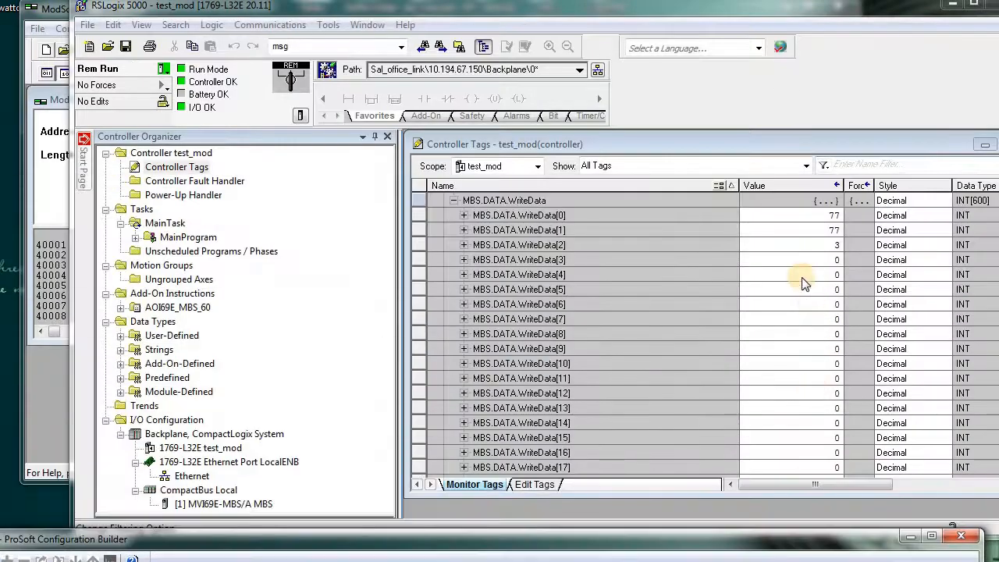
Switch to RSLogix 5000, set MBS.DATA.WriteData[1] to 99, and check the holding registers in ModScan32
left_click(801, 277)
left_click(802, 217)
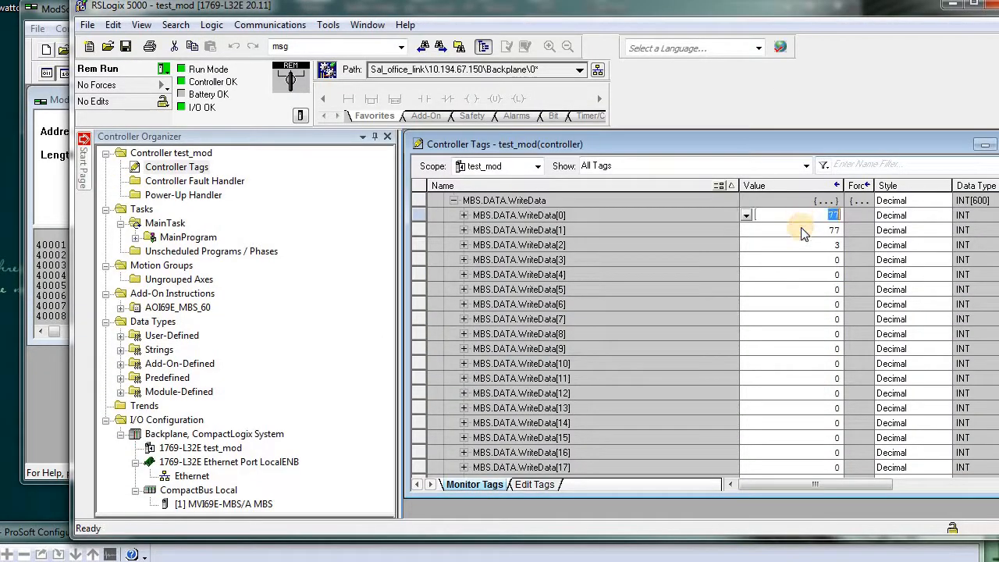
left_click(802, 229)
left_click(801, 274)
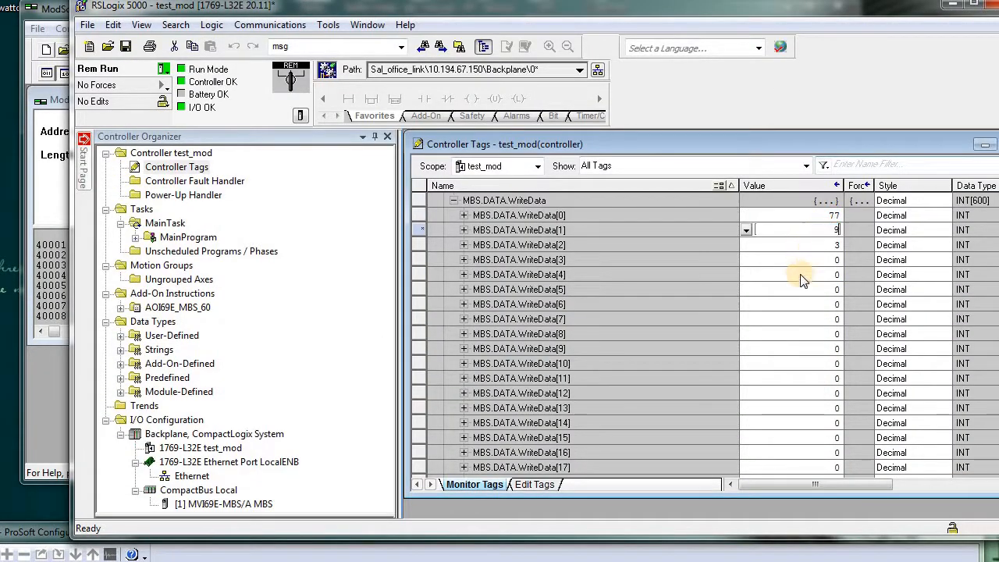
left_click_drag(457, 3, 680, 48)
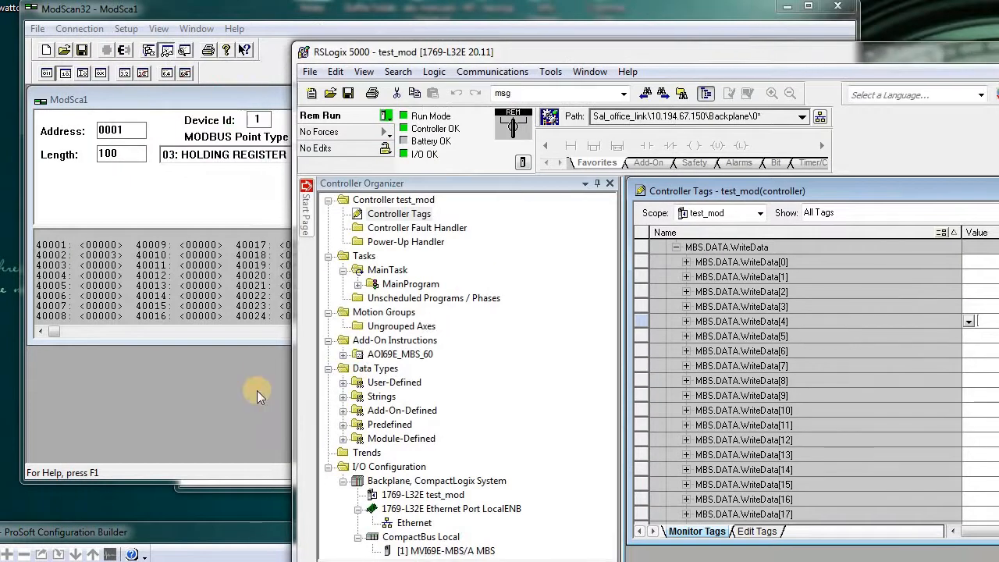
left_click(257, 390)
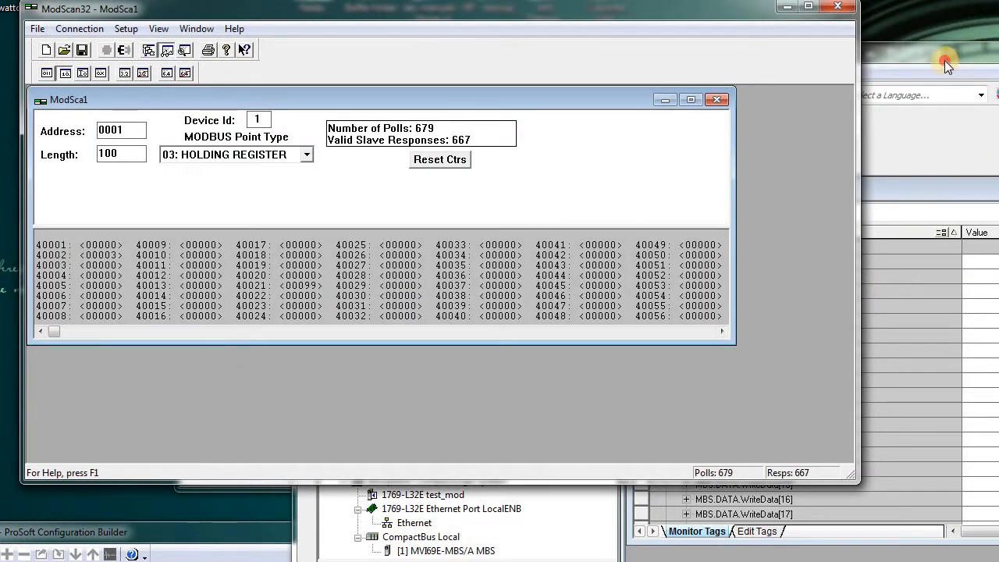
Set MBS.DATA.WriteData[0] to 99 in RSLogix 5000 and check the holding registers in ModScan32
left_click_drag(945, 60, 573, 104)
left_click(676, 306)
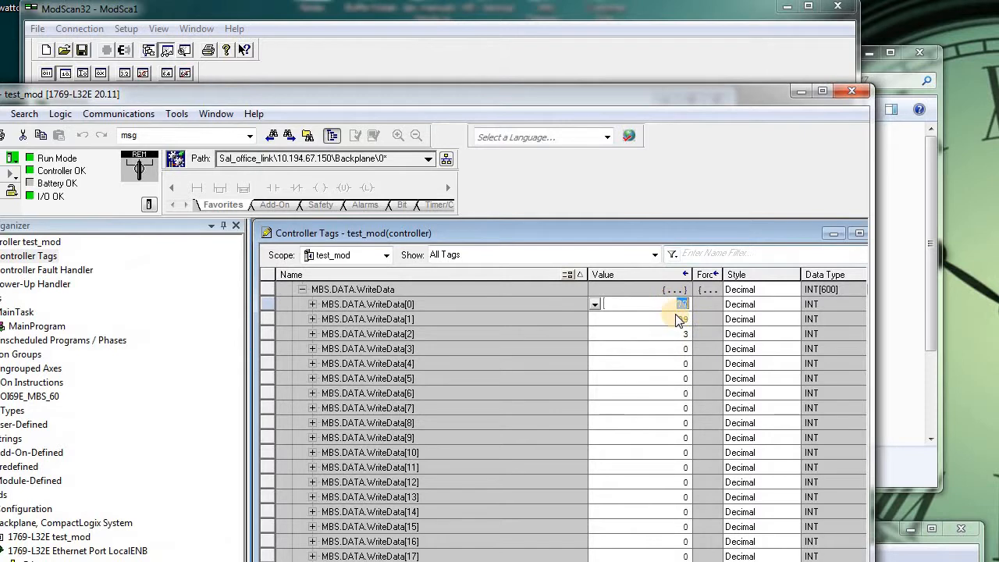
left_click(670, 392)
left_click_drag(593, 98, 984, 164)
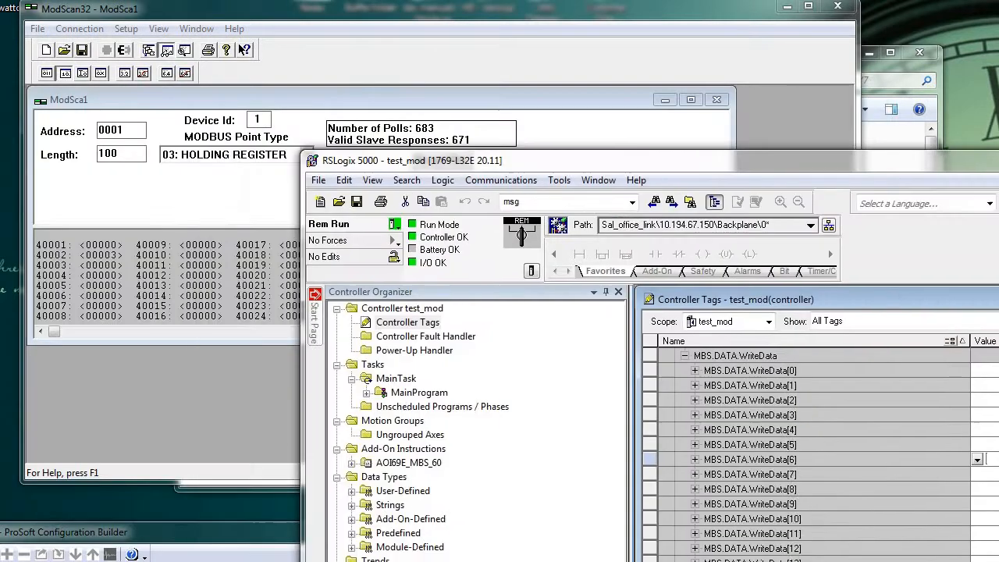
left_click(286, 289)
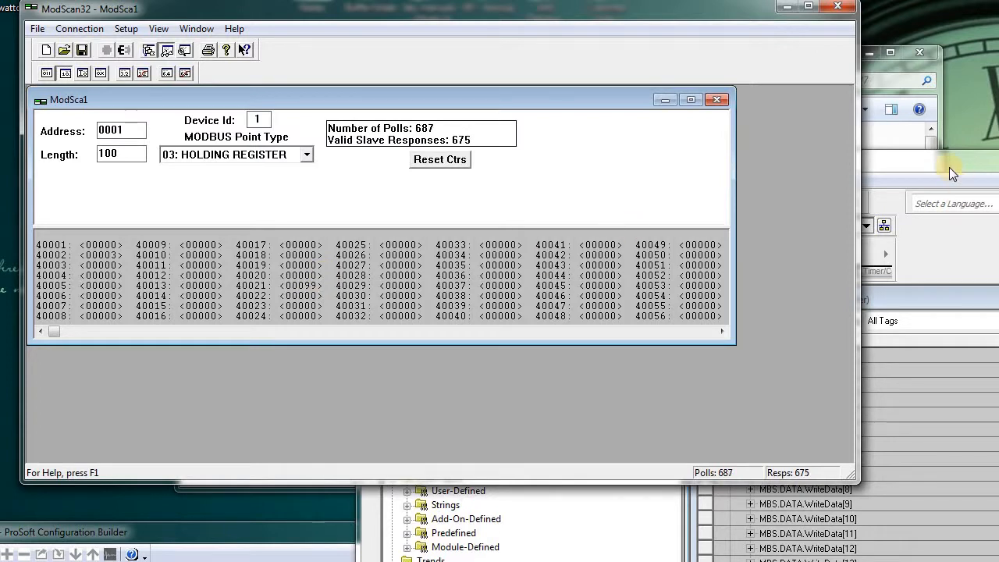
Set MBS.DATA.WriteData[2] to 0 in RSLogix 5000 and check register 40002 in ModScan32
left_click_drag(950, 167, 738, 68)
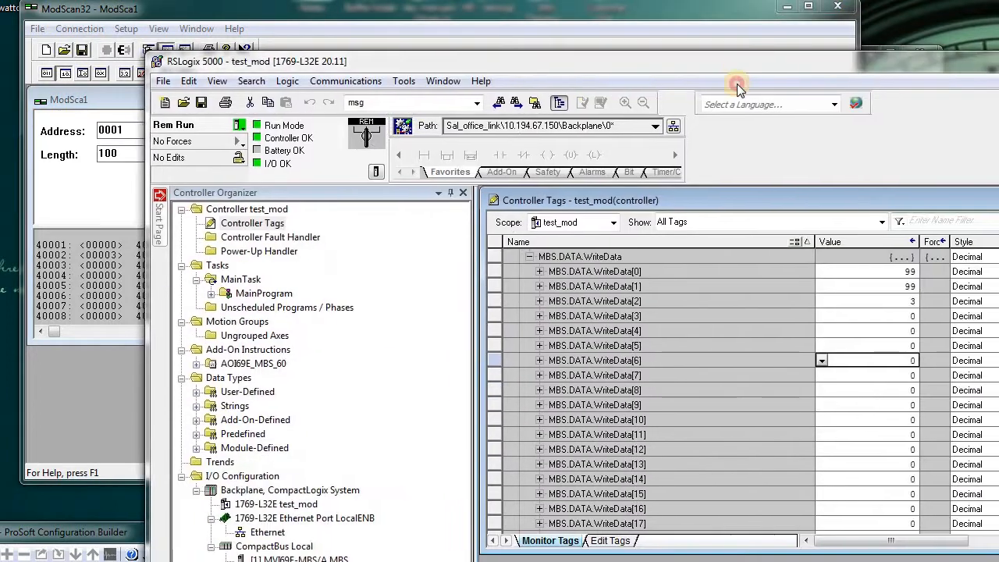
left_click(875, 302)
left_click(897, 302)
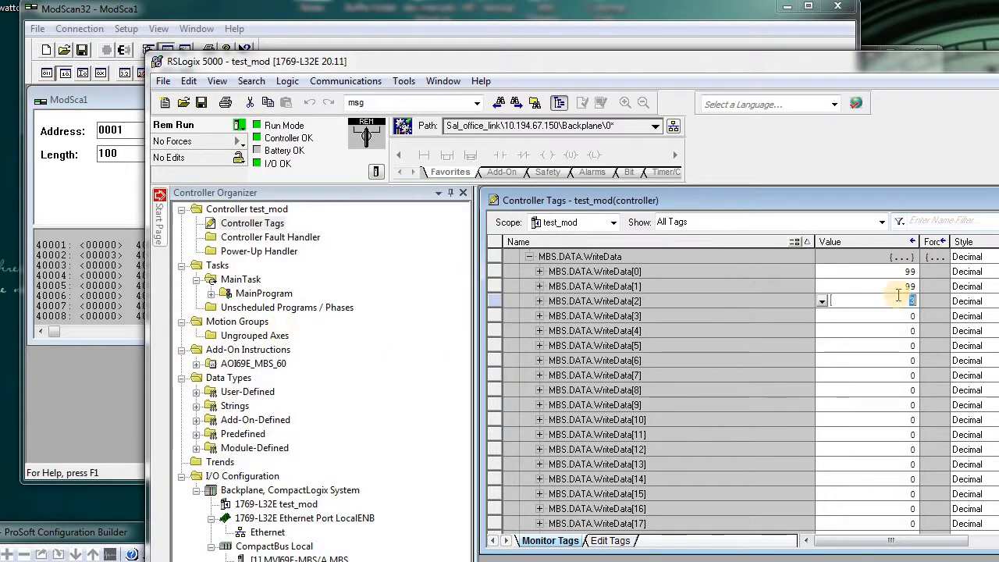
left_click(882, 362)
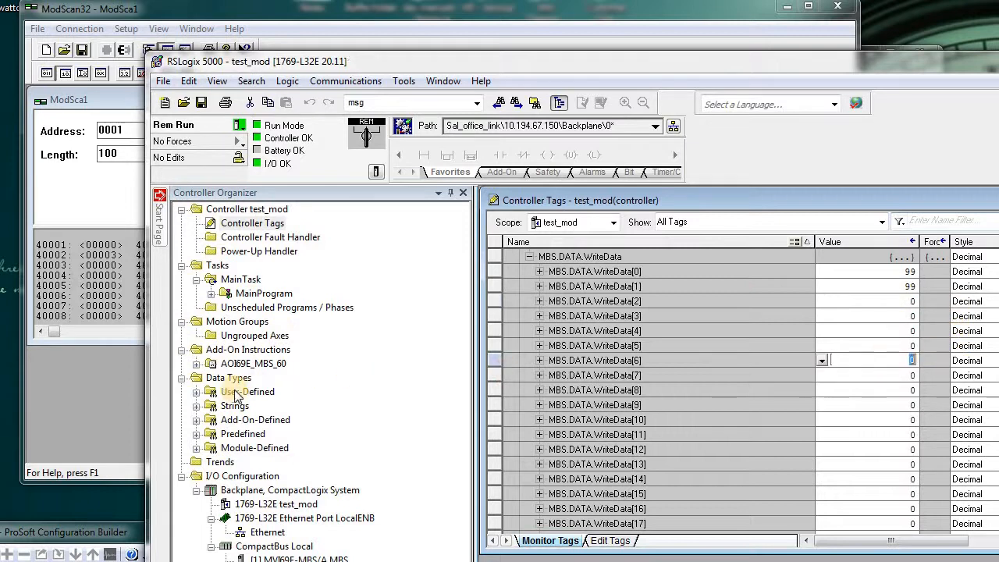
left_click(94, 360)
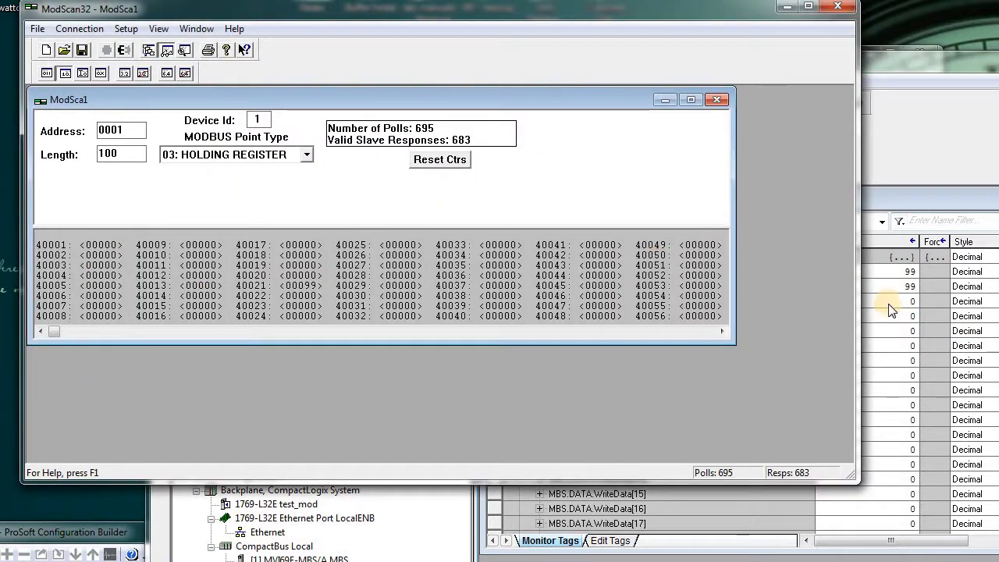
Expand MBS.DATA.WriteData[2] in RSLogix 5000, set its bit 0 to 1, and check register 40002 in ModScan32
left_click(898, 331)
left_click(540, 301)
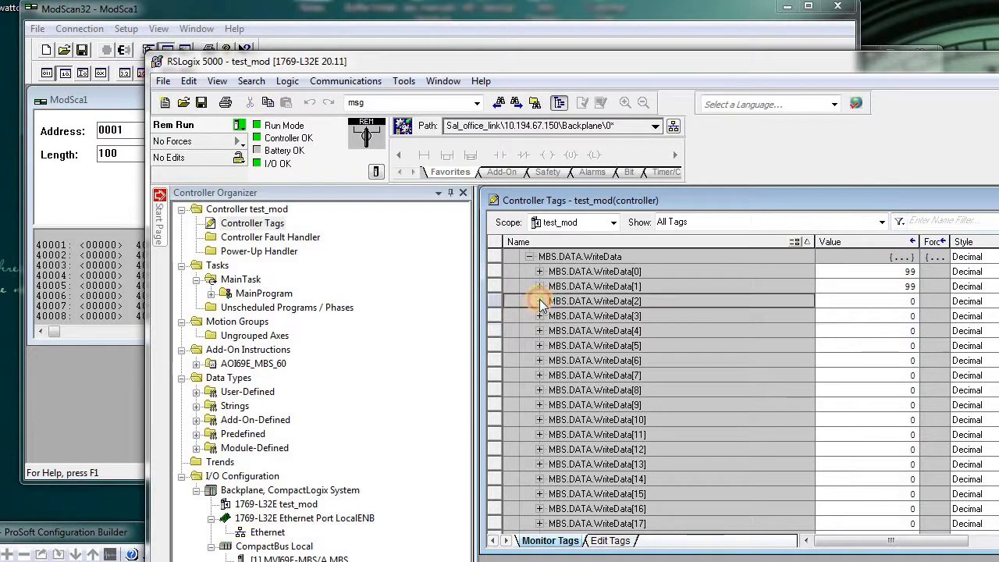
left_click(910, 287)
type("1")
key("Return")
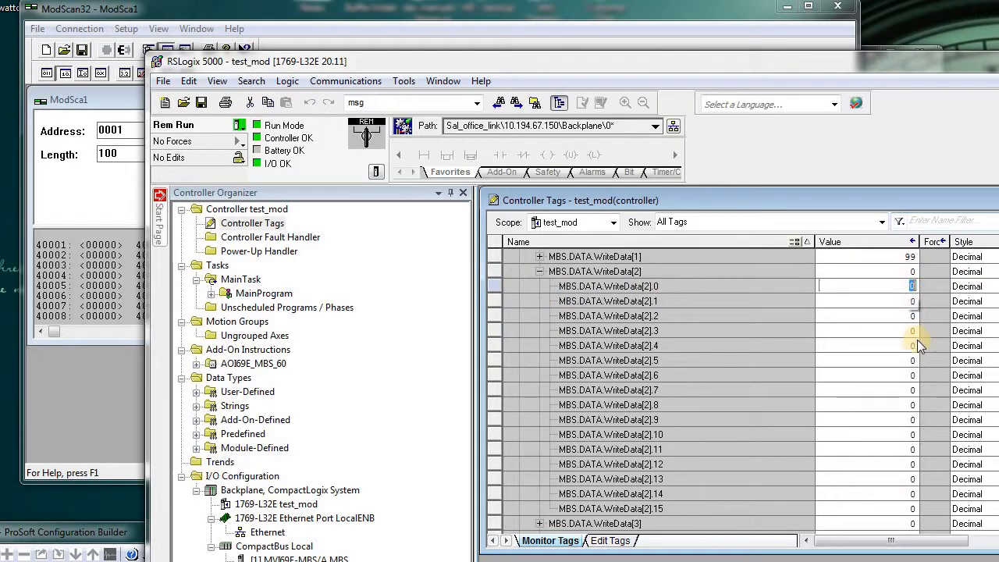
left_click(878, 360)
left_click(71, 389)
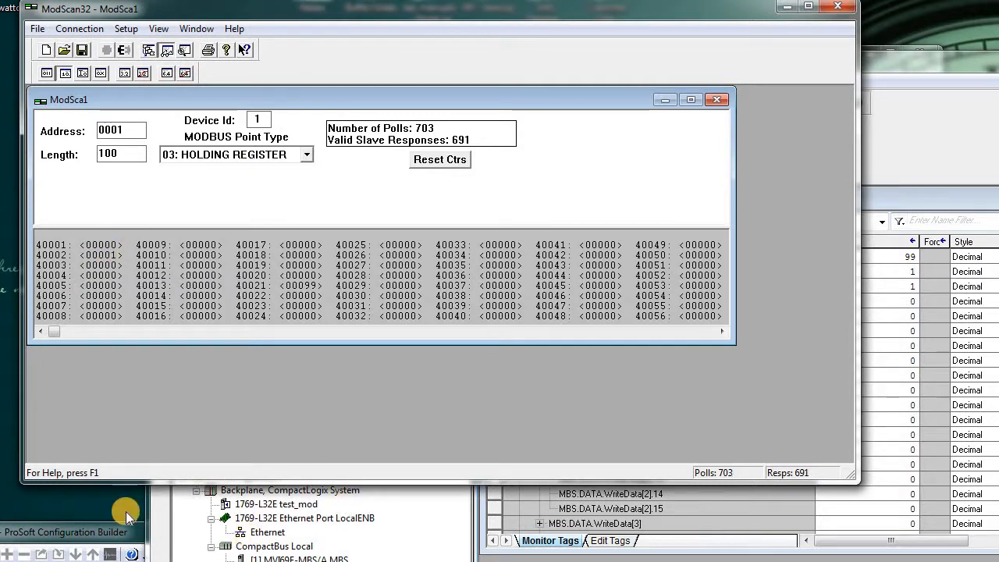
Switch to Wireshark and start a new capture on Local Area Connection with the 104apci filter
left_click(313, 560)
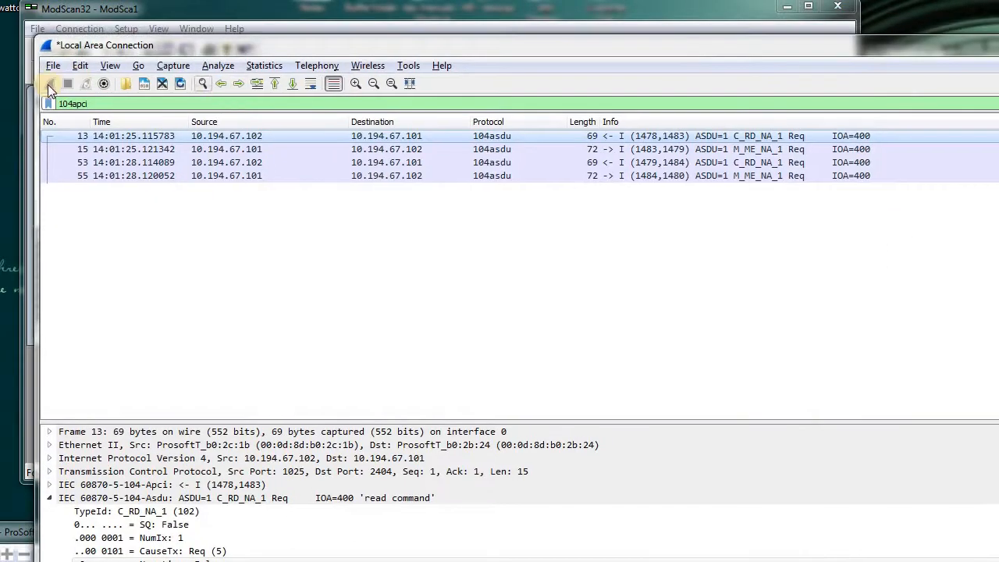
key("ctrl+e")
left_click(549, 315)
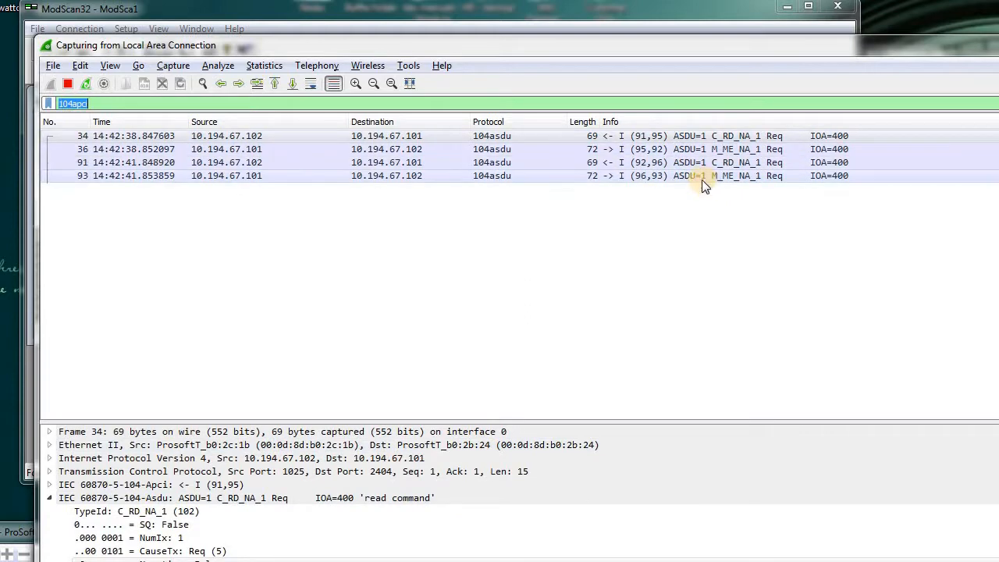
Set bit MBS.DATA.WriteData[2].1 to 1 in RSLogix 5000 and return to the running Wireshark capture
left_click_drag(727, 49, 268, 112)
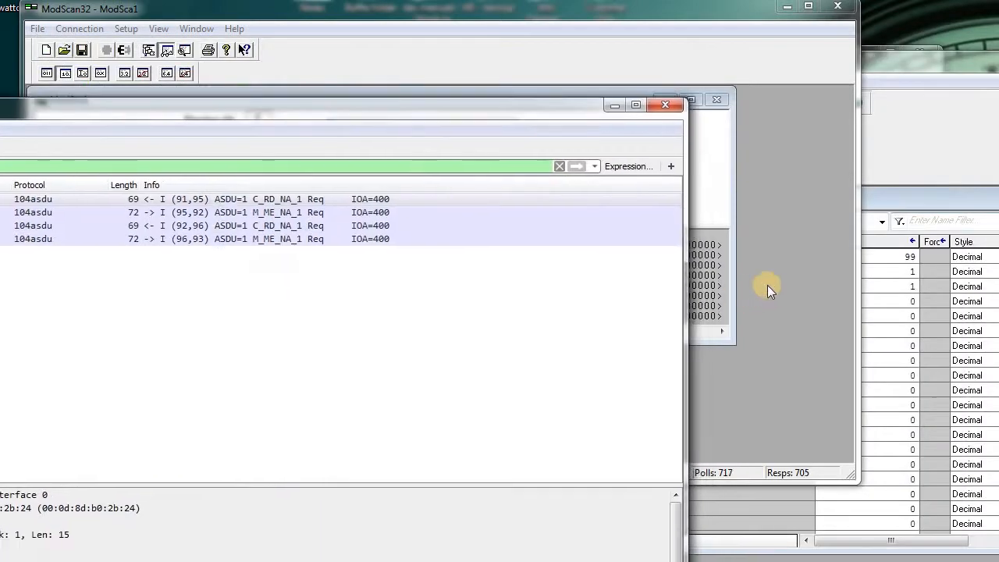
left_click(893, 315)
left_click(885, 302)
type("1")
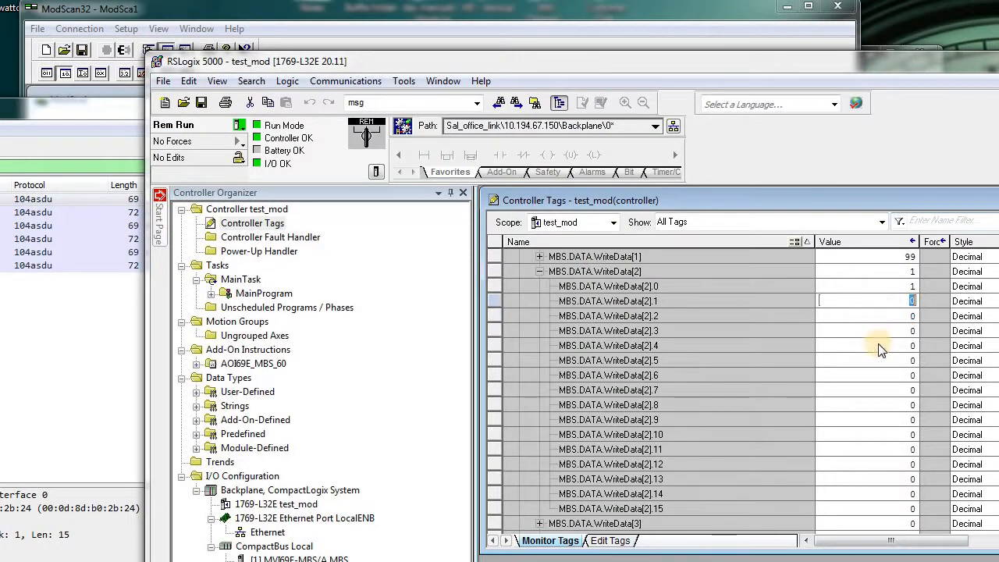
left_click(878, 345)
left_click(139, 297)
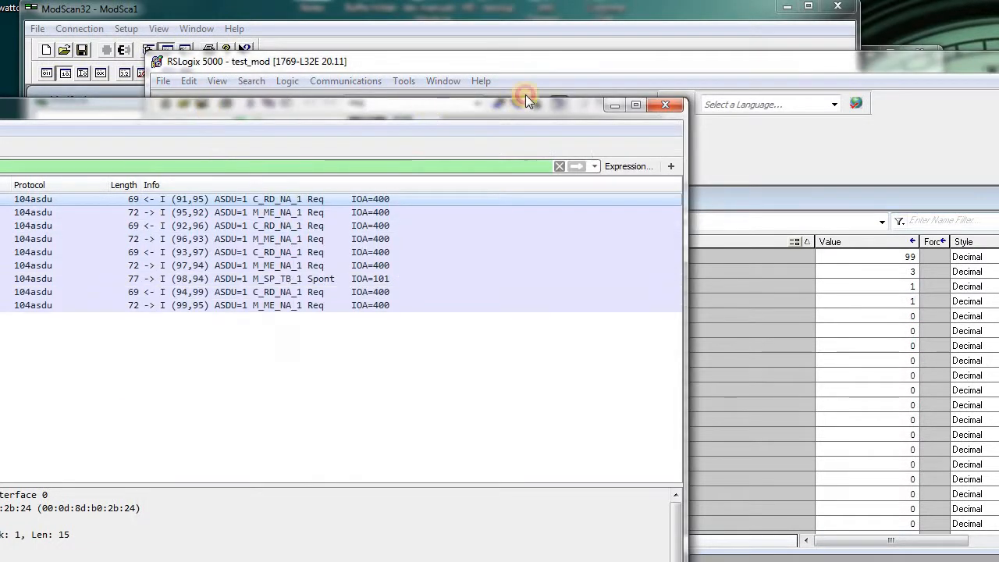
Select the spontaneous M_SP_TB_1 packet for IOA=101 in the capture and examine its details
left_click_drag(522, 94, 616, 91)
left_click(707, 262)
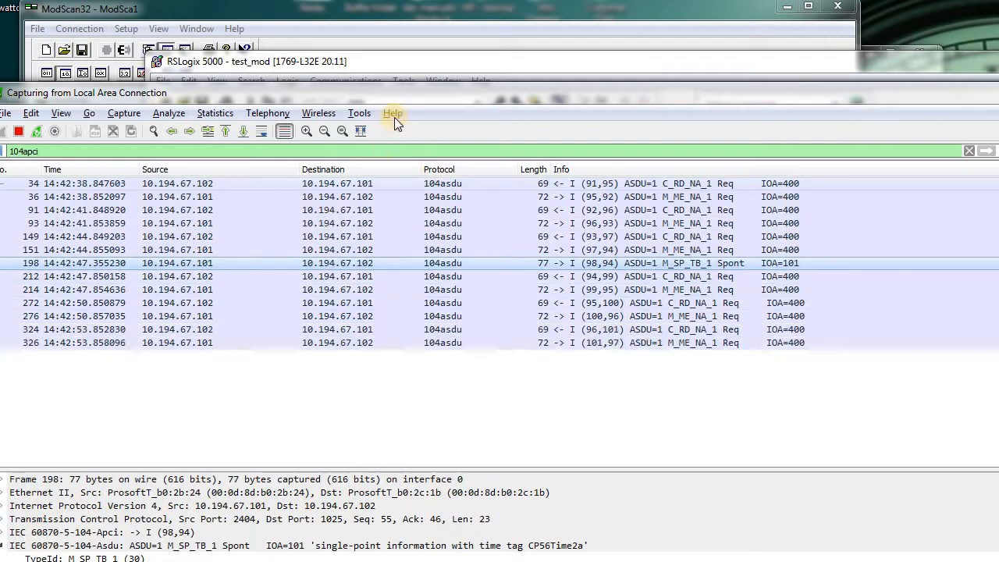
left_click_drag(400, 96, 497, 56)
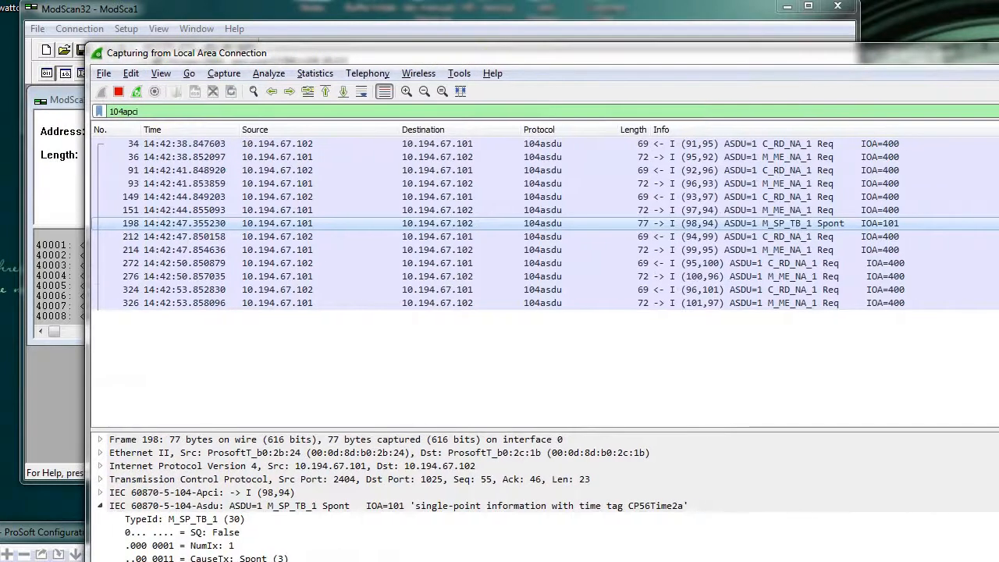